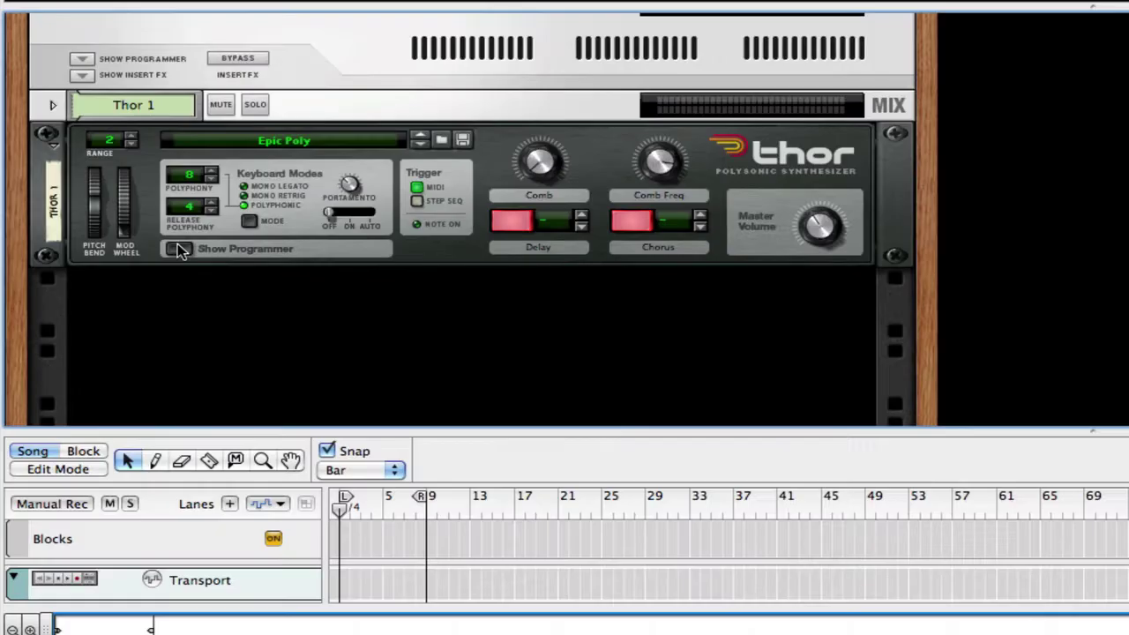
- Unfold the programmer of the Thor 1 synthesizer and enlarge the rack area to fit it
{"action": "left_click", "coordinate": [210, 350]}
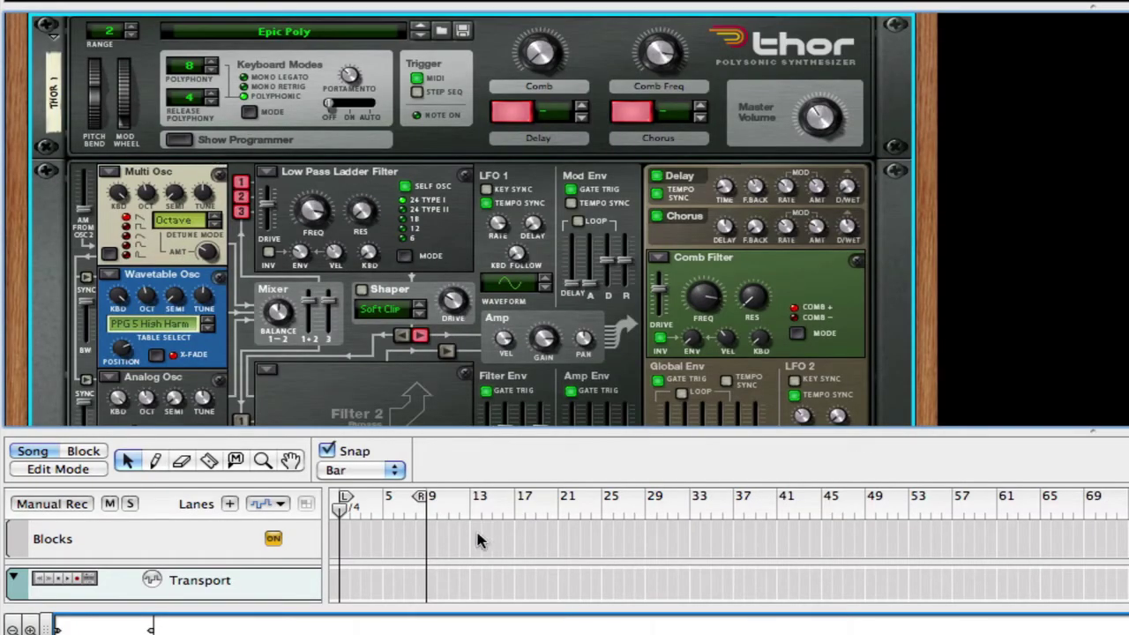
{"action": "left_click_drag", "start_coordinate": [496, 452], "coordinate": [452, 602]}
{"action": "scroll", "coordinate": [663, 429], "scroll_direction": "down", "scroll_amount": 3}
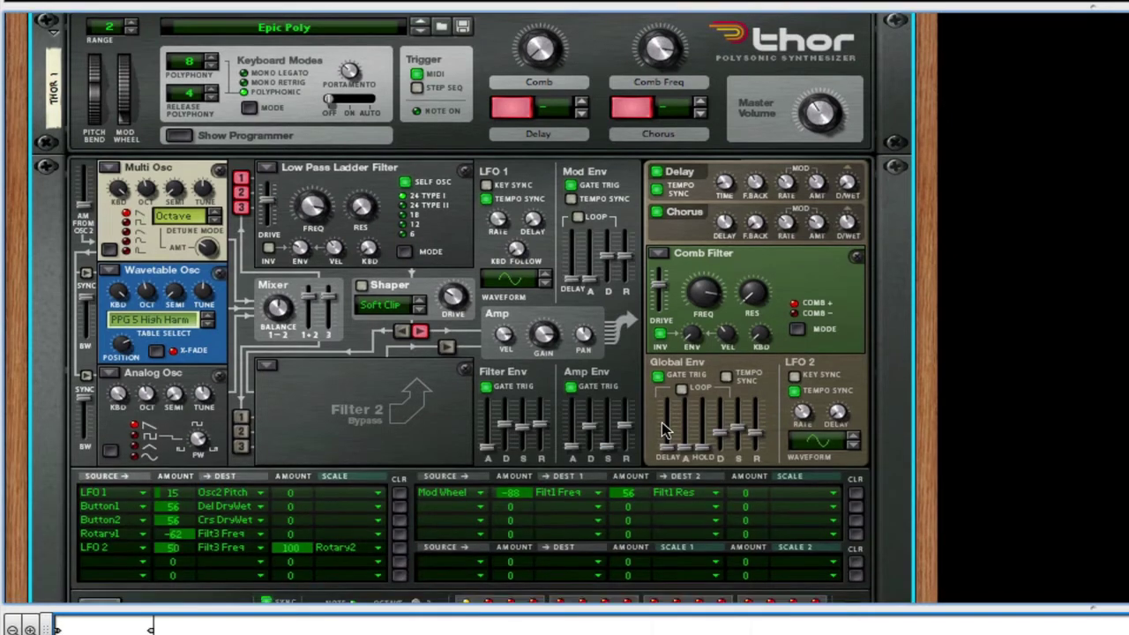
{"action": "scroll", "coordinate": [662, 422], "scroll_direction": "down", "scroll_amount": 1}
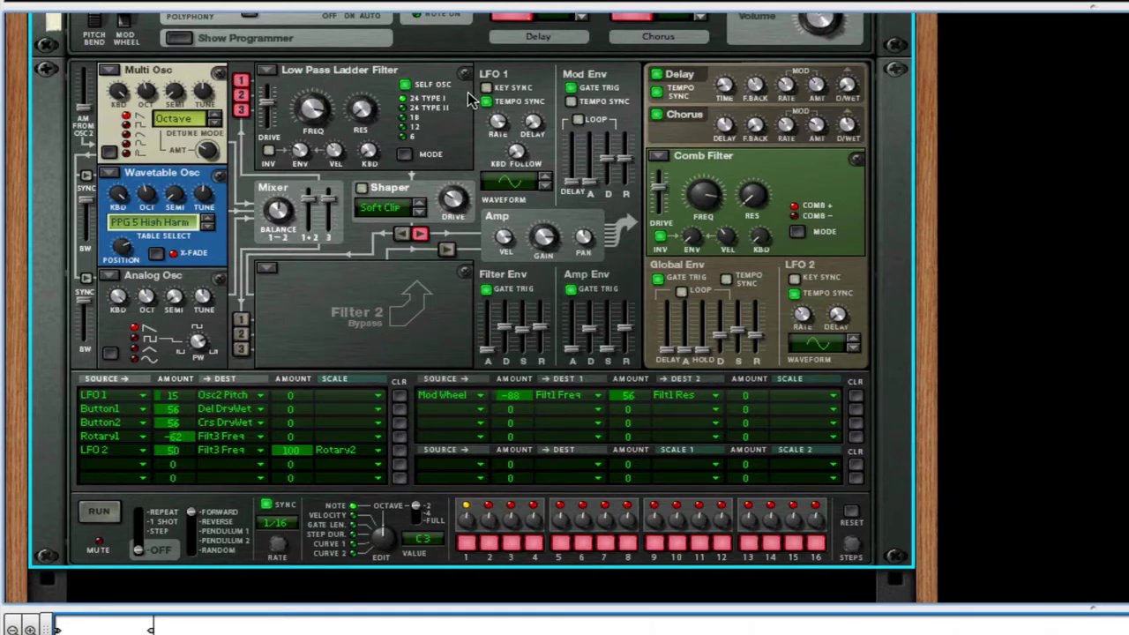
- Change Filter 2 from bypass to a State Variable filter and set the second oscillator slot to Off
{"action": "left_click", "coordinate": [267, 269]}
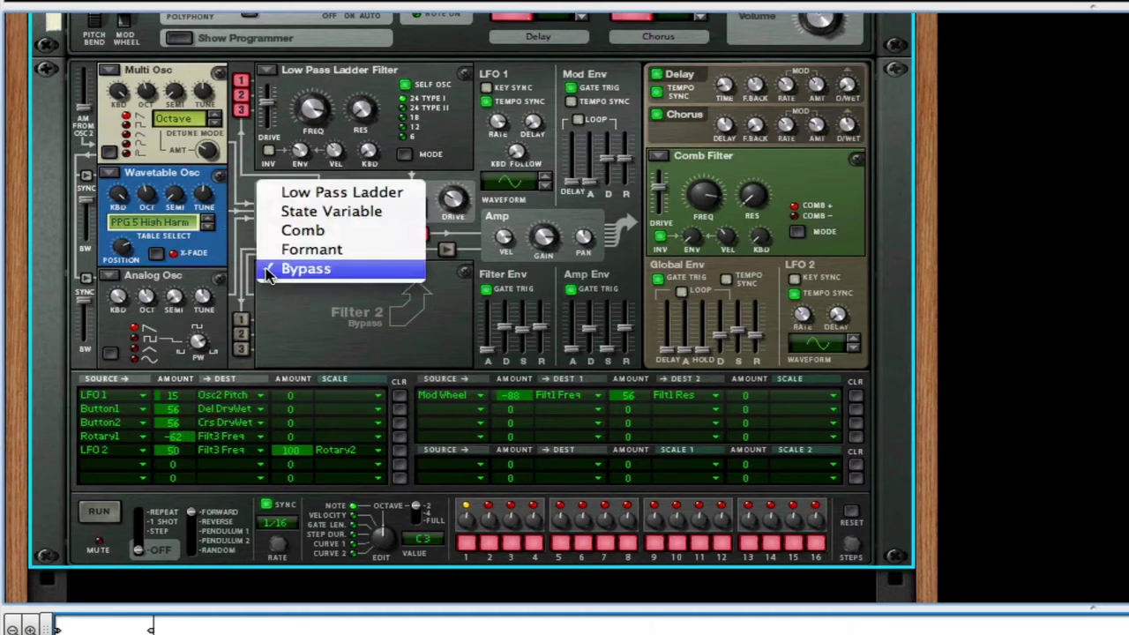
{"action": "left_click", "coordinate": [313, 213]}
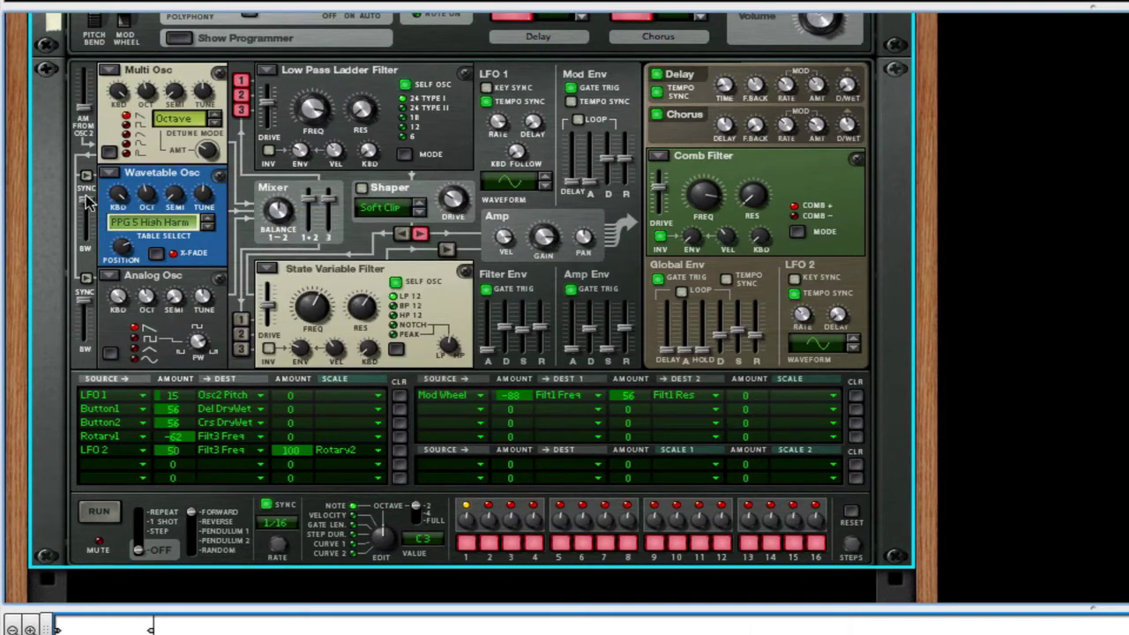
{"action": "left_click", "coordinate": [108, 172]}
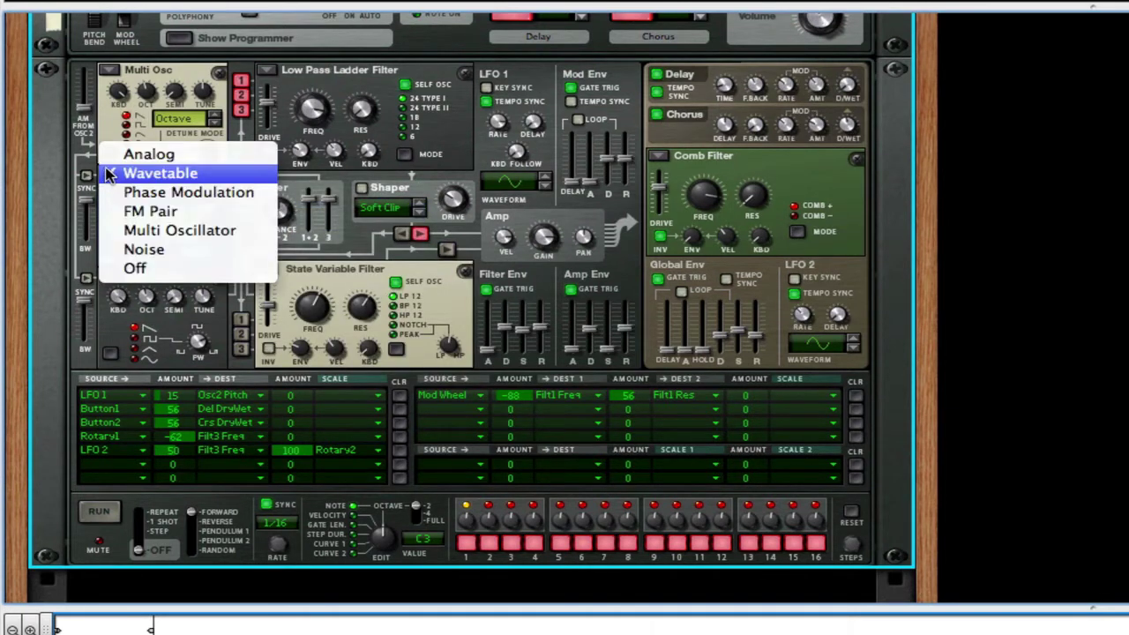
{"action": "left_click", "coordinate": [172, 268]}
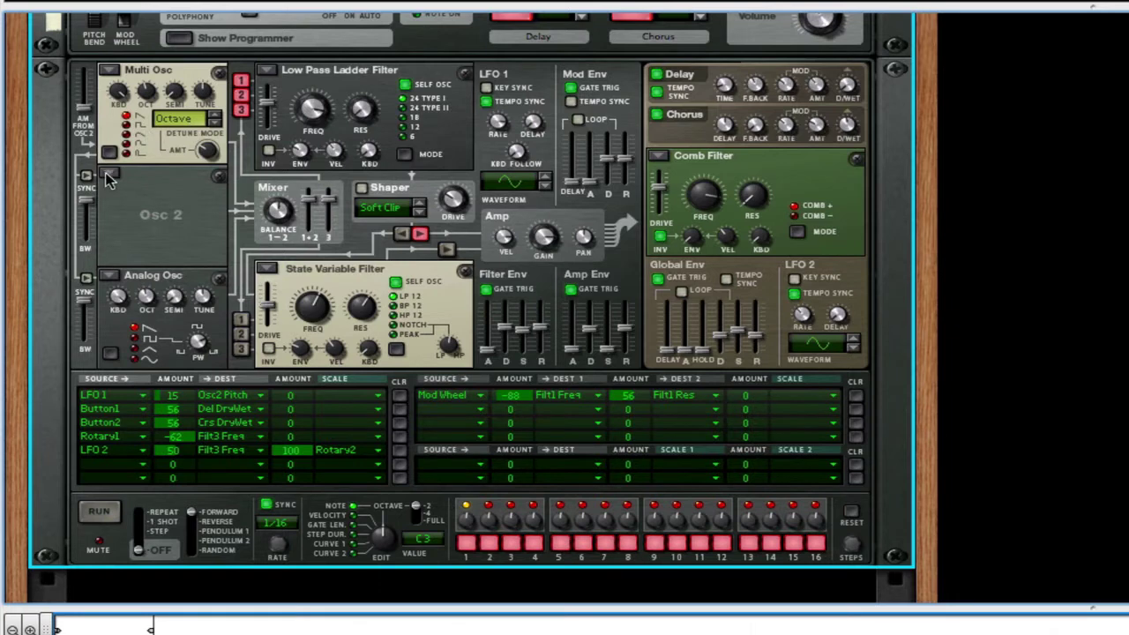
- Set Filter 3 to Bypass and look through the source choices of the first empty modulation routing row
{"action": "left_click", "coordinate": [658, 155]}
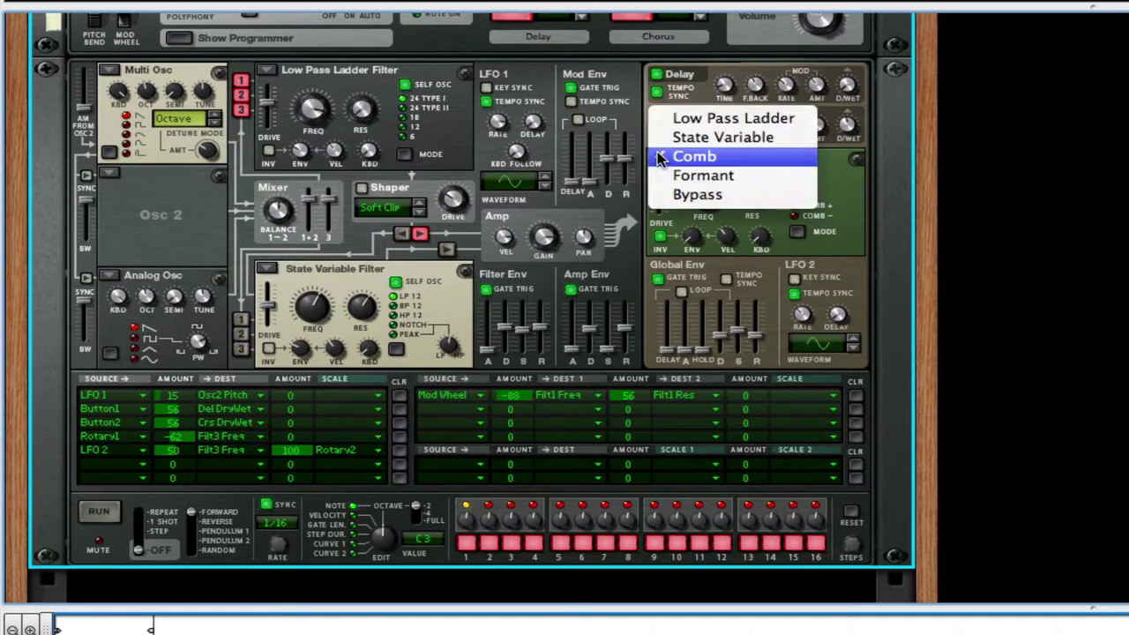
{"action": "left_click", "coordinate": [684, 195]}
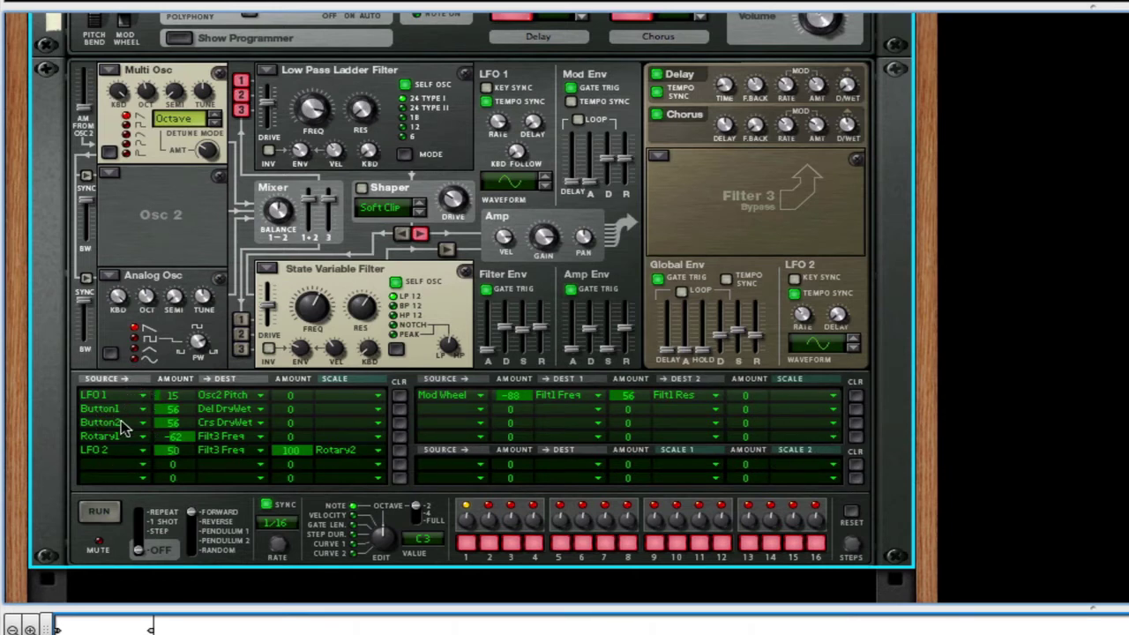
{"action": "left_click", "coordinate": [121, 465]}
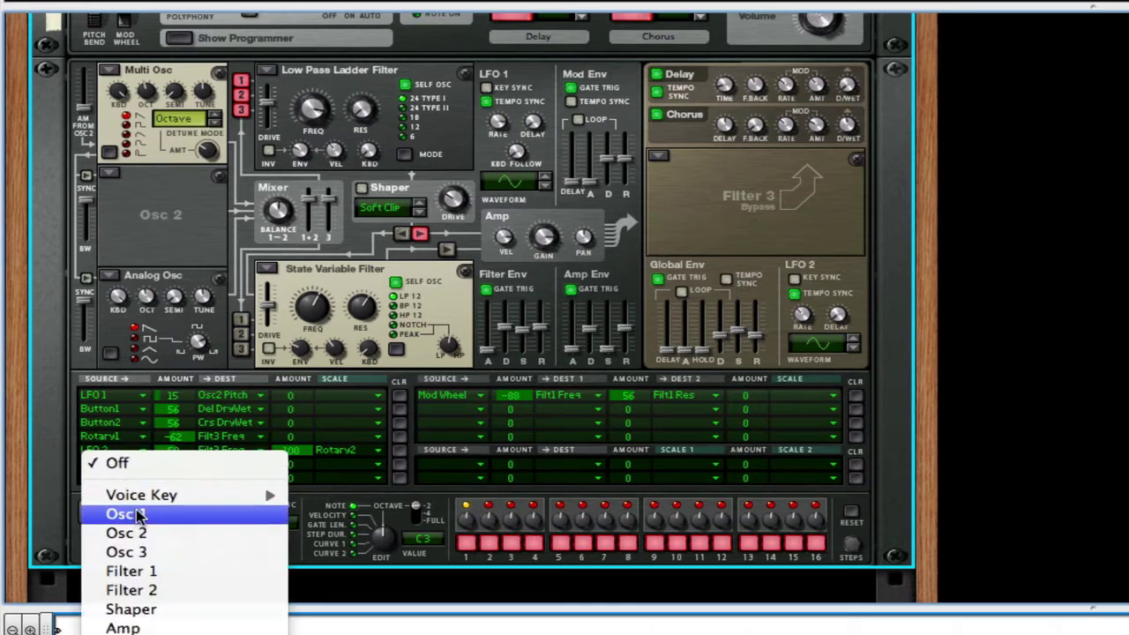
{"action": "left_click", "coordinate": [918, 423]}
{"action": "scroll", "coordinate": [918, 423], "scroll_direction": "down", "scroll_amount": 2}
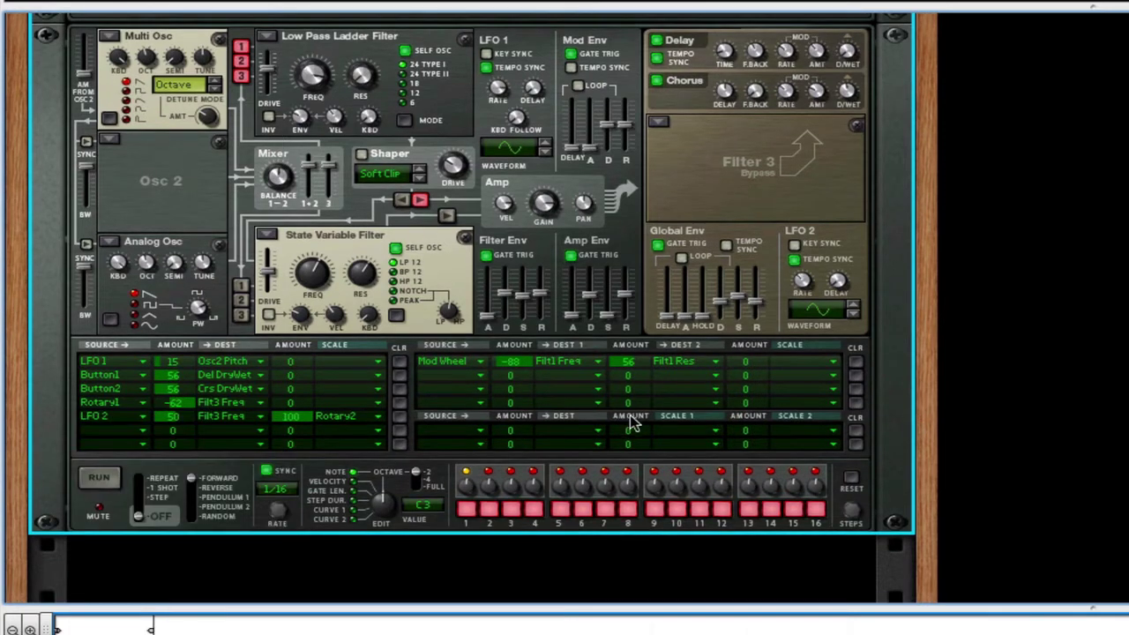
- Start and stop the step sequencer, and switch its edit parameter to Velocity, through the other options and back to Note
{"action": "left_click", "coordinate": [100, 478]}
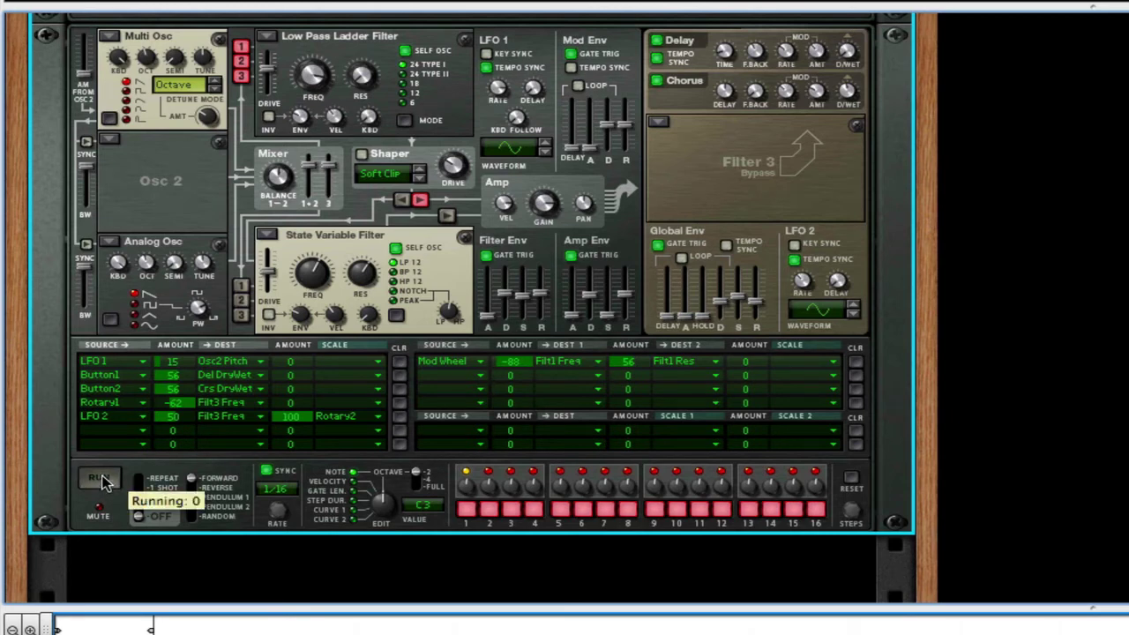
{"action": "left_click", "coordinate": [99, 478]}
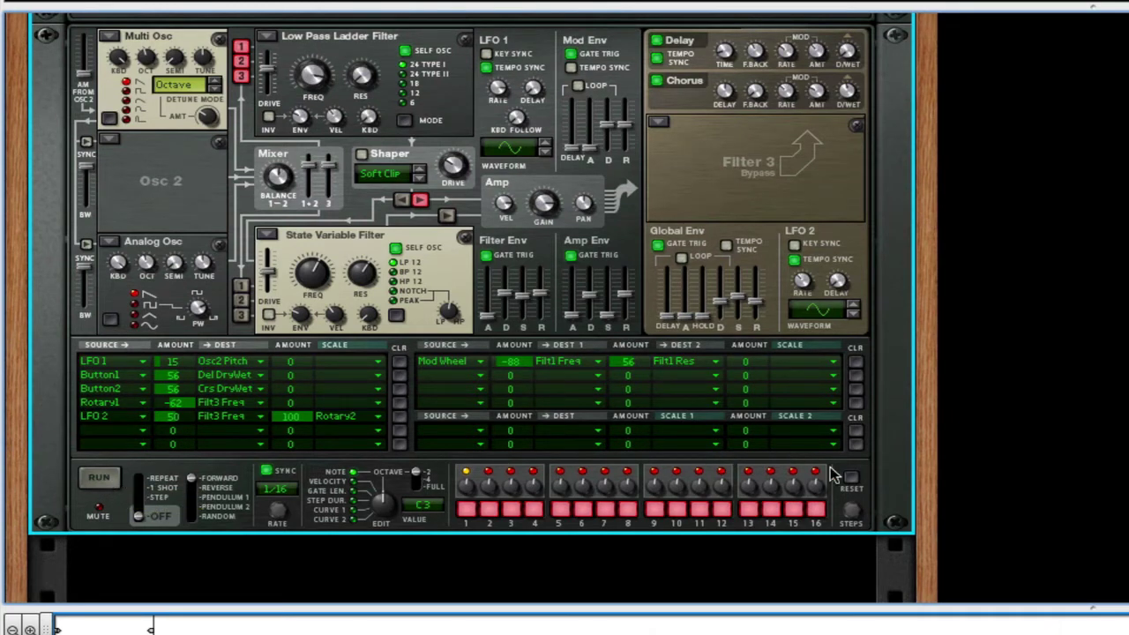
{"action": "left_click", "coordinate": [369, 510]}
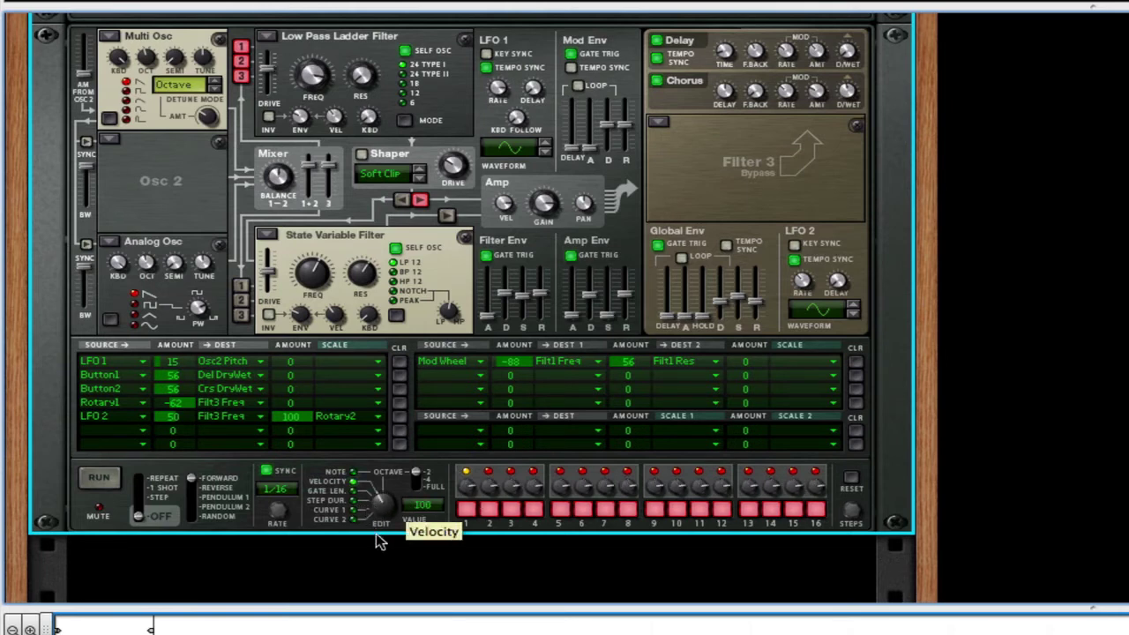
{"action": "left_click_drag", "start_coordinate": [378, 541], "coordinate": [380, 562]}
{"action": "left_click_drag", "start_coordinate": [376, 512], "coordinate": [385, 483]}
{"action": "left_click_drag", "start_coordinate": [381, 505], "coordinate": [372, 401]}
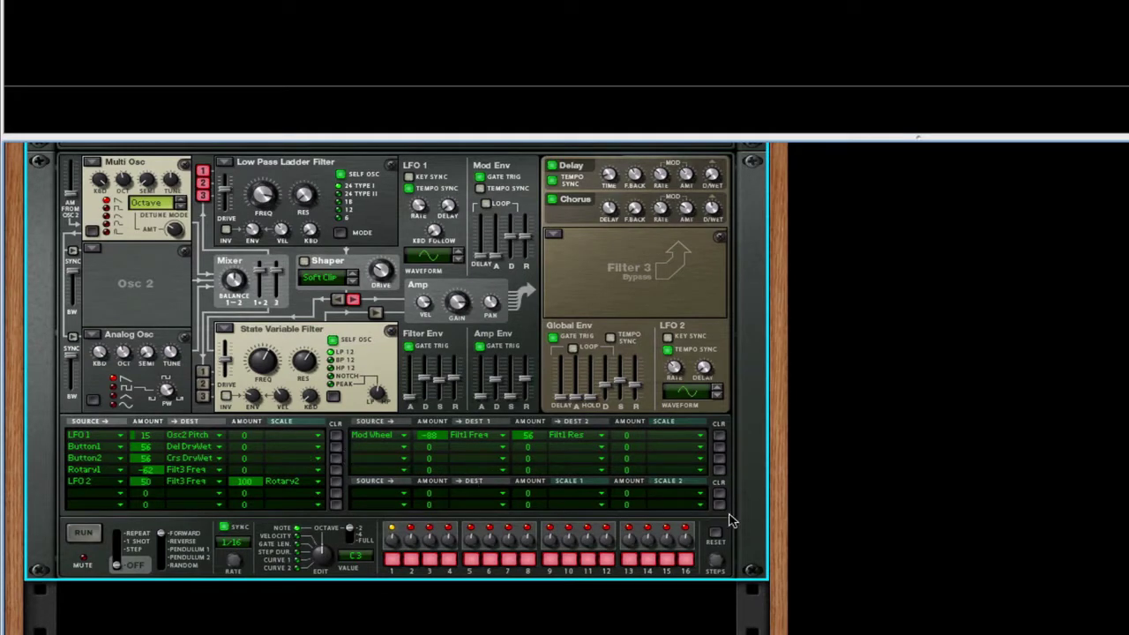
- Look through the patches and category folders in Thor Patches without loading one
{"action": "scroll", "coordinate": [657, 367], "scroll_direction": "up", "scroll_amount": 3}
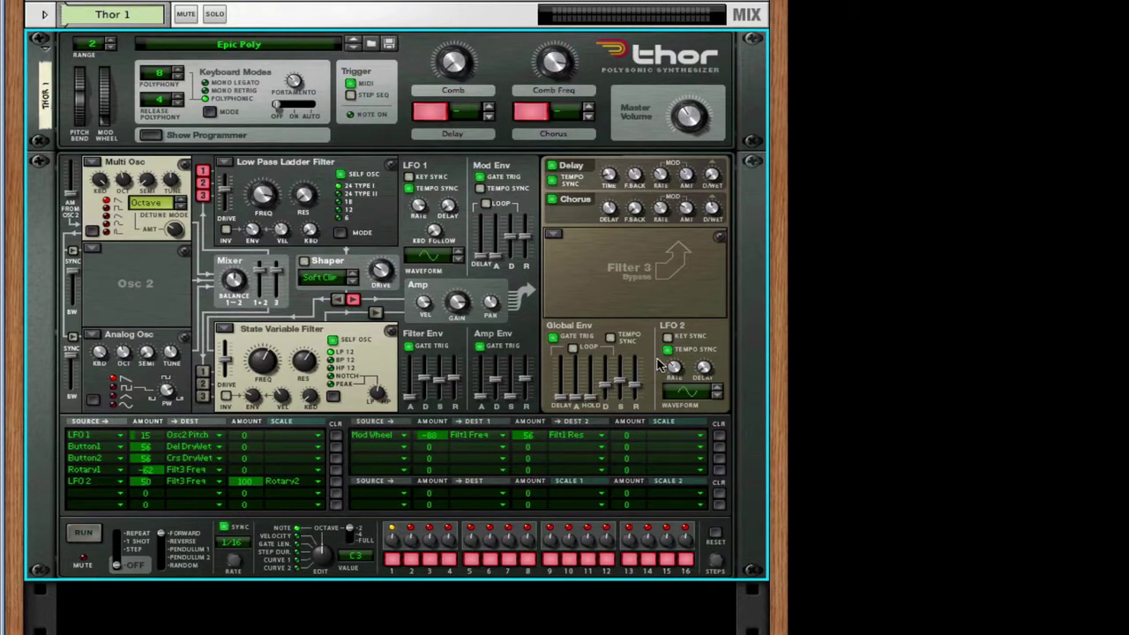
{"action": "key", "text": "Tab"}
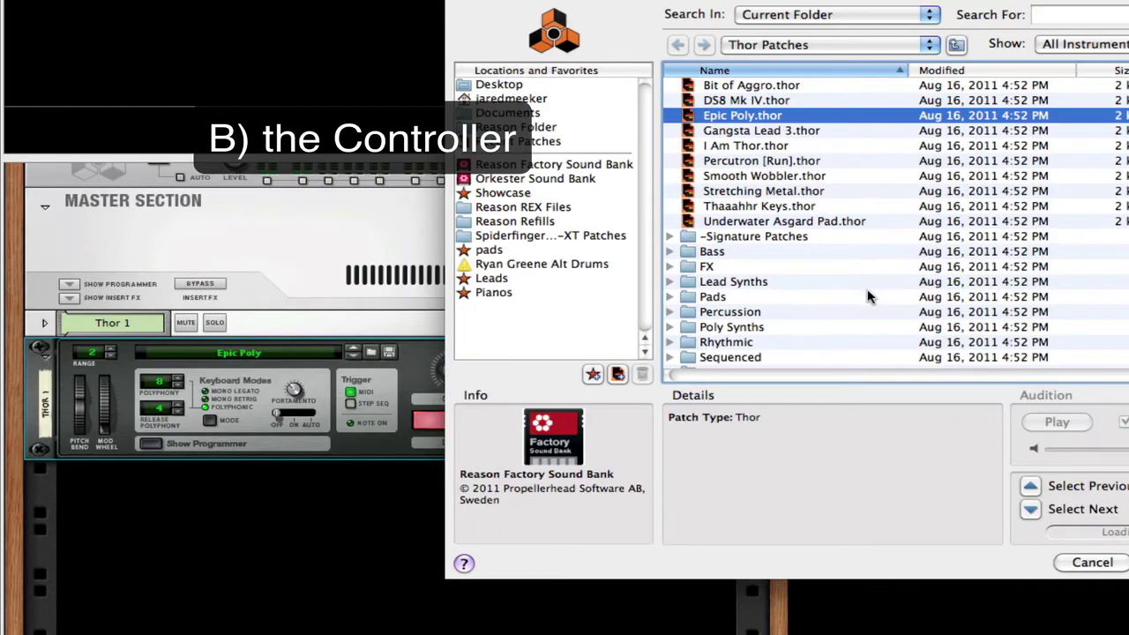
{"action": "scroll", "coordinate": [869, 298], "scroll_direction": "down", "scroll_amount": 2}
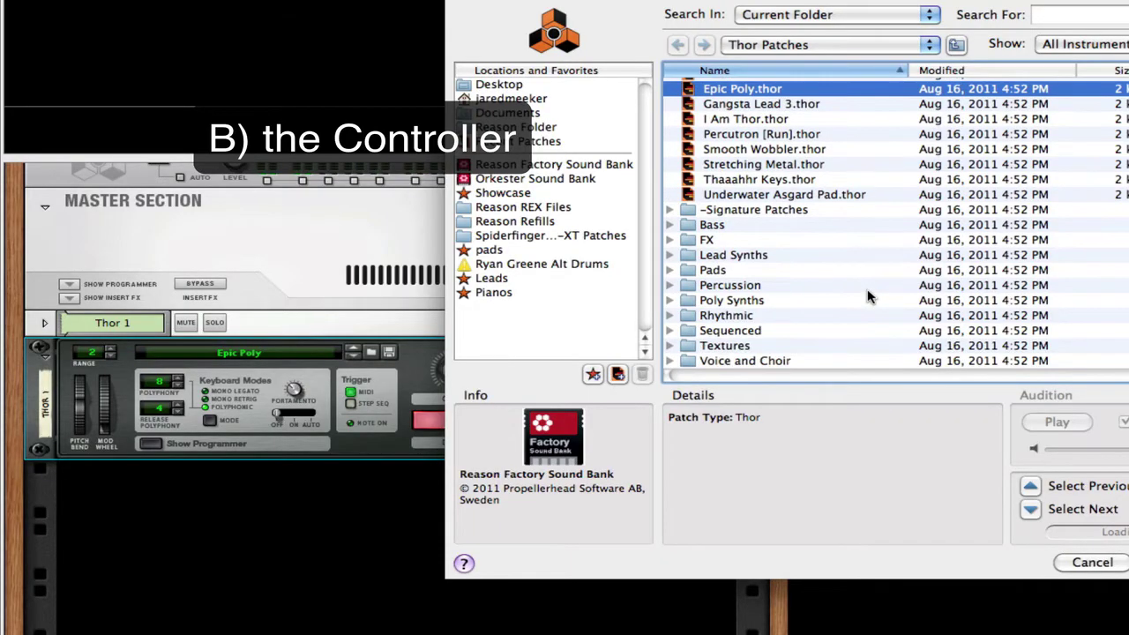
{"action": "scroll", "coordinate": [869, 298], "scroll_direction": "up", "scroll_amount": 2}
{"action": "left_click", "coordinate": [1092, 563]}
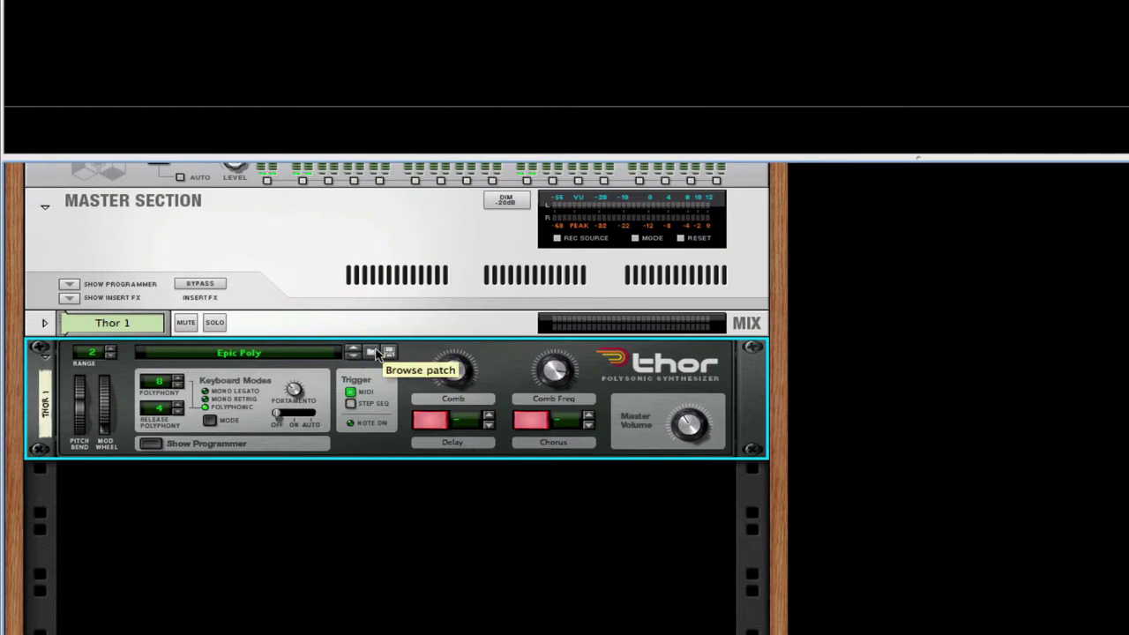
- Load the Sumeria 'GoldenTears' patch and raise its pitch bend range
{"action": "left_click", "coordinate": [377, 353]}
{"action": "left_click", "coordinate": [791, 85]}
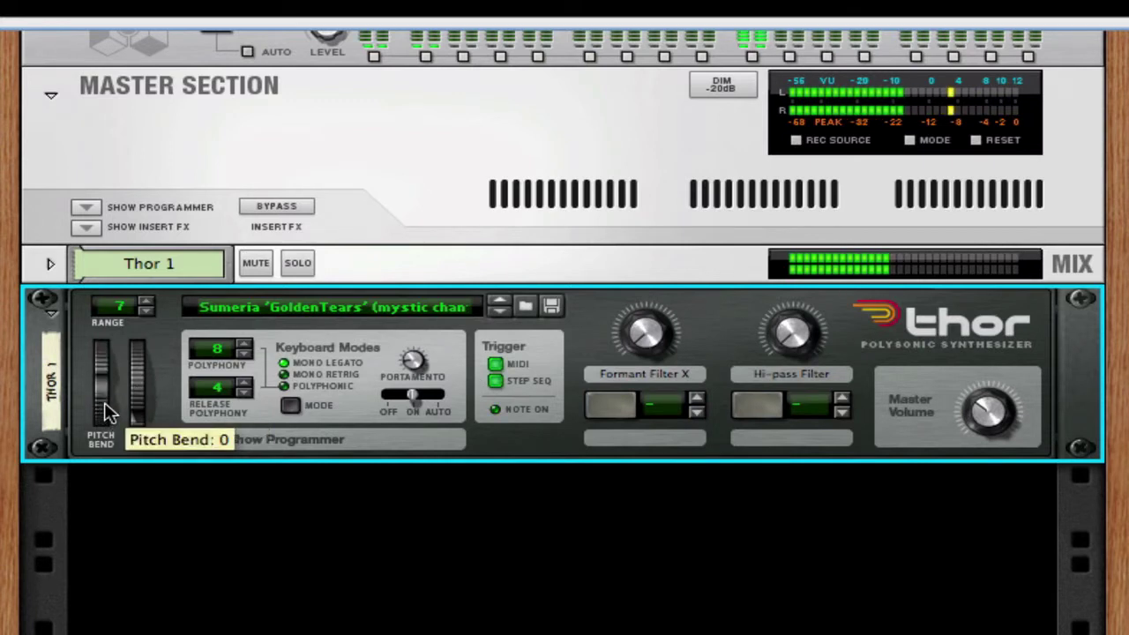
{"action": "left_click", "coordinate": [147, 304]}
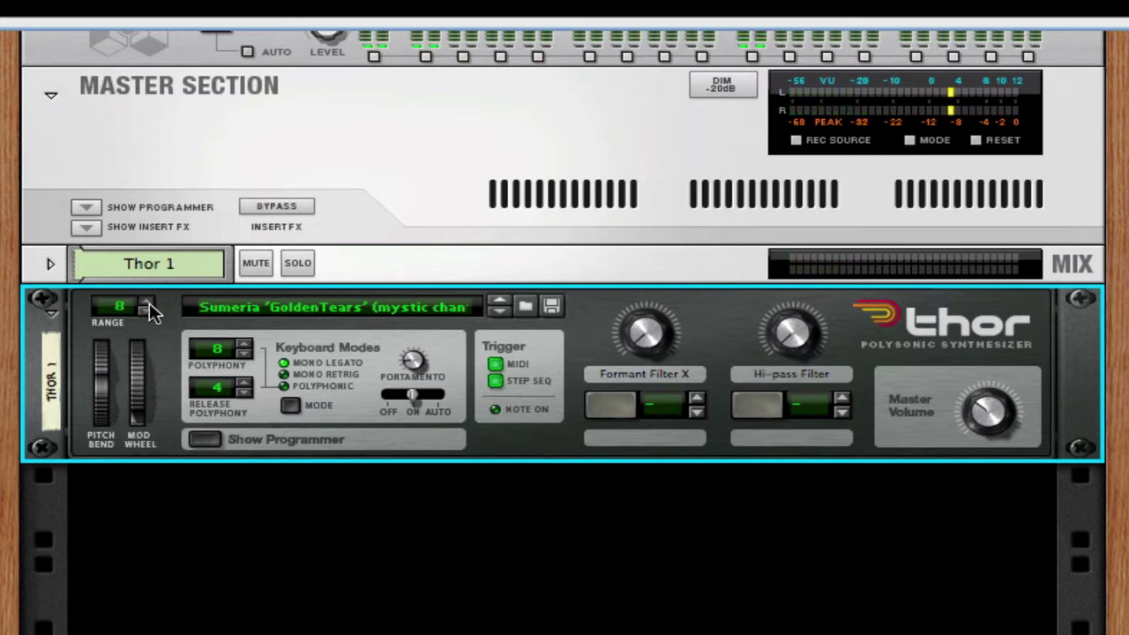
{"action": "left_click", "coordinate": [147, 303]}
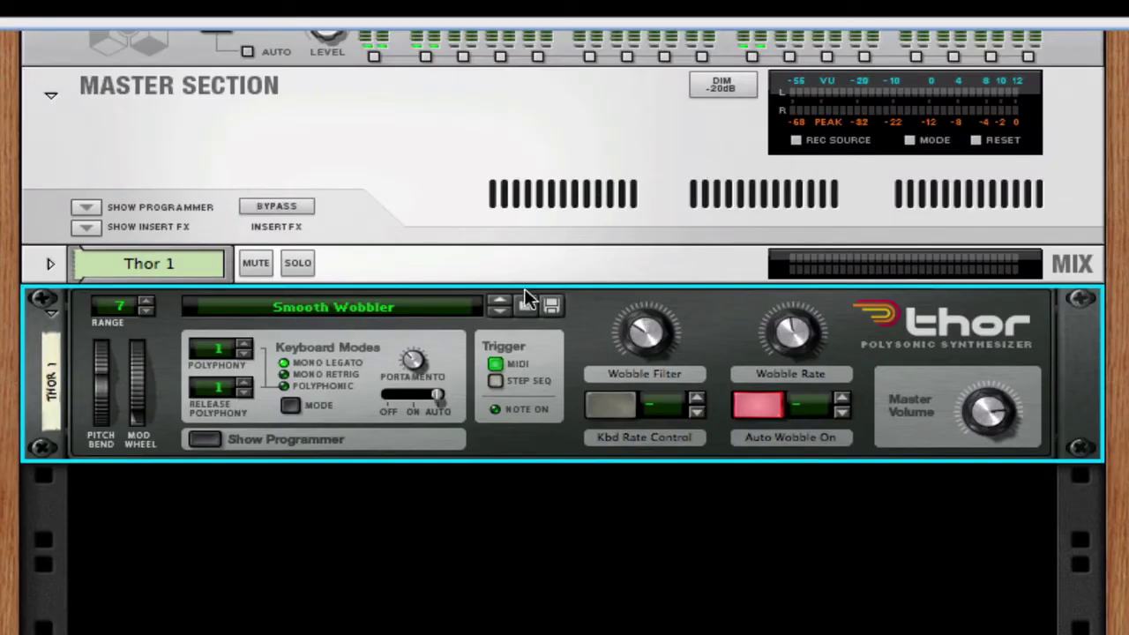
- On the Gangsta Lead 3 patch, adjust the Amp Env attack and decay and set the keyboard mode to Mono Legato
{"action": "left_click", "coordinate": [500, 311]}
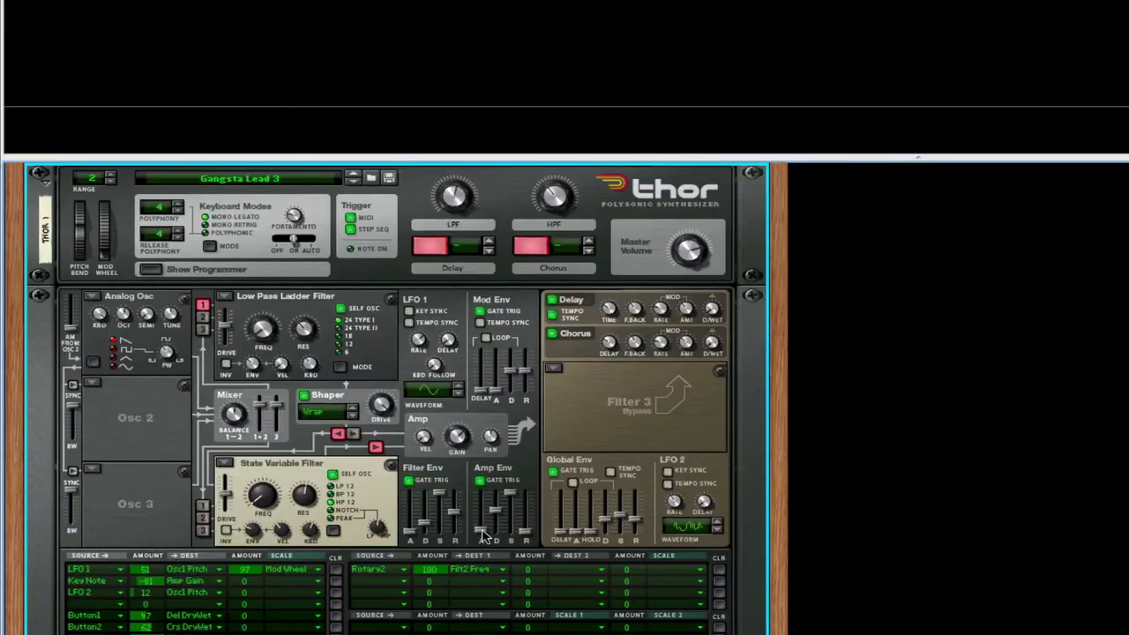
{"action": "left_click_drag", "start_coordinate": [483, 533], "coordinate": [483, 525]}
{"action": "left_click_drag", "start_coordinate": [493, 517], "coordinate": [495, 518]}
{"action": "scroll", "coordinate": [494, 519], "scroll_direction": "up", "scroll_amount": 3}
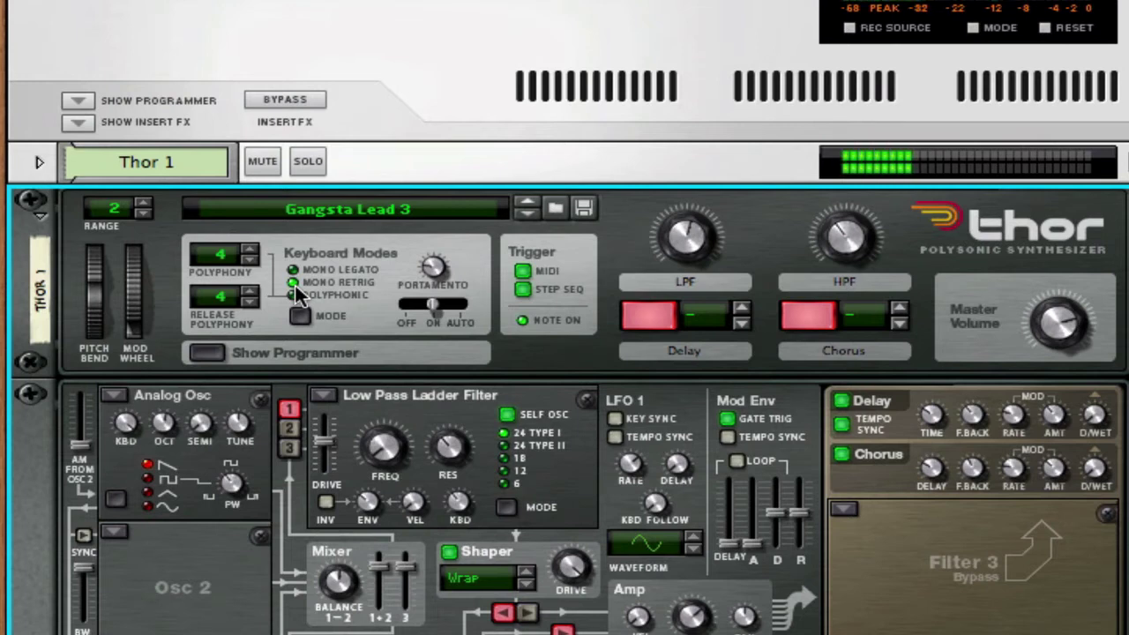
{"action": "left_click", "coordinate": [292, 269]}
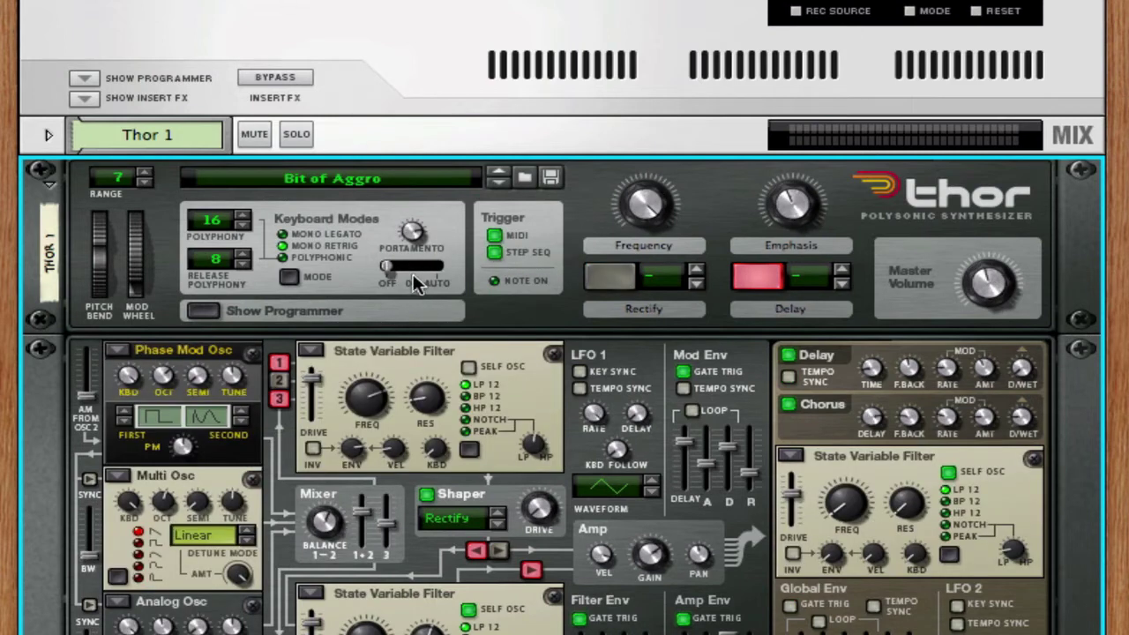
- Turn portamento on for the Bit of Aggro patch and set its amount to about 85
{"action": "left_click", "coordinate": [410, 264]}
{"action": "mouse_move", "coordinate": [410, 266]}
{"action": "left_mouse_down"}
{"action": "mouse_move", "coordinate": [379, 266]}
{"action": "mouse_move", "coordinate": [421, 279]}
{"action": "left_mouse_up"}
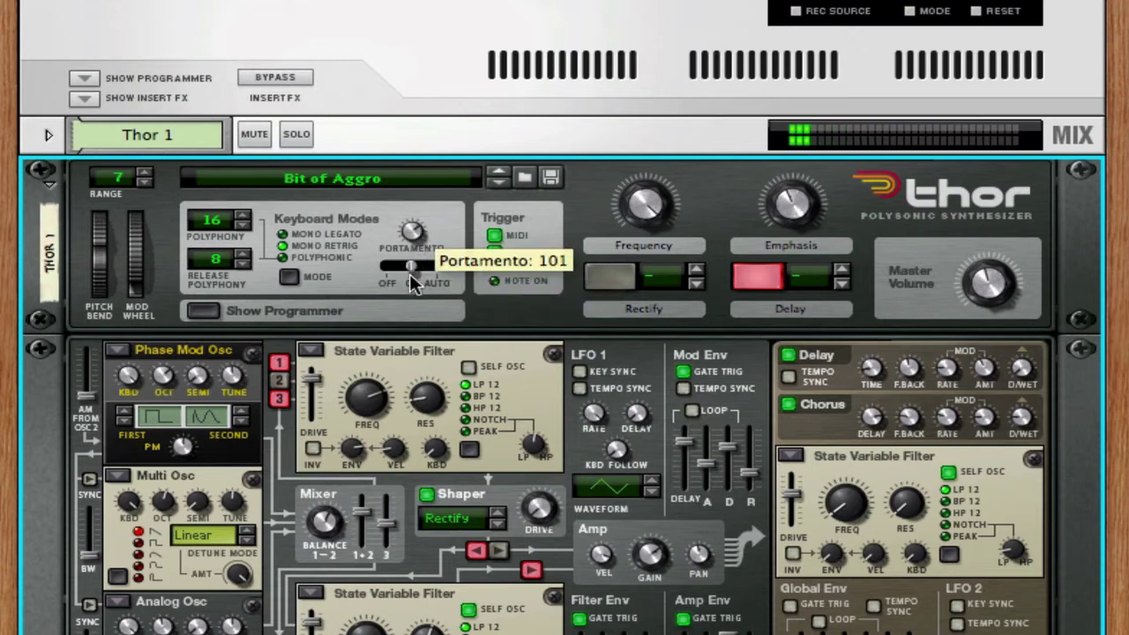
{"action": "left_click_drag", "start_coordinate": [412, 237], "coordinate": [412, 288]}
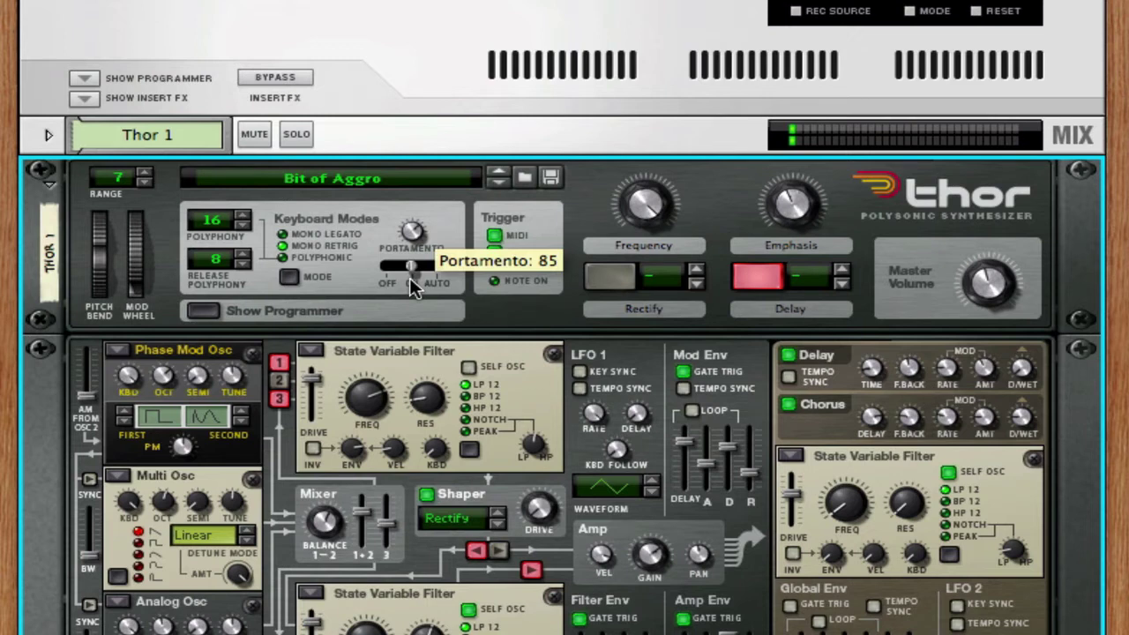
{"action": "left_click_drag", "start_coordinate": [410, 277], "coordinate": [445, 303]}
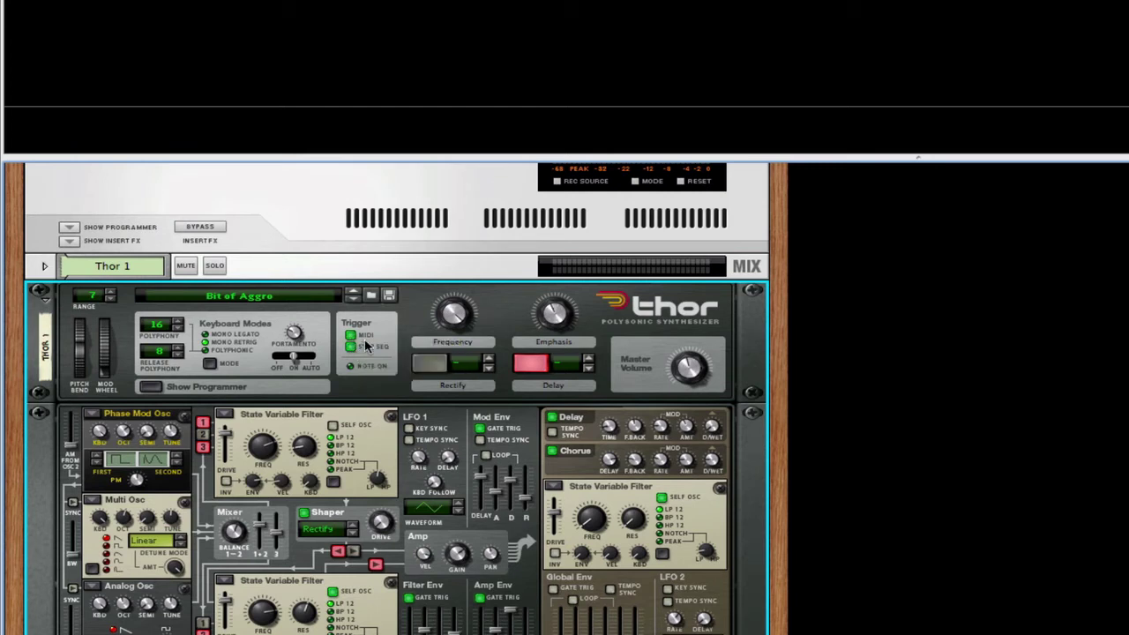
- Turn off both the Step Seq and MIDI note triggers of the Bit of Aggro patch
{"action": "left_click", "coordinate": [351, 349]}
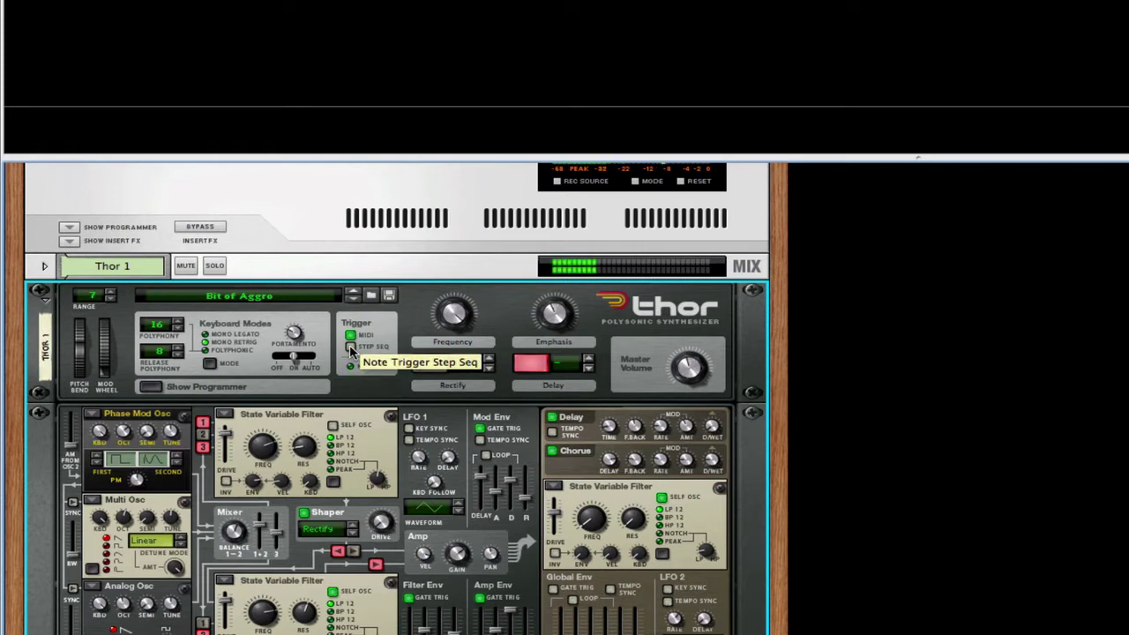
{"action": "left_click", "coordinate": [350, 336]}
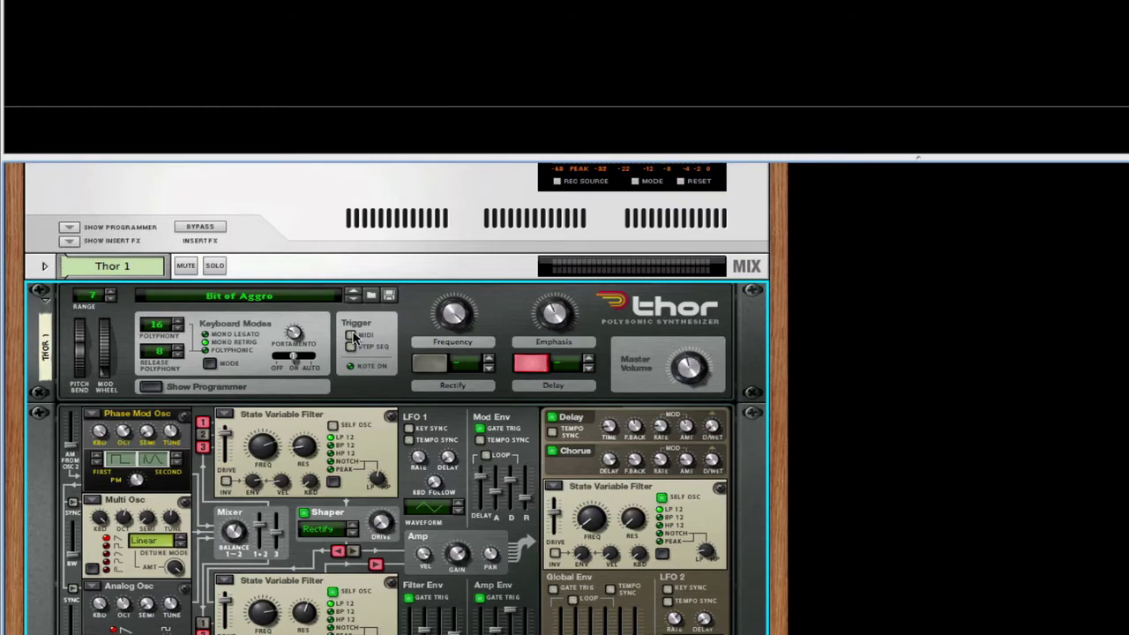
{"action": "scroll", "coordinate": [503, 388], "scroll_direction": "down", "scroll_amount": 5}
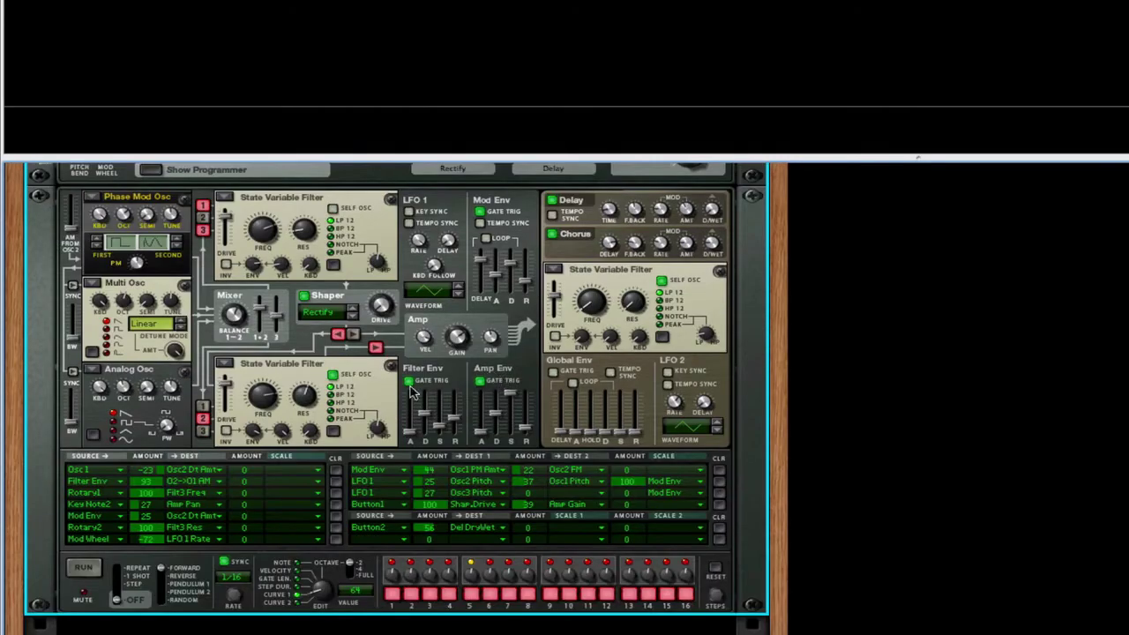
{"action": "scroll", "coordinate": [555, 209], "scroll_direction": "up", "scroll_amount": 3}
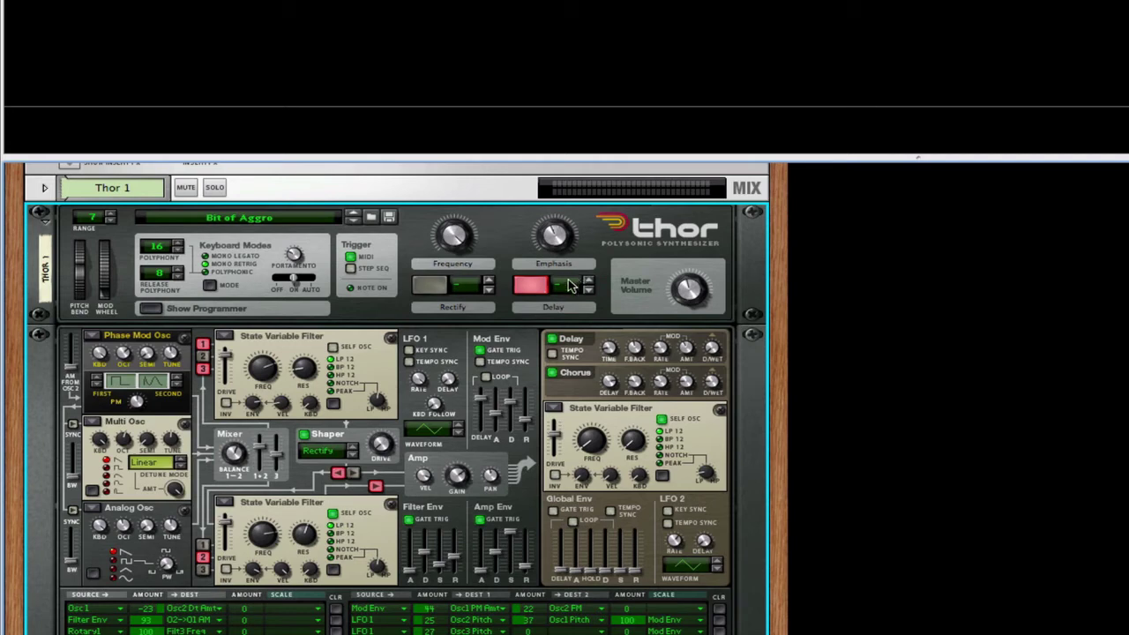
- Examine the Modifiers sources offered for the Rotary1 modulation routing row that targets Filt3 Freq
{"action": "scroll", "coordinate": [353, 441], "scroll_direction": "down", "scroll_amount": 2}
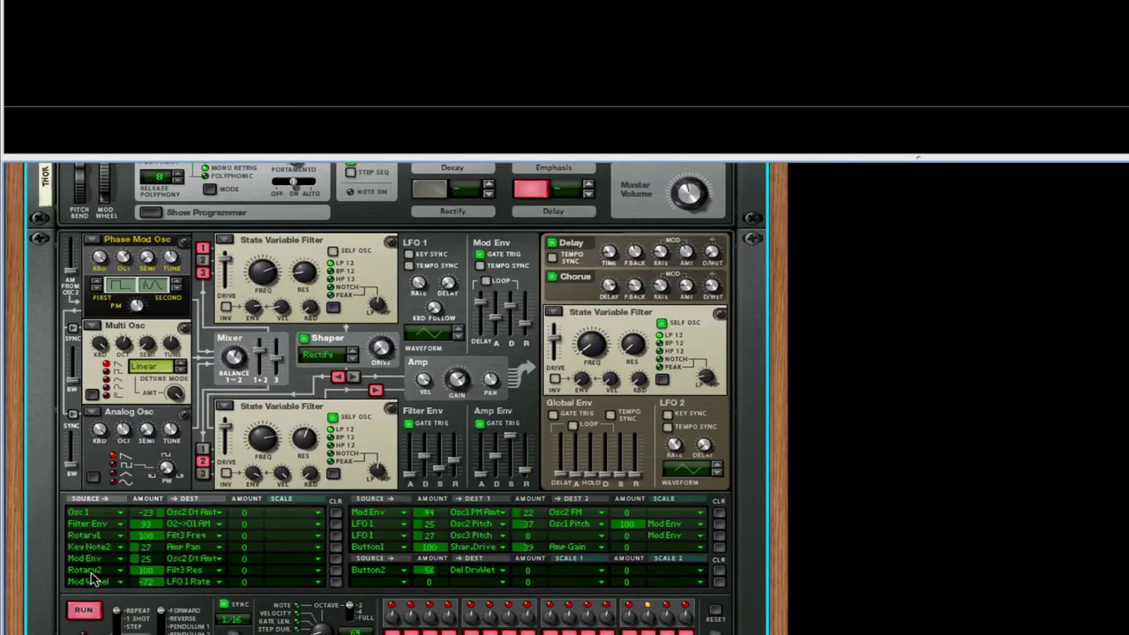
{"action": "left_click", "coordinate": [95, 538]}
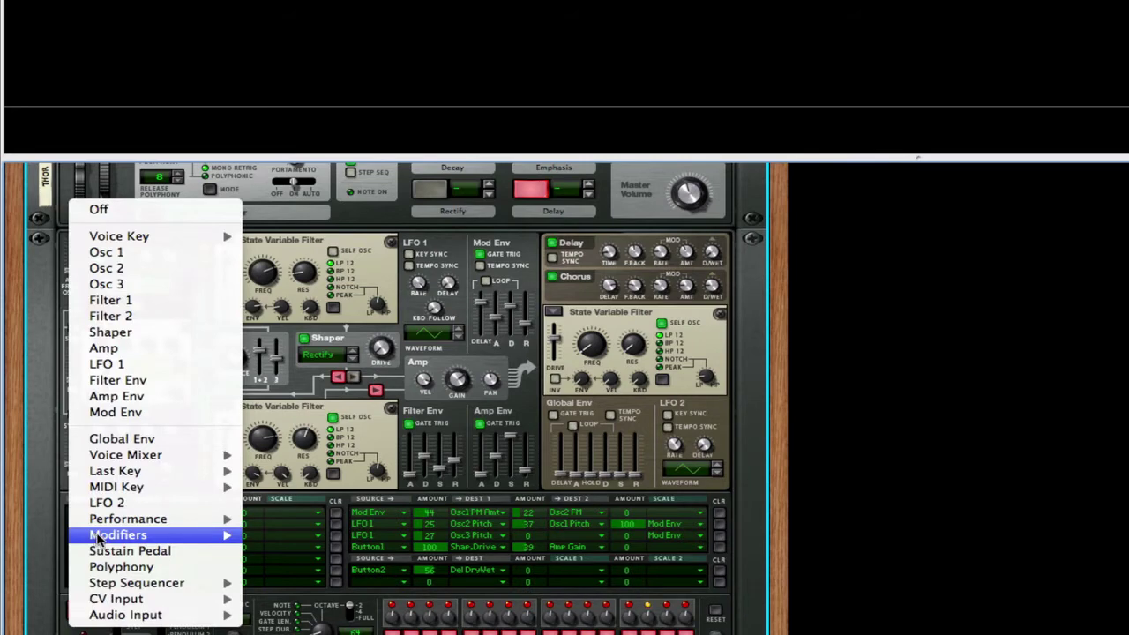
{"action": "mouse_move", "coordinate": [99, 538]}
{"action": "left_click", "coordinate": [287, 535]}
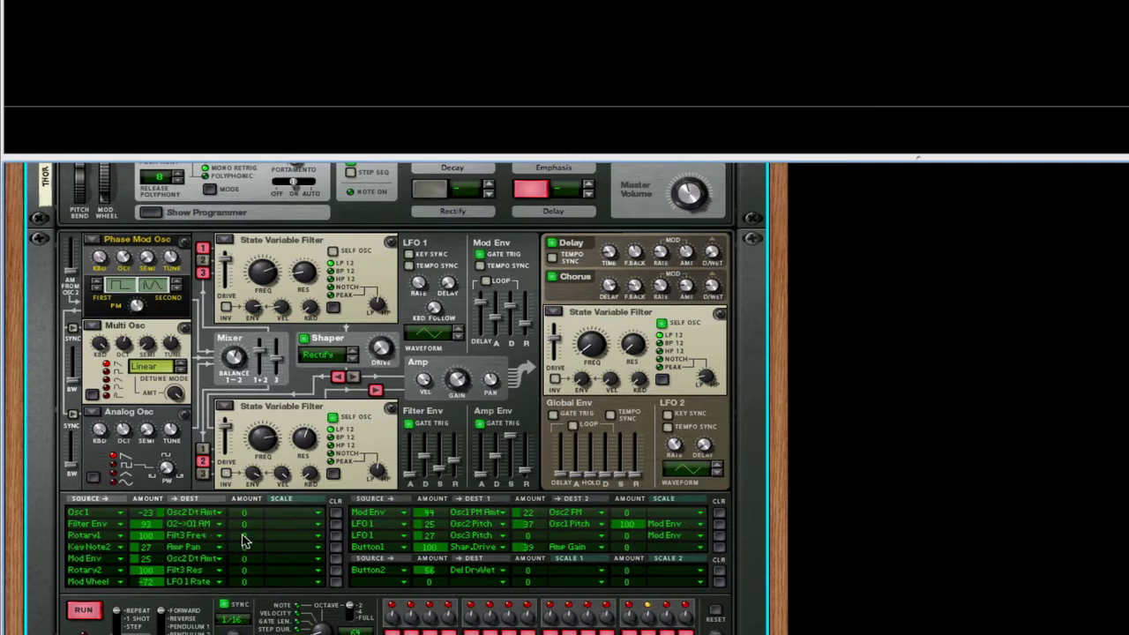
- Set the scale amount of the Rotary1 to Filt3 Freq routing to 100 and rename the first rotary's label to Frequency
{"action": "left_click_drag", "start_coordinate": [243, 535], "coordinate": [188, 387]}
{"action": "scroll", "coordinate": [328, 456], "scroll_direction": "up", "scroll_amount": 3}
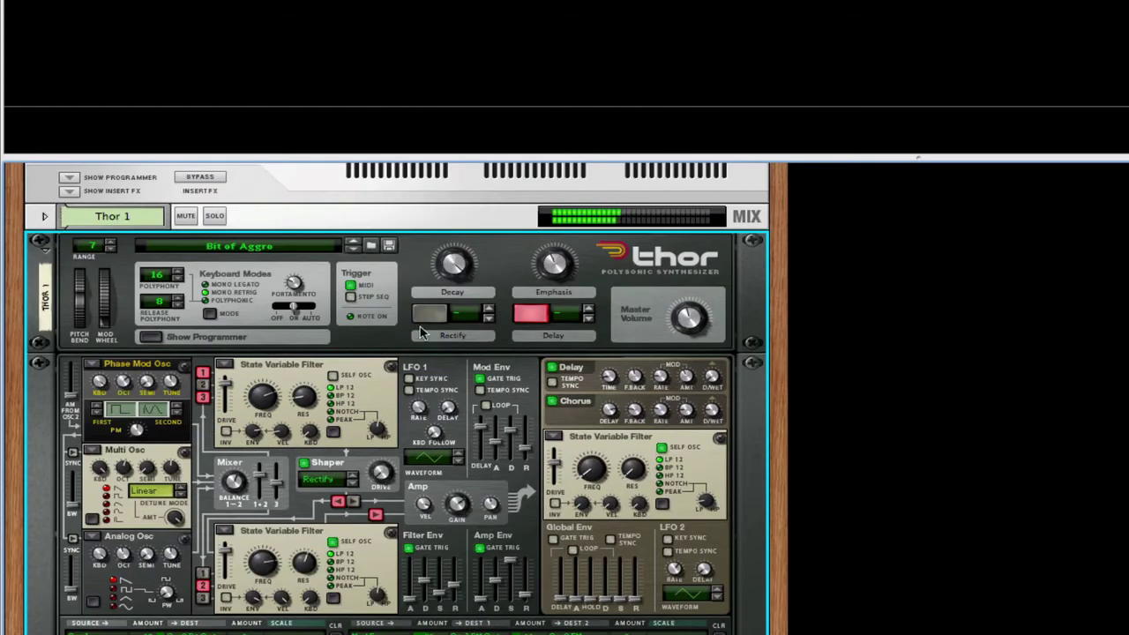
{"action": "double_click", "coordinate": [452, 292]}
{"action": "type", "text": "Frequen"}
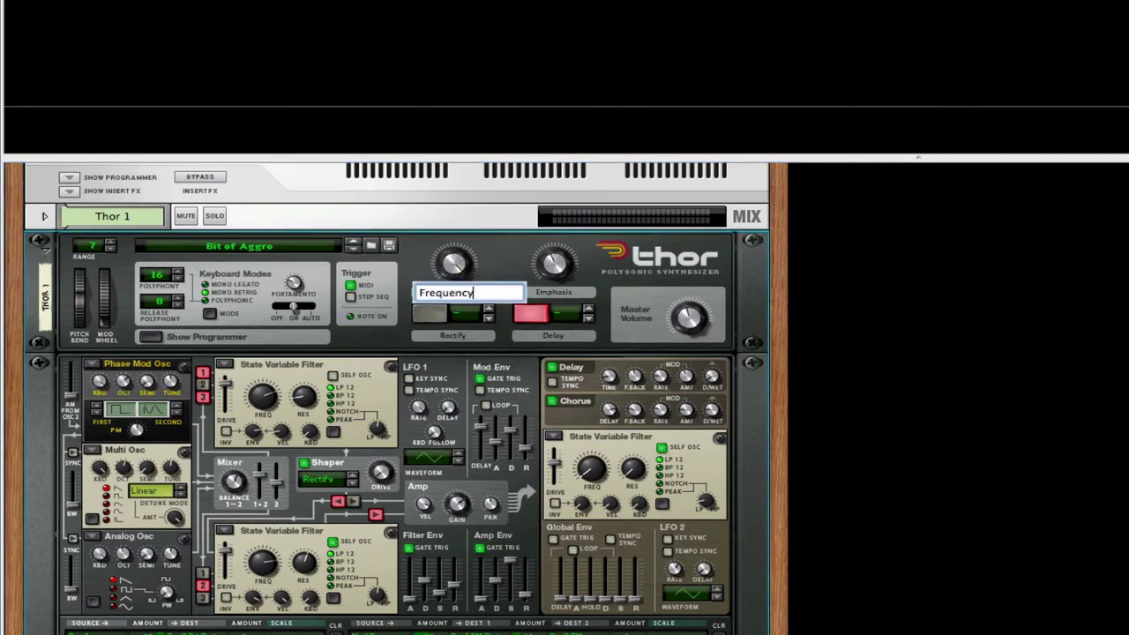
{"action": "left_click", "coordinate": [525, 244]}
- Try out the Frequency rotary and toggle the Delay and Rectify buttons on the controller panel
{"action": "left_click_drag", "start_coordinate": [456, 264], "coordinate": [394, 339]}
{"action": "scroll", "coordinate": [525, 295], "scroll_direction": "down", "scroll_amount": 1}
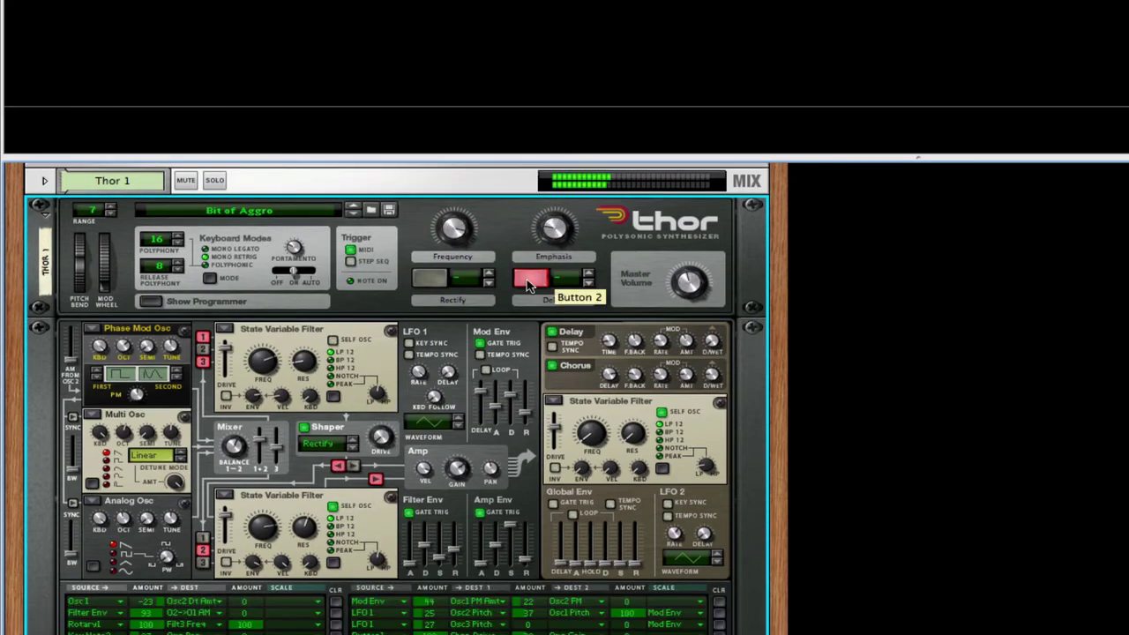
{"action": "left_click", "coordinate": [529, 282]}
{"action": "left_click", "coordinate": [431, 279]}
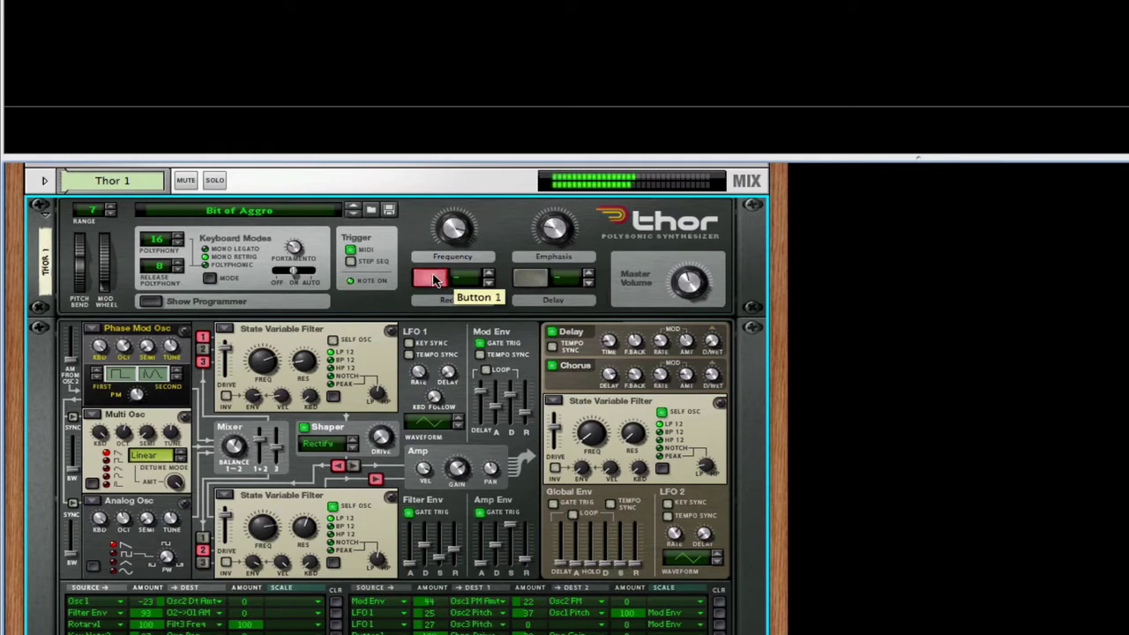
{"action": "scroll", "coordinate": [499, 507], "scroll_direction": "down", "scroll_amount": 4}
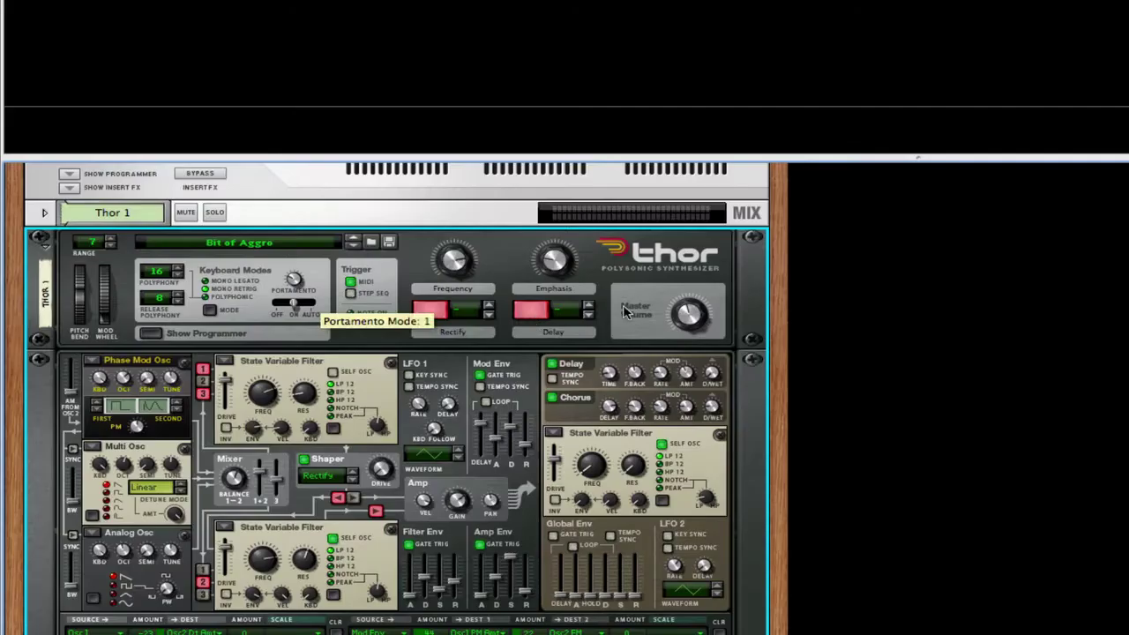
- Hide Thor's programmer section and show it again
{"action": "mouse_move", "coordinate": [699, 319]}
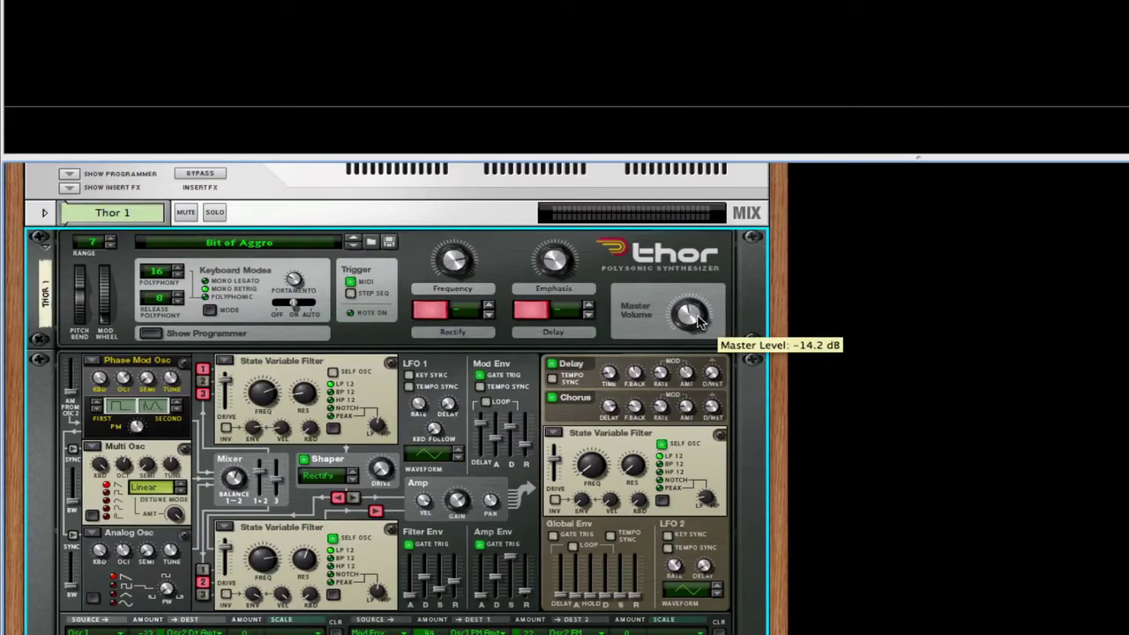
{"action": "left_click", "coordinate": [151, 333]}
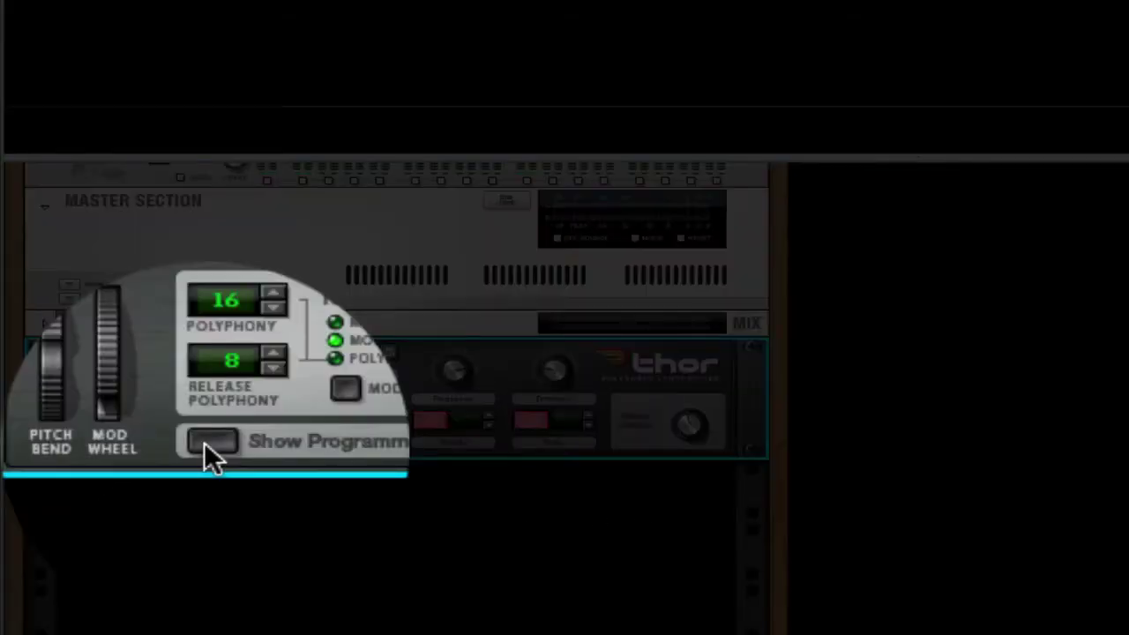
{"action": "left_click", "coordinate": [205, 443]}
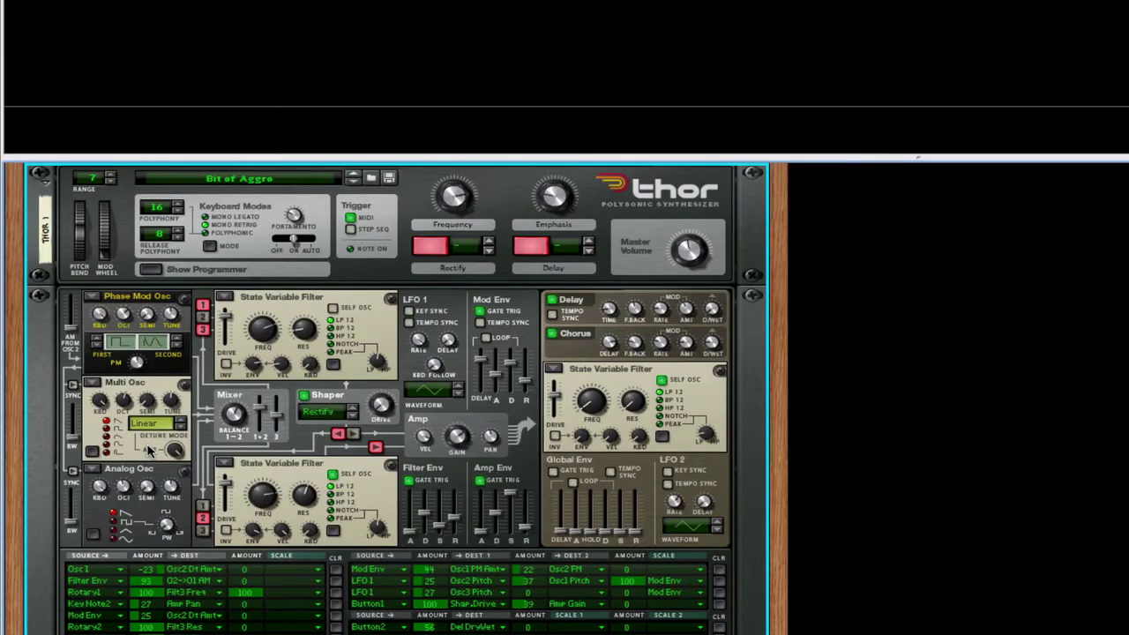
- Initialize the Thor patch and select the Analog type for Osc 1
{"action": "right_click", "coordinate": [386, 257]}
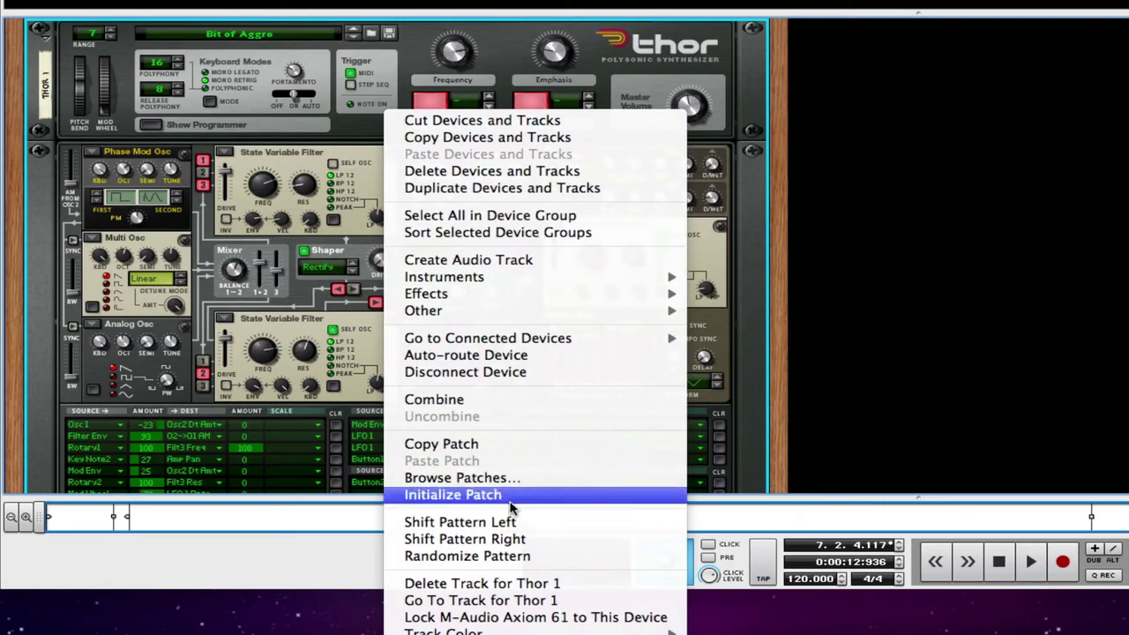
{"action": "left_click", "coordinate": [510, 499]}
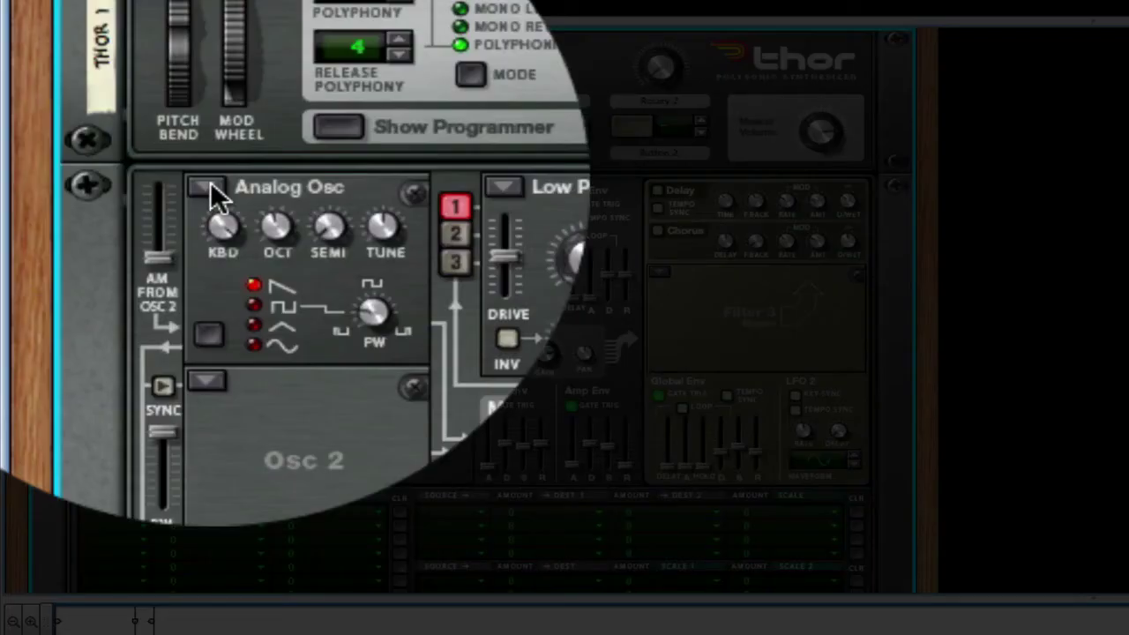
{"action": "left_click", "coordinate": [212, 190]}
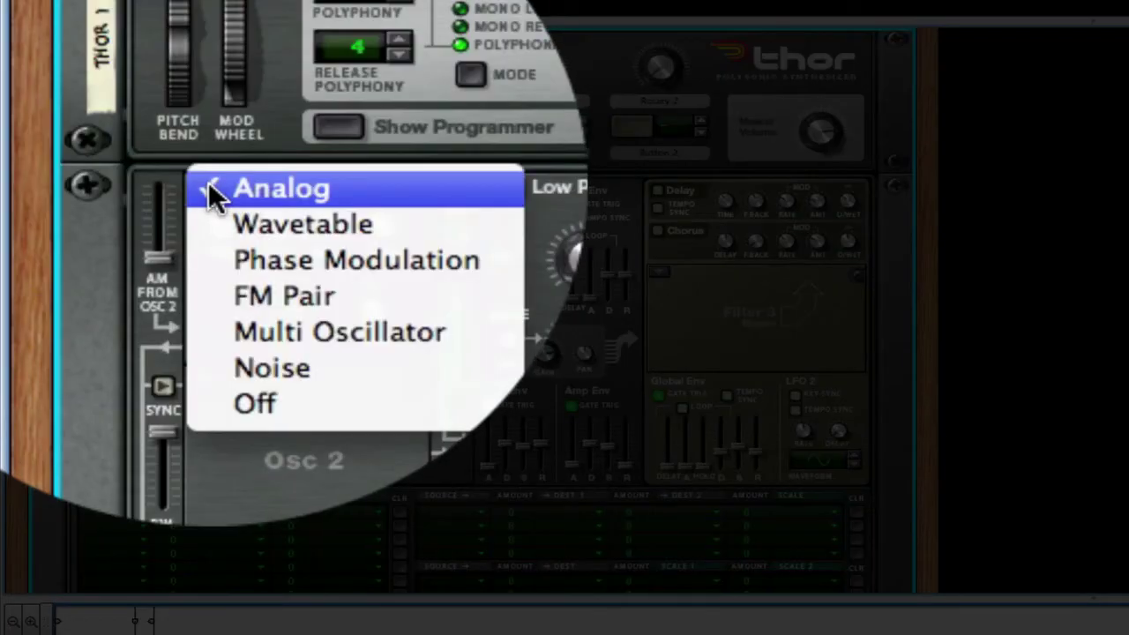
{"action": "left_click", "coordinate": [214, 194]}
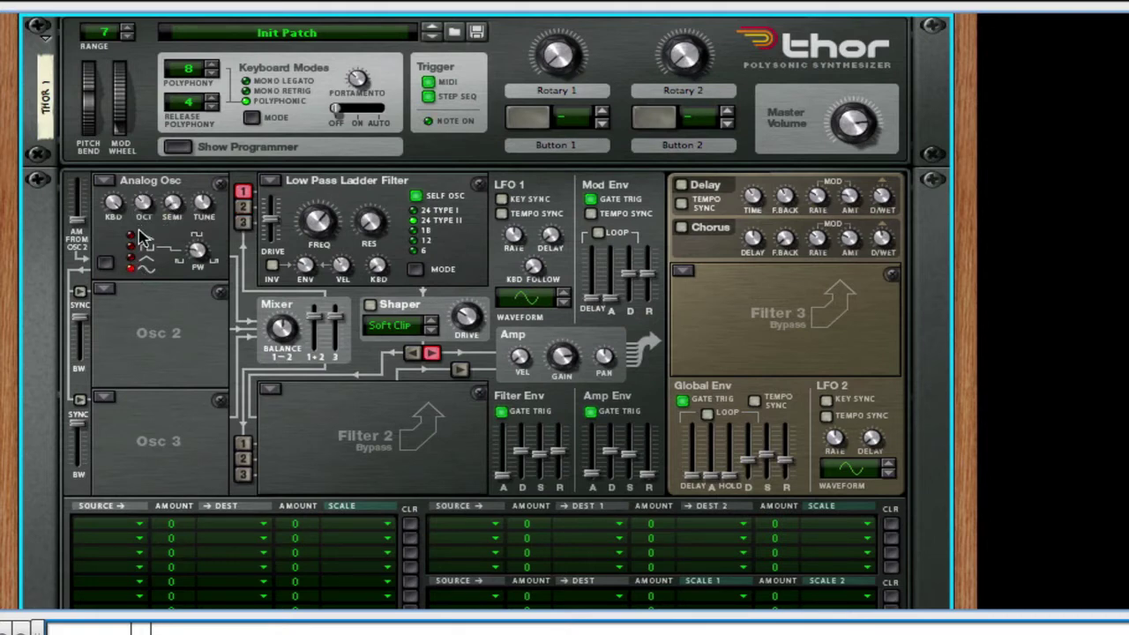
- Switch Osc 1 to the Wavetable type and try out its table selection
{"action": "left_click", "coordinate": [107, 180]}
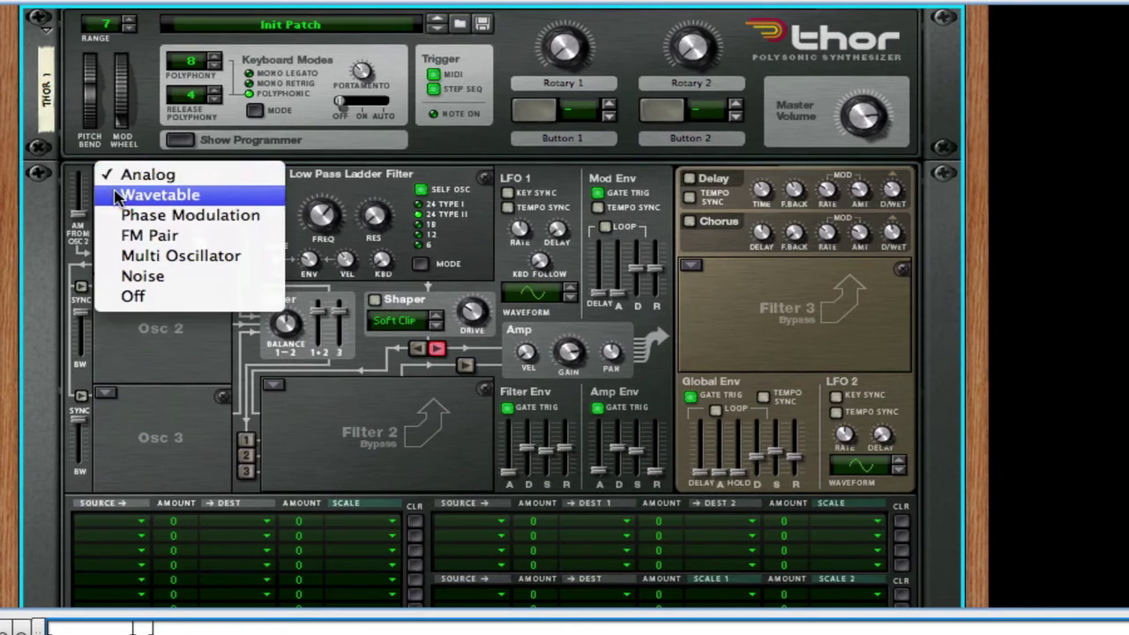
{"action": "left_click", "coordinate": [132, 195]}
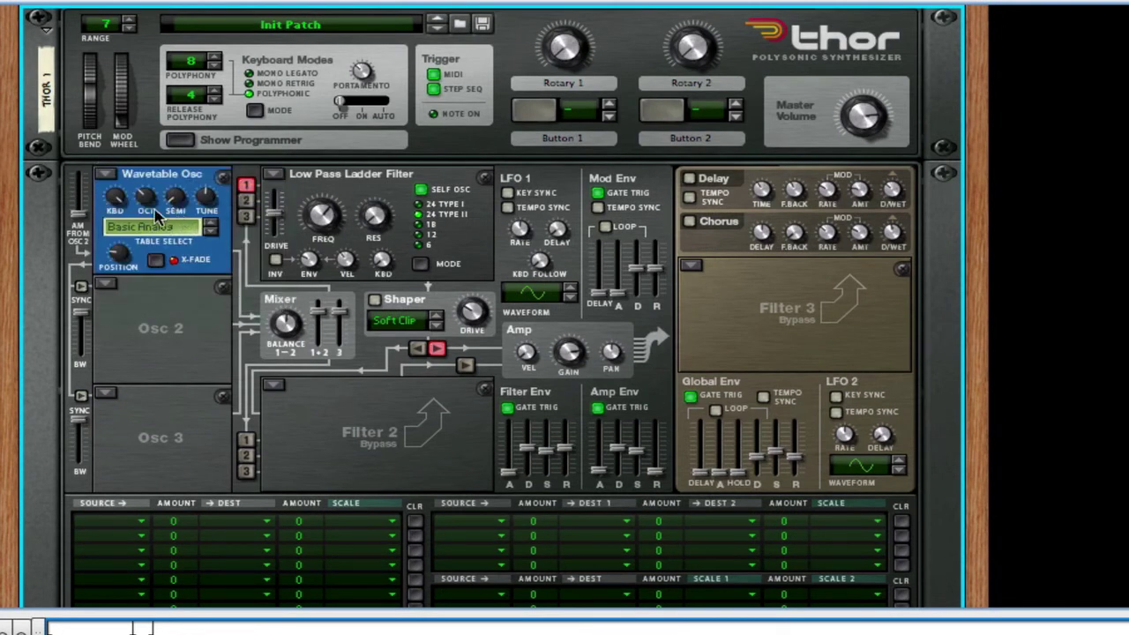
{"action": "left_click", "coordinate": [209, 233]}
- Switch Osc 1 to Phase Modulation, set its first waveform to square and vary its PM amount
{"action": "left_click", "coordinate": [105, 173]}
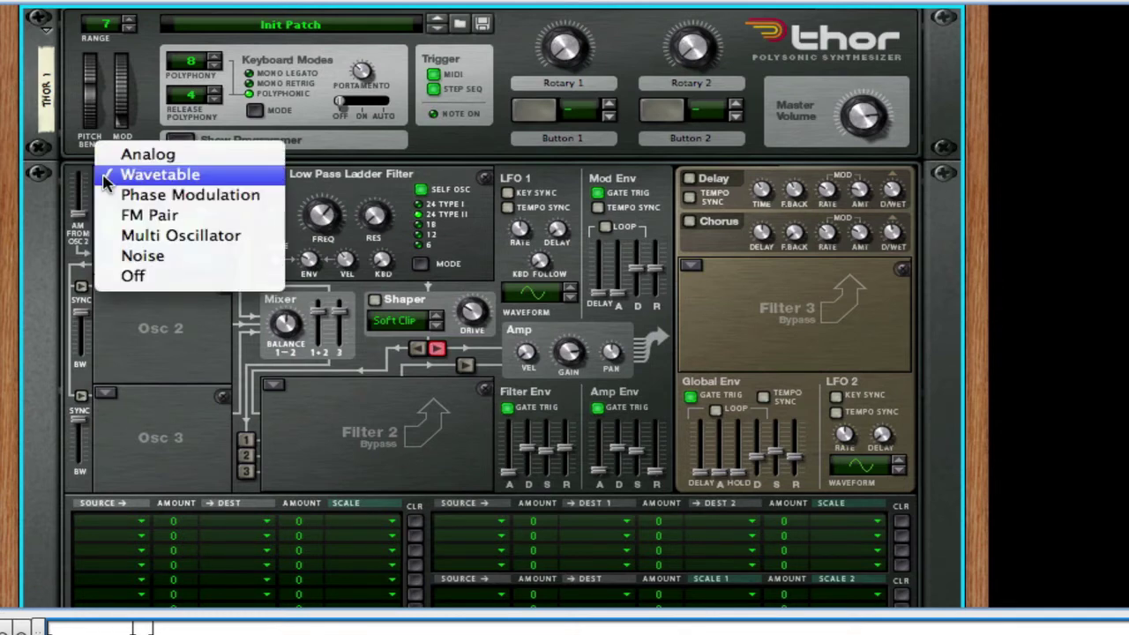
{"action": "left_click", "coordinate": [141, 194]}
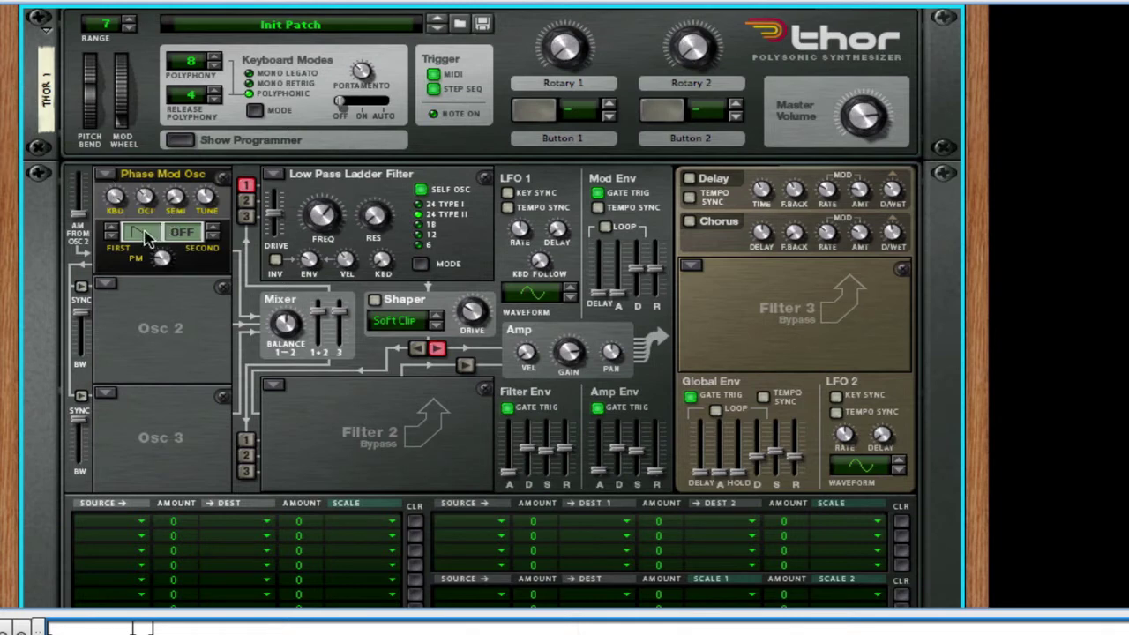
{"action": "left_click_drag", "start_coordinate": [145, 225], "coordinate": [152, 181]}
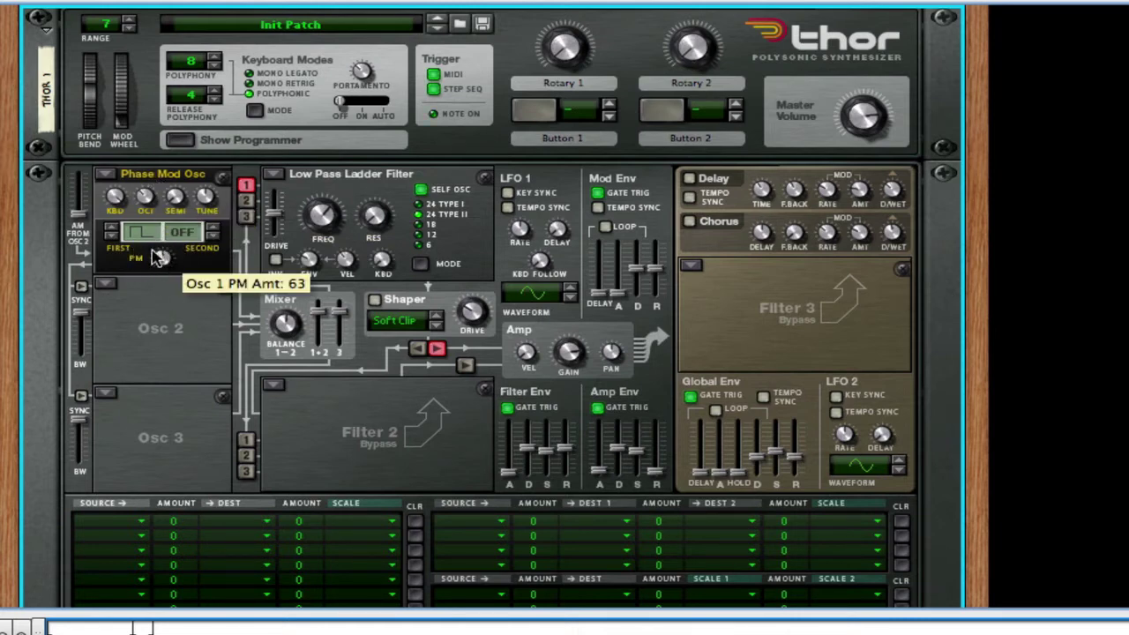
{"action": "left_click_drag", "start_coordinate": [161, 257], "coordinate": [111, 249]}
- Switch Osc 1 to the FM Pair type and try out its FM amount and carrier settings
{"action": "left_click", "coordinate": [104, 174]}
{"action": "left_click", "coordinate": [110, 196]}
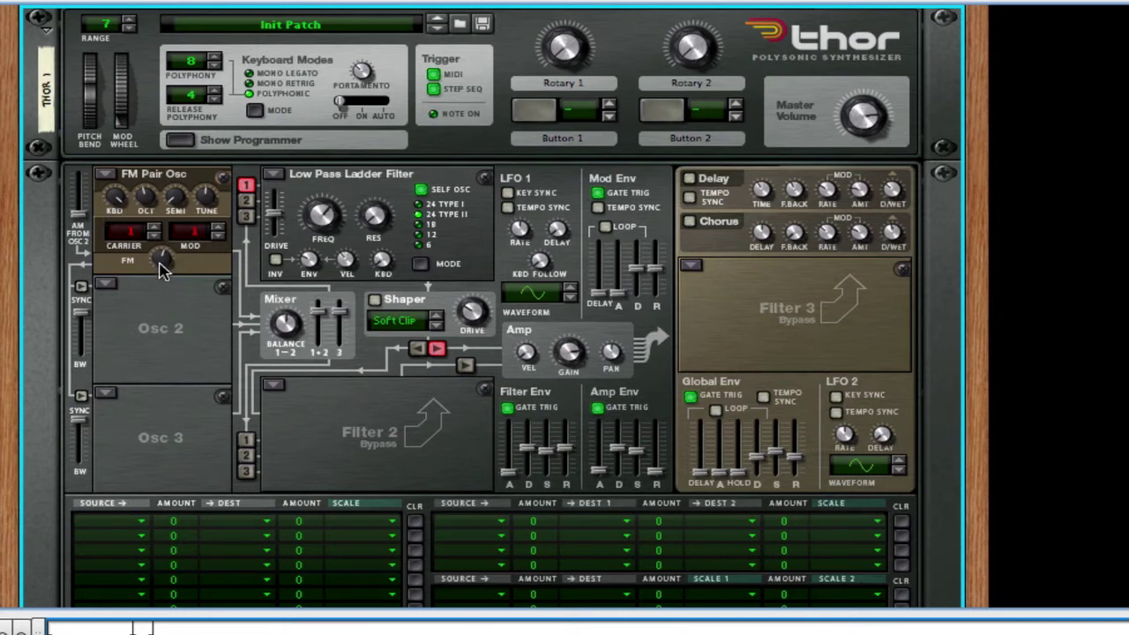
{"action": "left_click_drag", "start_coordinate": [151, 208], "coordinate": [144, 242]}
{"action": "left_click", "coordinate": [152, 228]}
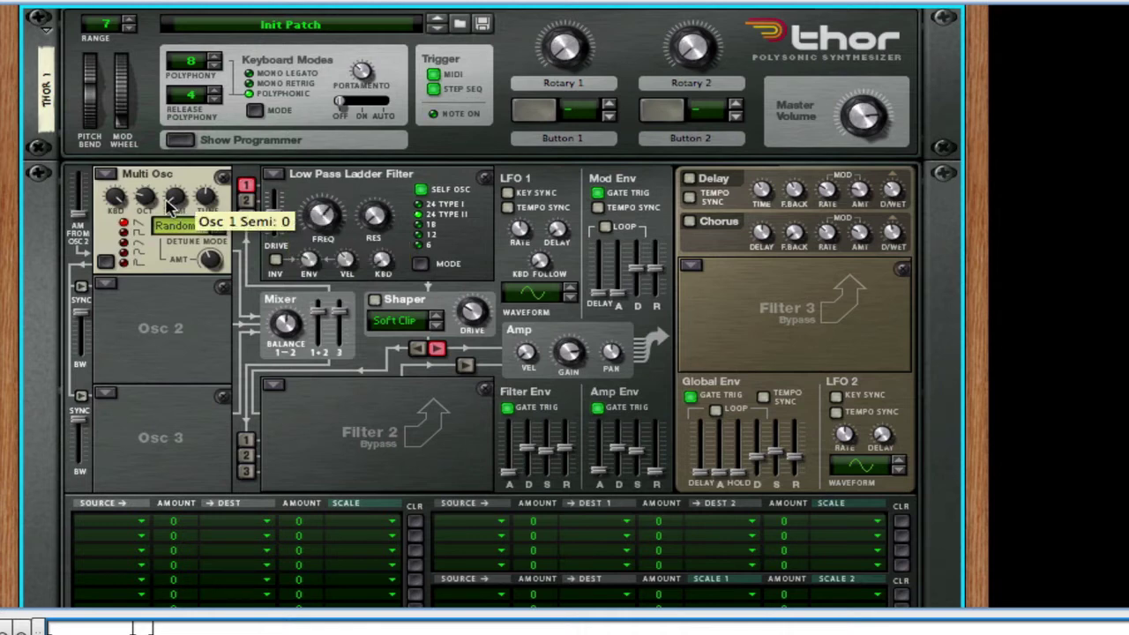
- Switch Osc 1 to the Multi Oscillator with Random 1 detune mode and bring its detune amount down to 22
{"action": "left_click_drag", "start_coordinate": [147, 197], "coordinate": [132, 131]}
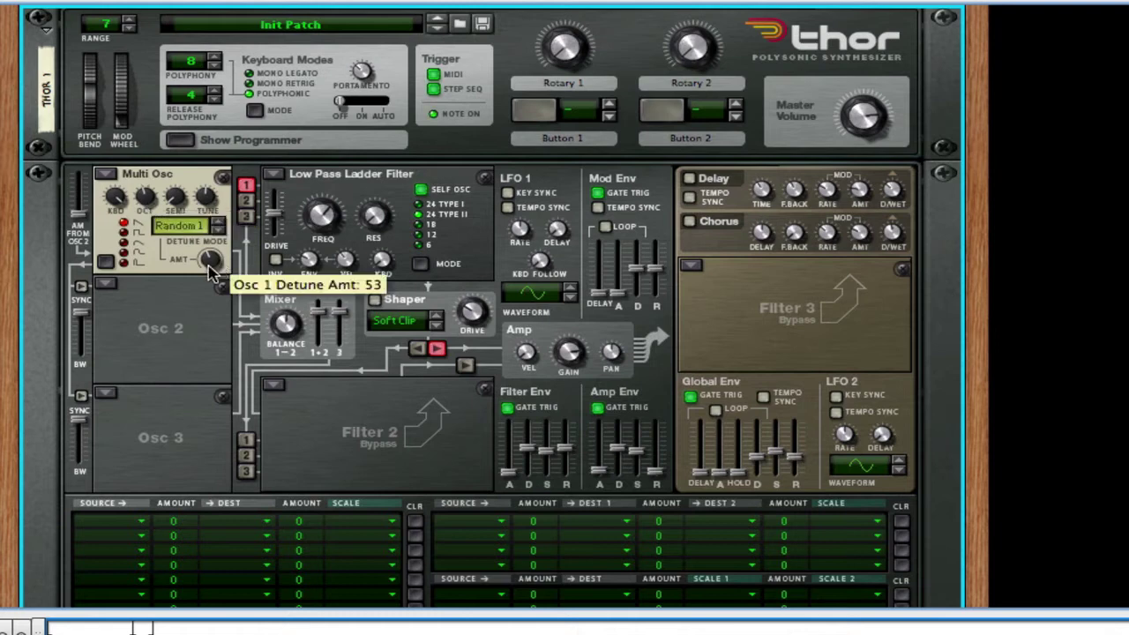
{"action": "left_click_drag", "start_coordinate": [212, 271], "coordinate": [212, 326]}
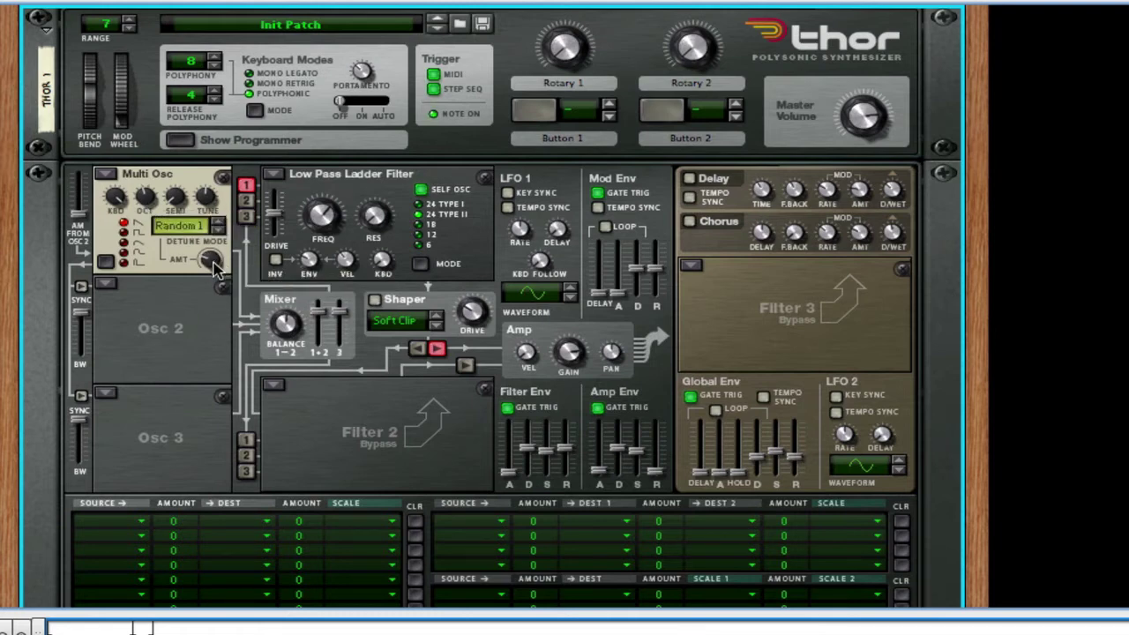
{"action": "left_click_drag", "start_coordinate": [212, 269], "coordinate": [199, 308]}
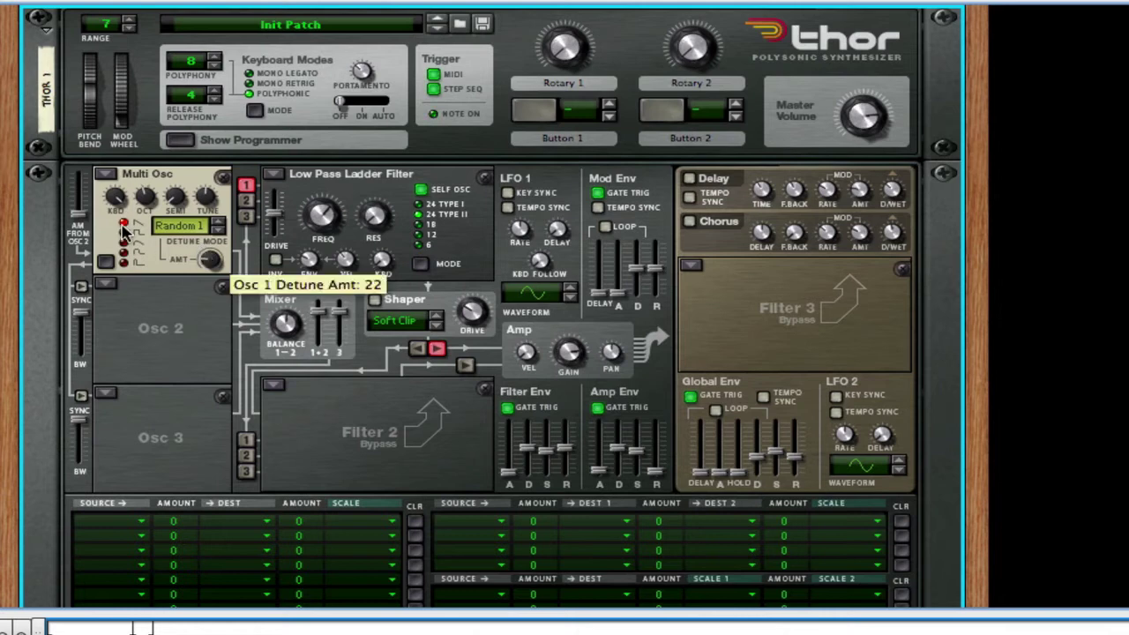
- Switch Osc 1 to the Noise type and sweep the Low Pass Ladder Filter's frequency
{"action": "left_click", "coordinate": [105, 174]}
{"action": "left_click", "coordinate": [177, 194]}
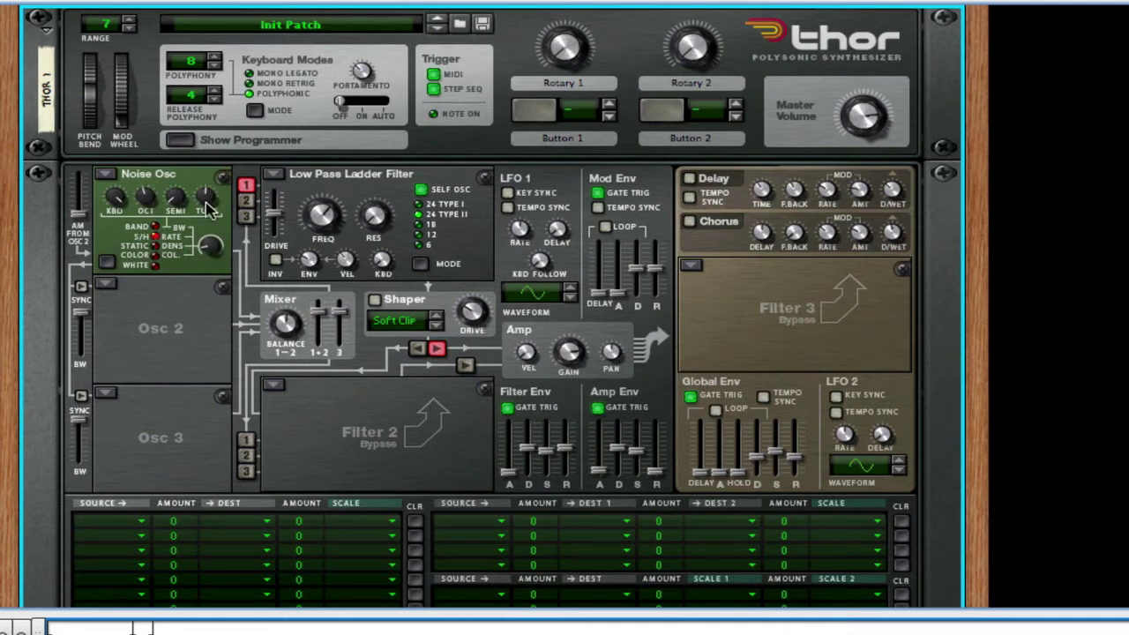
{"action": "left_click_drag", "start_coordinate": [322, 215], "coordinate": [353, 392]}
- Set the three oscillators to Analog, Wavetable and Noise and route all of them into the first filter, with the Delay off
{"action": "left_click", "coordinate": [691, 179]}
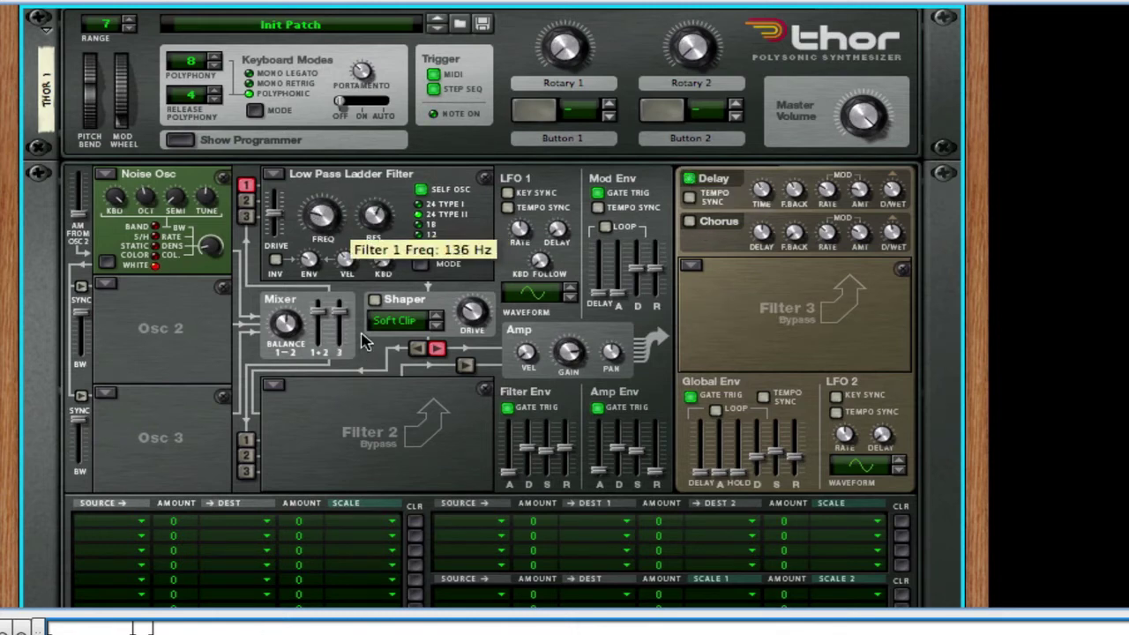
{"action": "left_click_drag", "start_coordinate": [367, 342], "coordinate": [322, 363]}
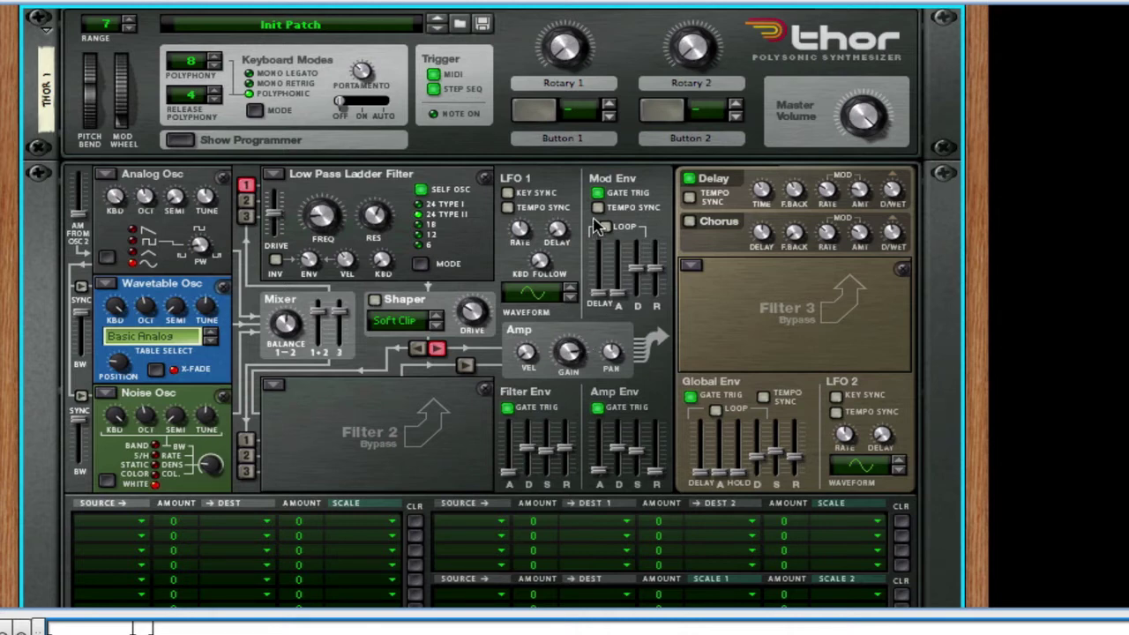
{"action": "left_click", "coordinate": [690, 178]}
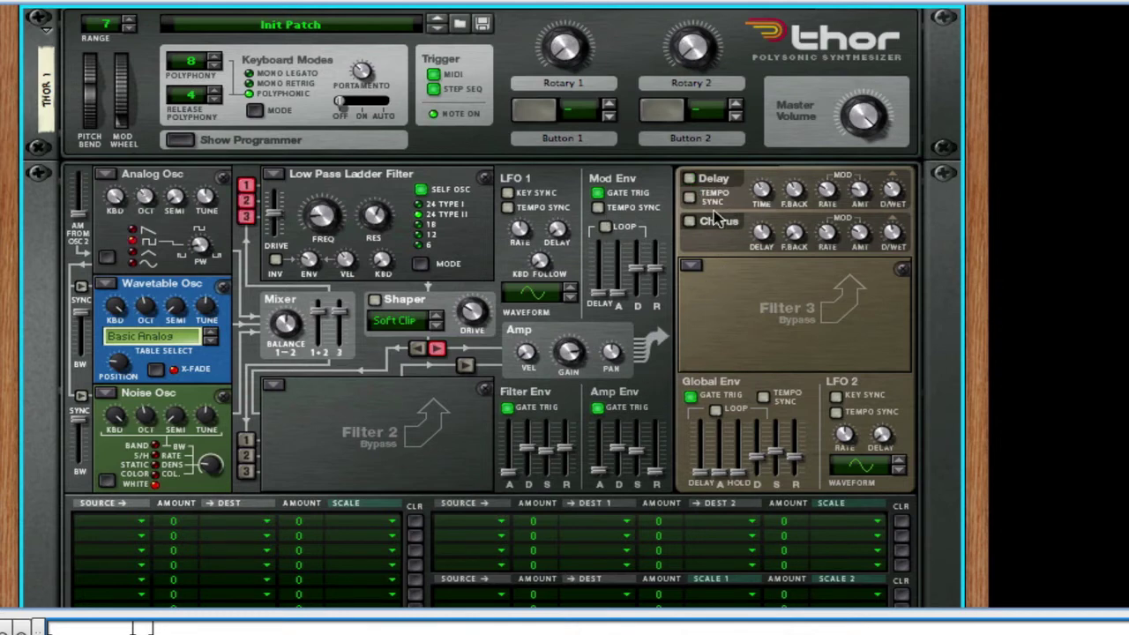
- Turn on sync for Osc 2 and set its wavetable to Ramp Harmonics
{"action": "left_click", "coordinate": [81, 286]}
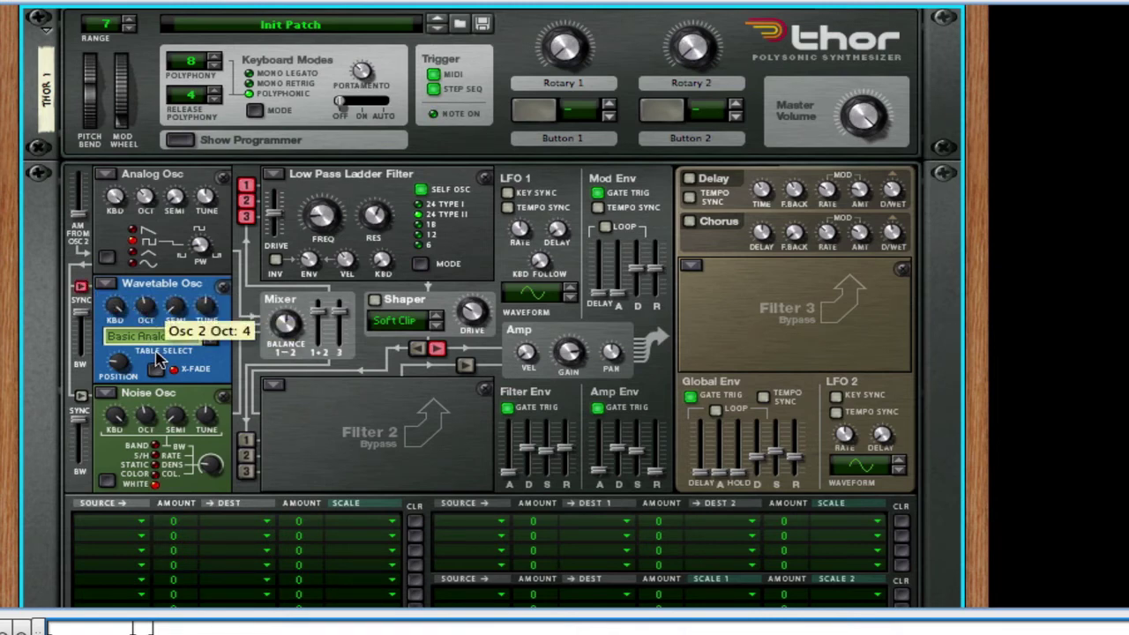
{"action": "left_click", "coordinate": [211, 340]}
{"action": "left_click", "coordinate": [211, 339]}
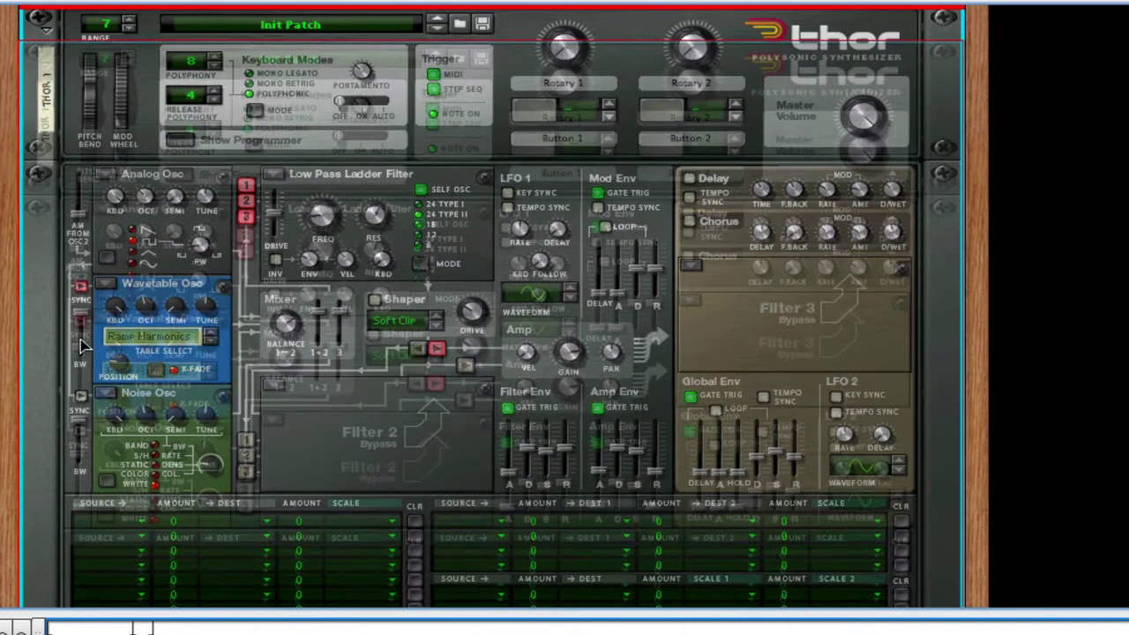
- Adjust Osc 2's sync bandwidth and the AM from Osc 2 amount, and select the 16th Harmonics wavetable
{"action": "mouse_move", "coordinate": [80, 315]}
{"action": "left_mouse_down"}
{"action": "mouse_move", "coordinate": [81, 371]}
{"action": "mouse_move", "coordinate": [85, 319]}
{"action": "left_mouse_up"}
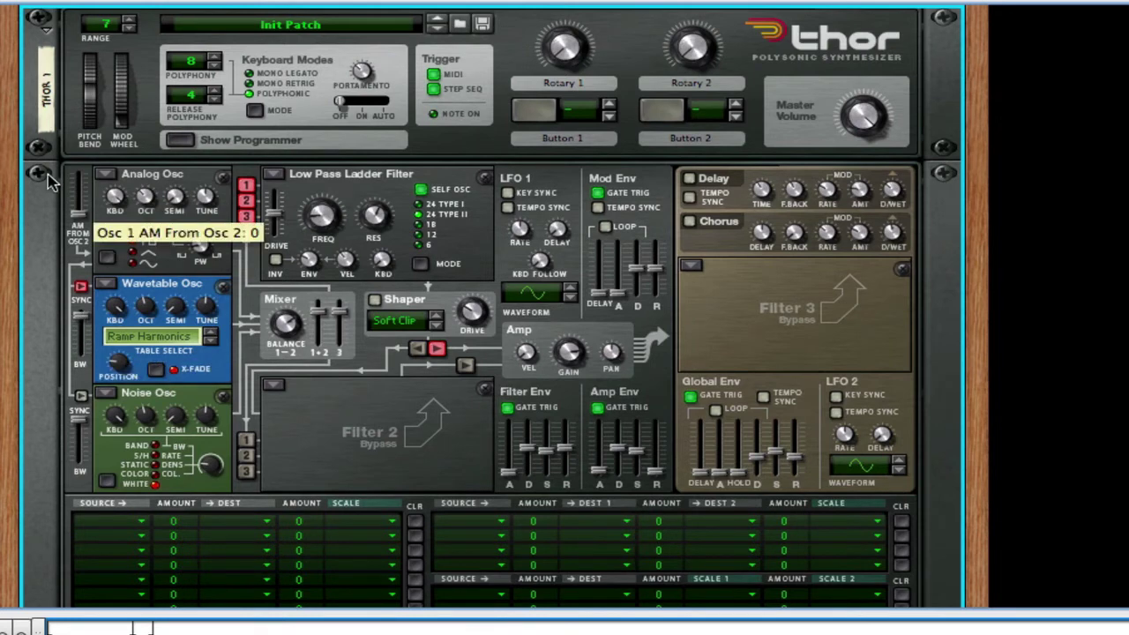
{"action": "mouse_move", "coordinate": [78, 215]}
{"action": "left_mouse_down"}
{"action": "mouse_move", "coordinate": [78, 184]}
{"action": "mouse_move", "coordinate": [78, 205]}
{"action": "left_mouse_up"}
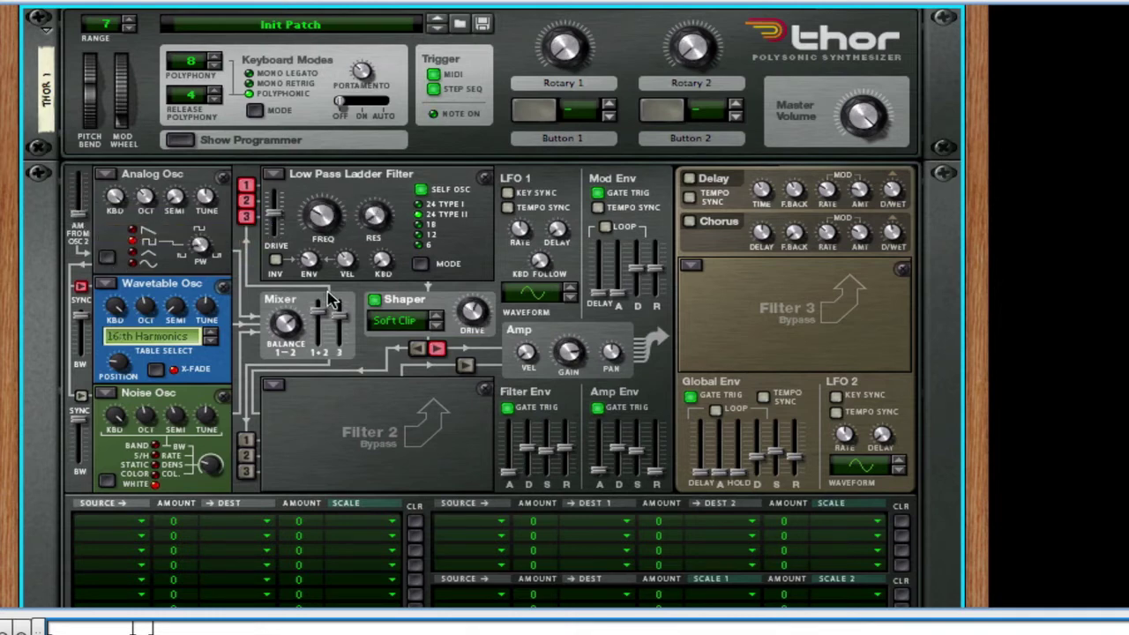
- Sweep the mixer balance between Osc 1 and Osc 2 in both directions and centre it at 64
{"action": "left_click_drag", "start_coordinate": [285, 328], "coordinate": [308, 557]}
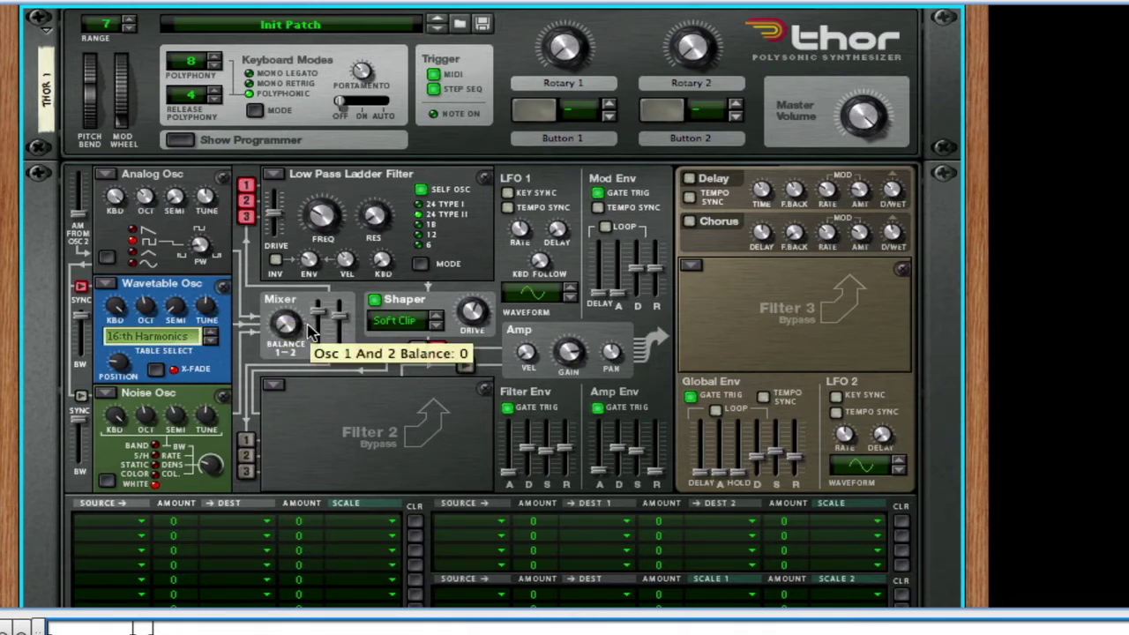
{"action": "left_click_drag", "start_coordinate": [285, 327], "coordinate": [288, 221]}
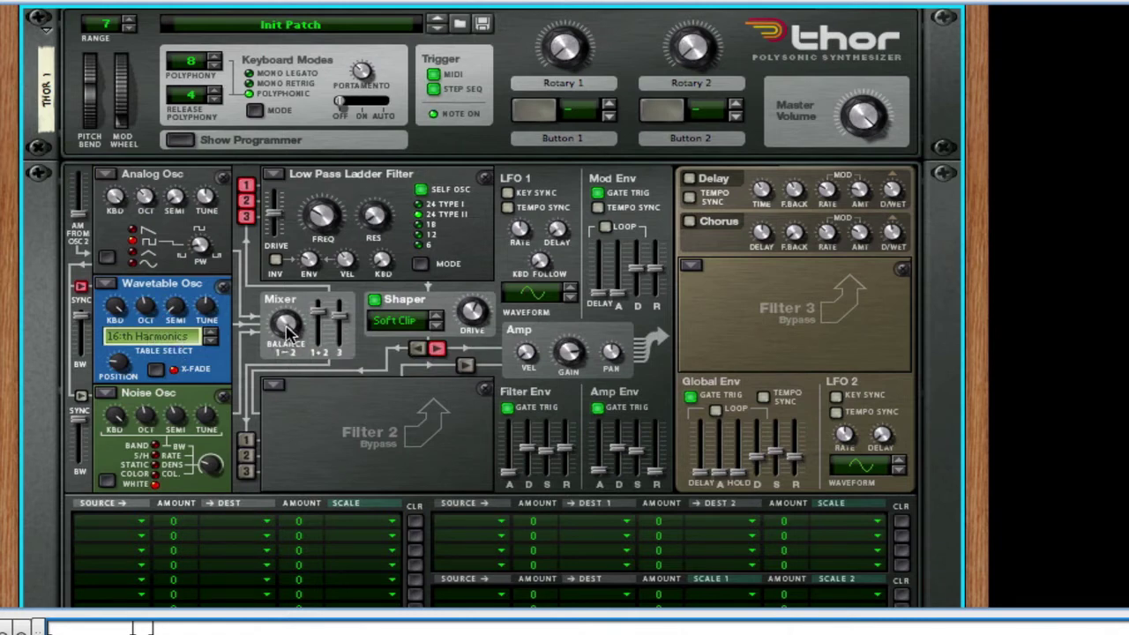
{"action": "left_click_drag", "start_coordinate": [286, 326], "coordinate": [299, 475]}
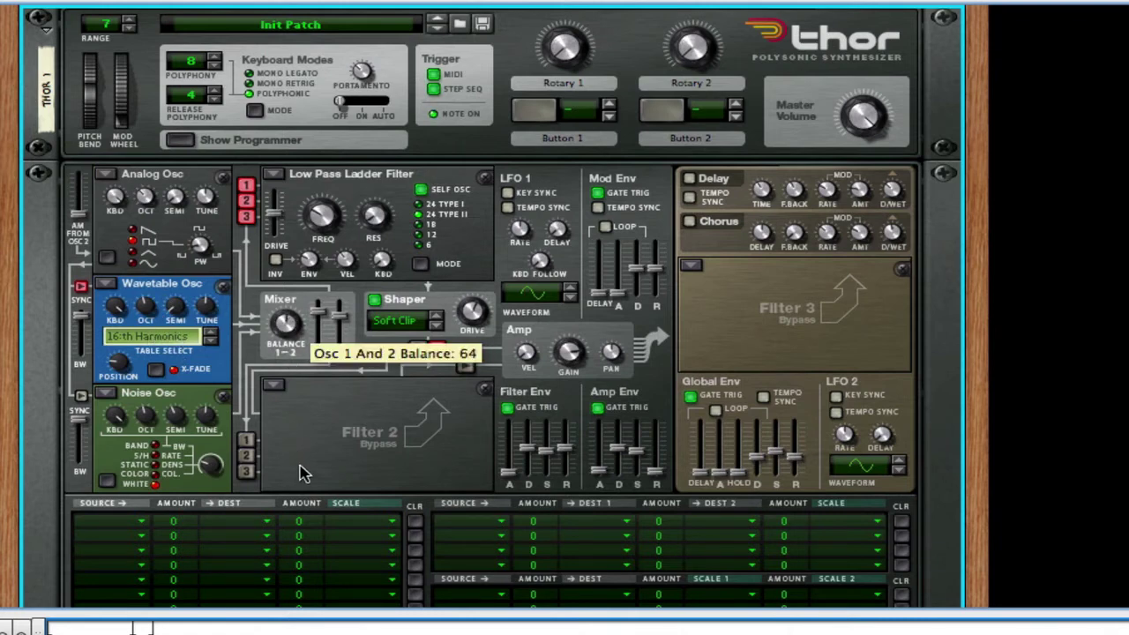
- Raise the mixer's Osc 3 level to 0.0 dB and vary the combined Osc 1+2 level
{"action": "left_click_drag", "start_coordinate": [288, 333], "coordinate": [340, 294]}
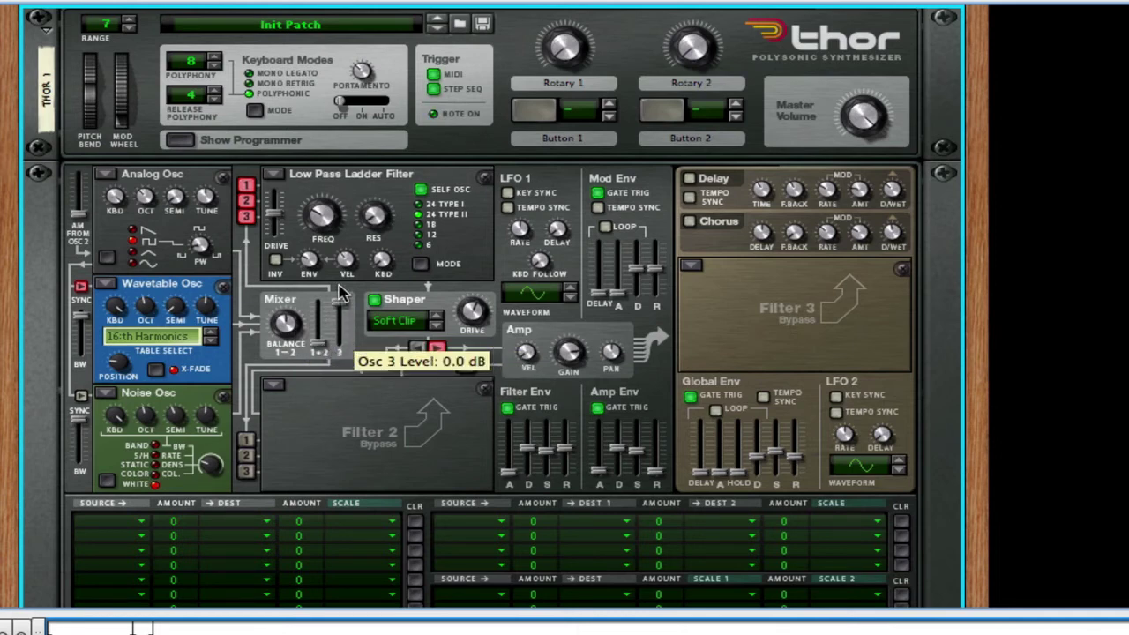
{"action": "left_click_drag", "start_coordinate": [323, 353], "coordinate": [329, 325]}
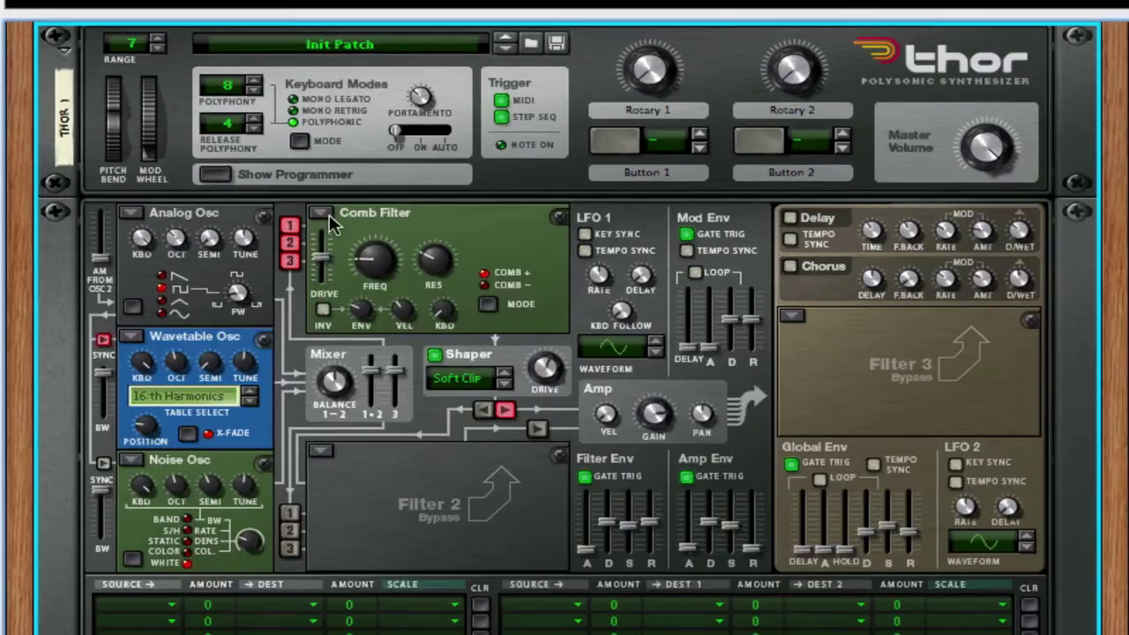
- Try the Low Pass Ladder, State Variable and Comb types in Filter 1, varying the ladder filter's frequency
{"action": "left_click", "coordinate": [275, 173]}
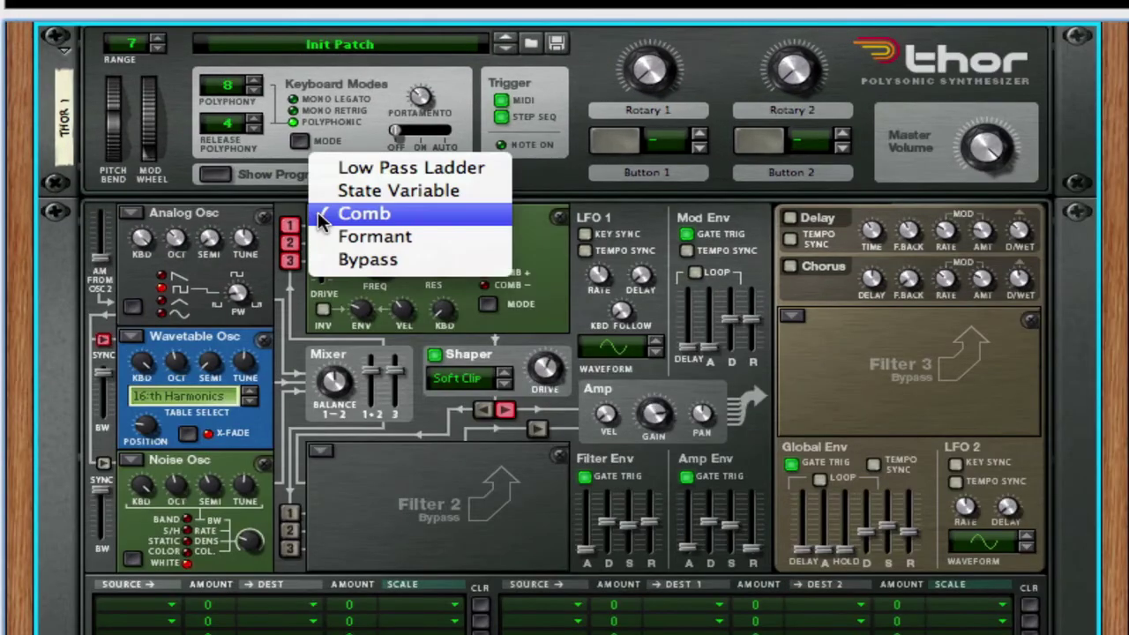
{"action": "left_click", "coordinate": [331, 168]}
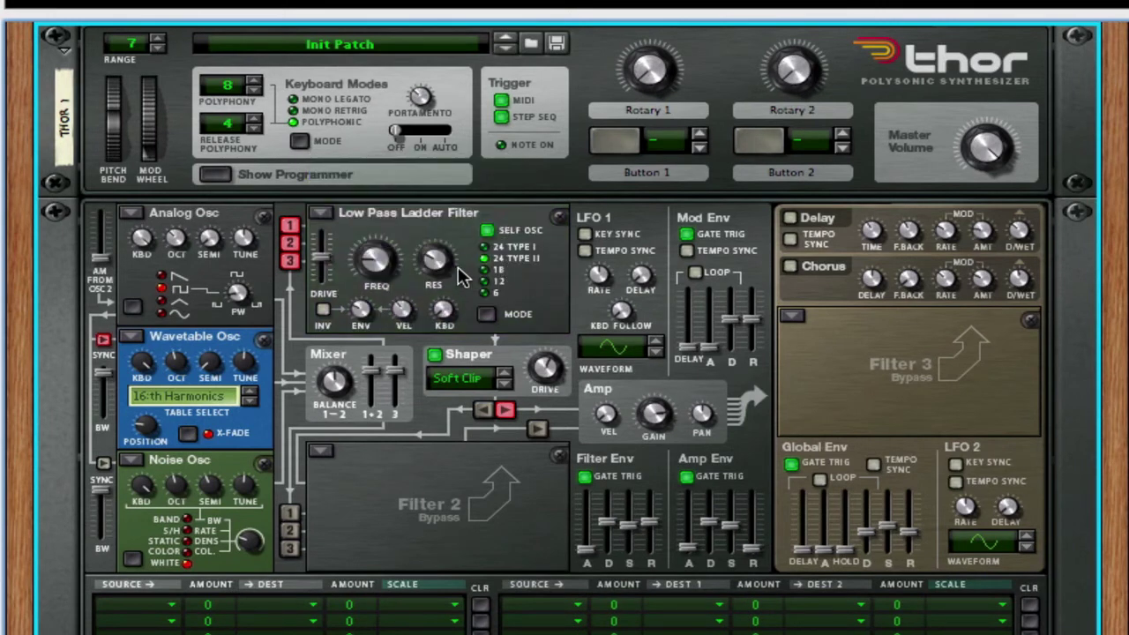
{"action": "left_click_drag", "start_coordinate": [375, 260], "coordinate": [347, 255]}
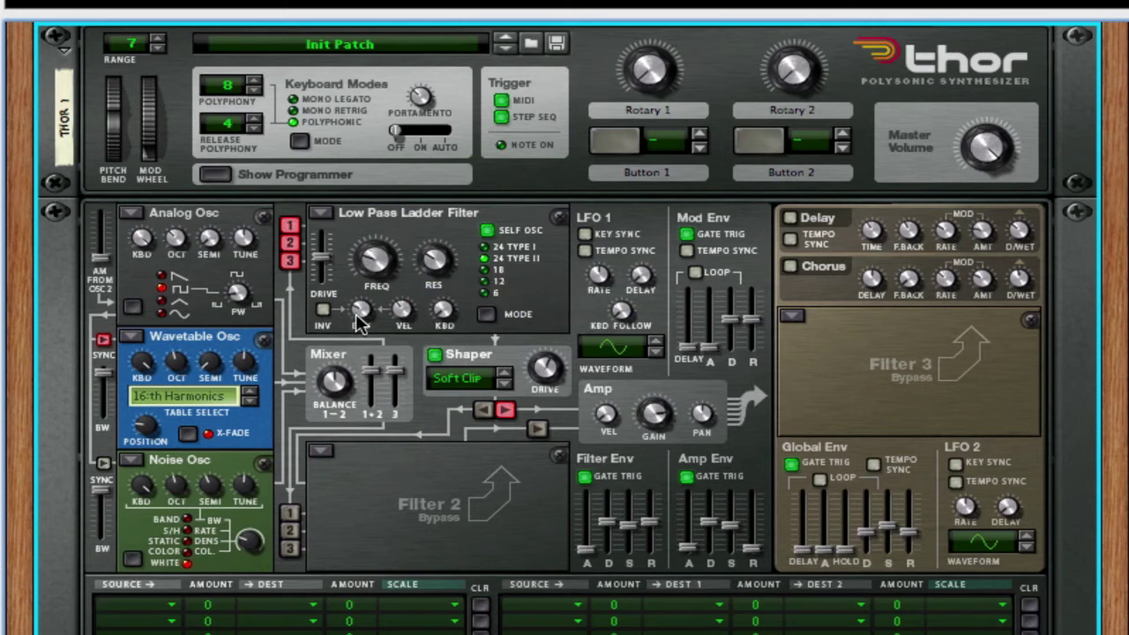
{"action": "left_click", "coordinate": [320, 213]}
{"action": "left_click", "coordinate": [401, 235]}
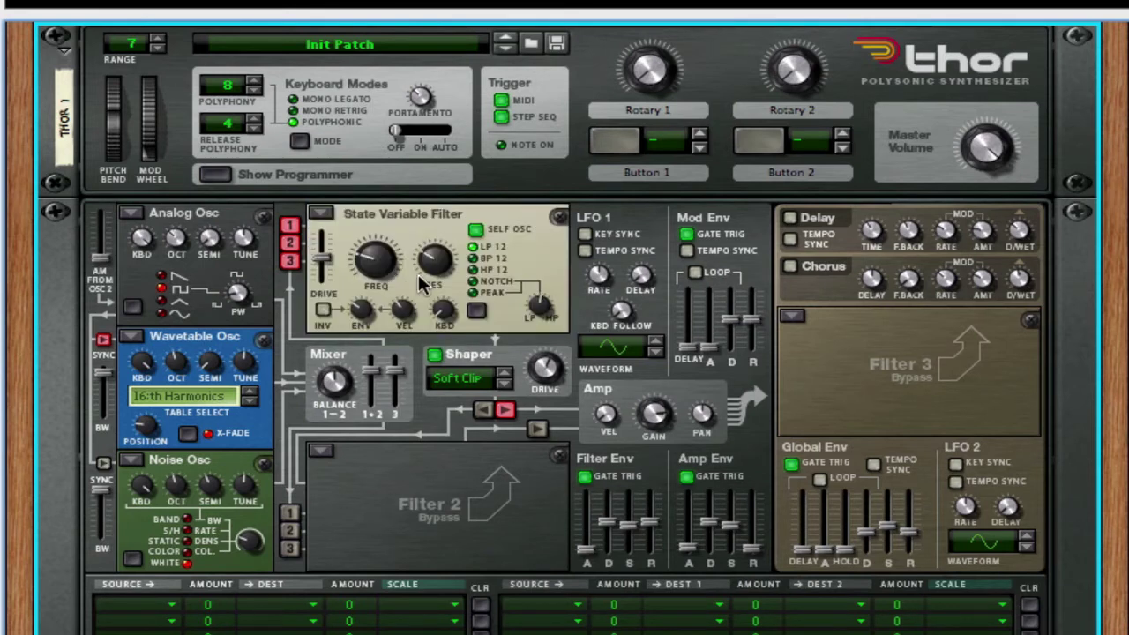
{"action": "left_click", "coordinate": [321, 212]}
{"action": "left_click", "coordinate": [330, 244]}
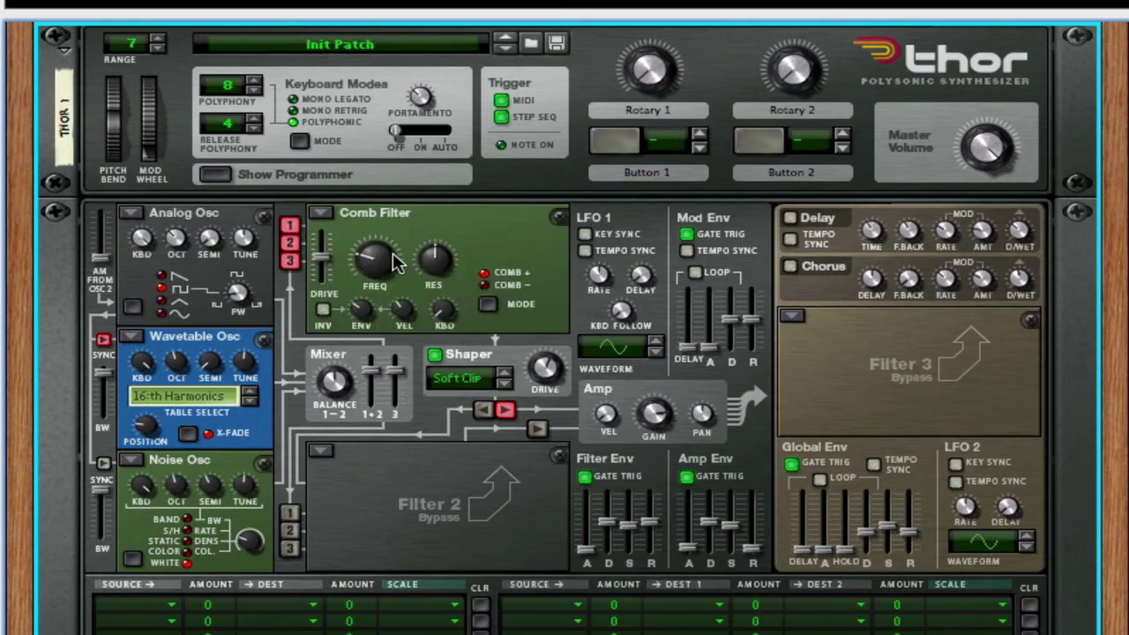
- Load the Formant type in Filter 1, move its X/Y point, and switch the filter to State Variable
{"action": "left_click", "coordinate": [327, 216]}
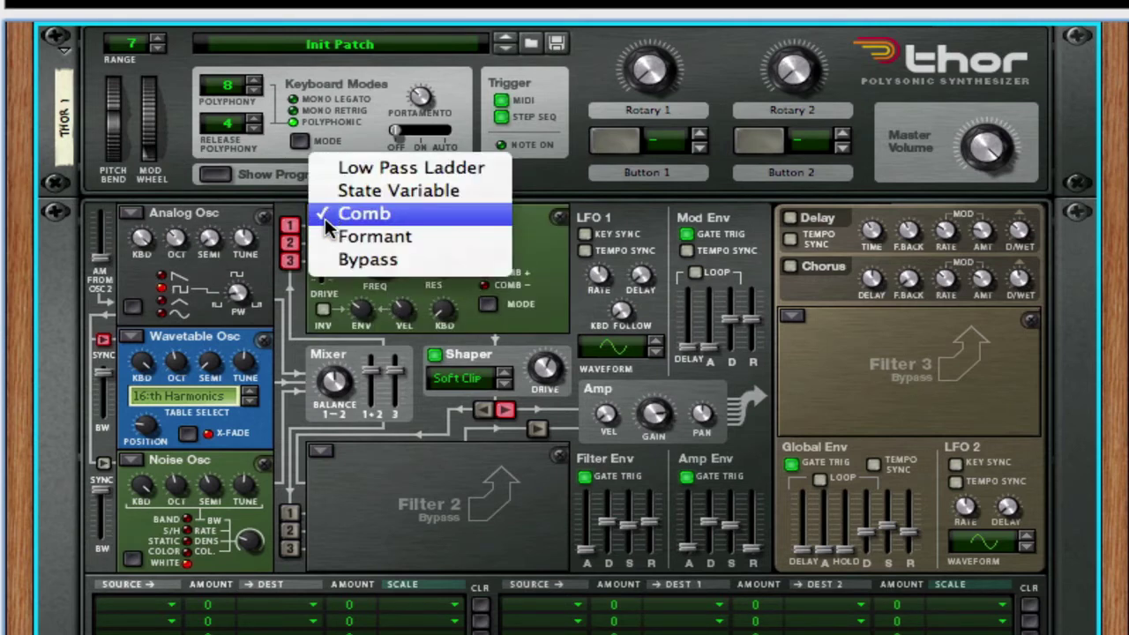
{"action": "left_click", "coordinate": [333, 237]}
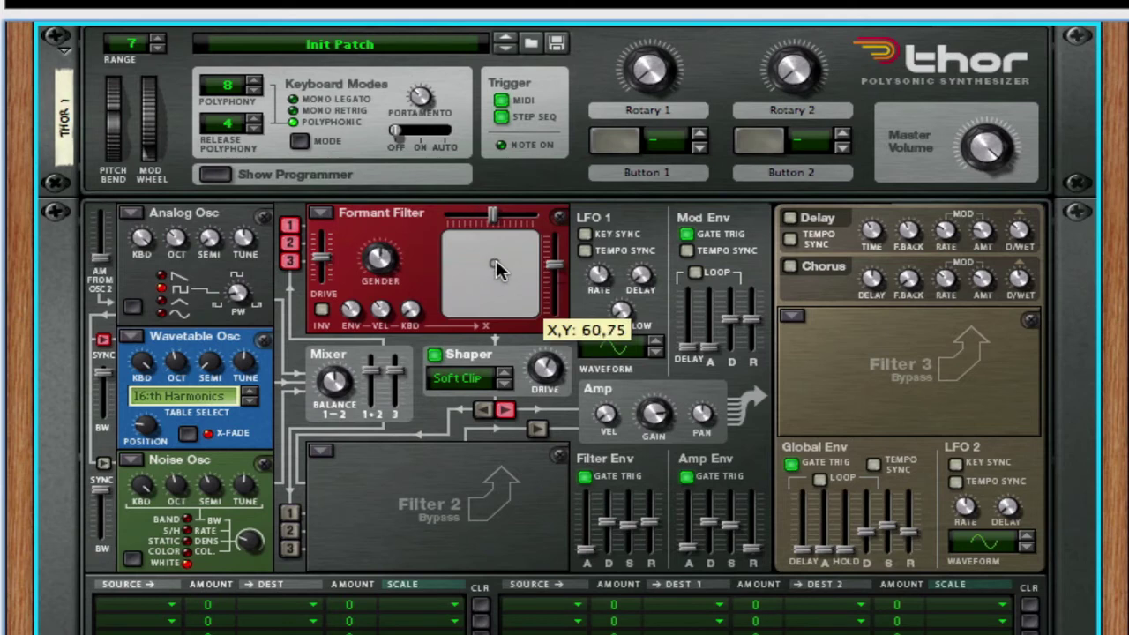
{"action": "mouse_move", "coordinate": [497, 269]}
{"action": "left_mouse_down"}
{"action": "mouse_move", "coordinate": [517, 279]}
{"action": "mouse_move", "coordinate": [522, 302]}
{"action": "mouse_move", "coordinate": [451, 252]}
{"action": "mouse_move", "coordinate": [509, 268]}
{"action": "mouse_move", "coordinate": [467, 284]}
{"action": "left_mouse_up"}
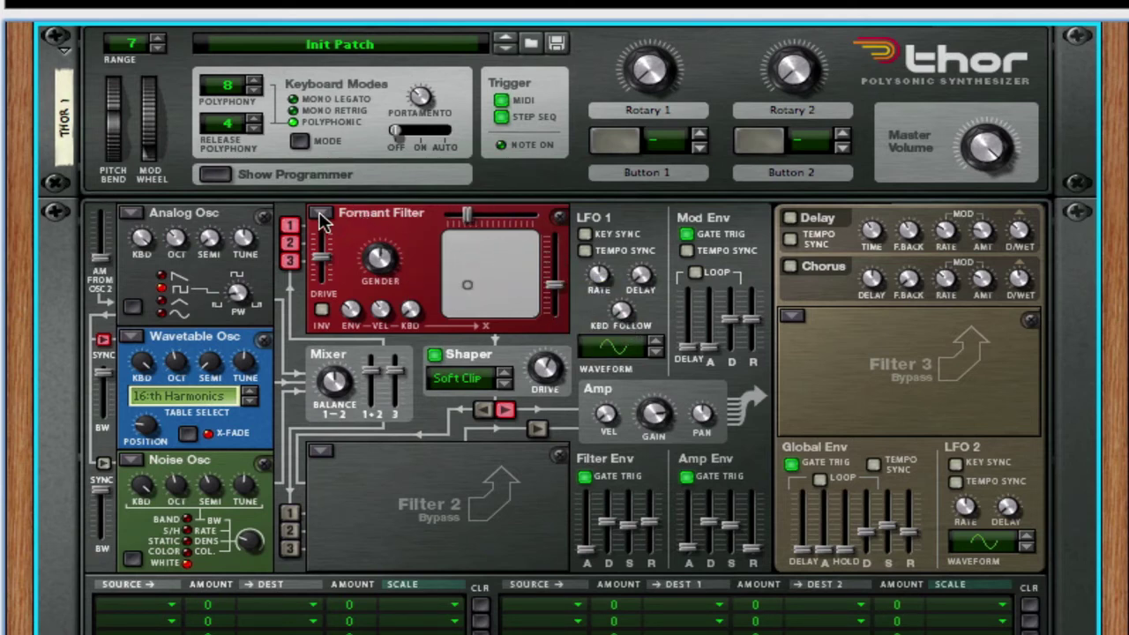
{"action": "left_click", "coordinate": [323, 222]}
{"action": "left_click", "coordinate": [379, 169]}
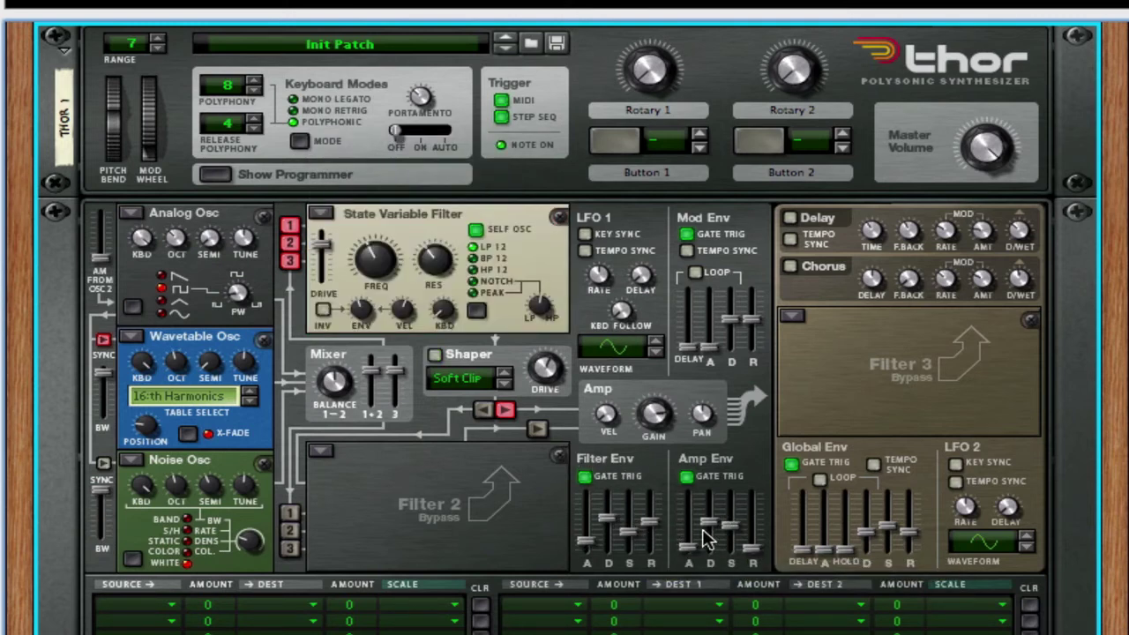
- Reshape the filter envelope with a longer attack and shorter decay, and lower the mixer's Osc 3 level
{"action": "mouse_move", "coordinate": [706, 540]}
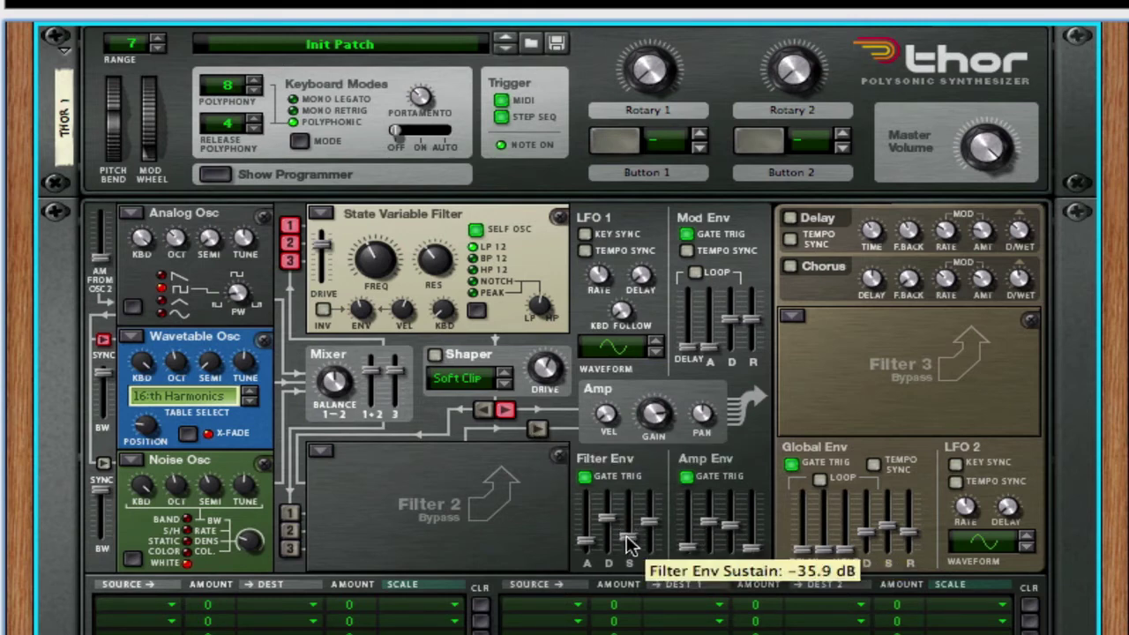
{"action": "mouse_move", "coordinate": [611, 534]}
{"action": "left_click_drag", "start_coordinate": [608, 519], "coordinate": [586, 536]}
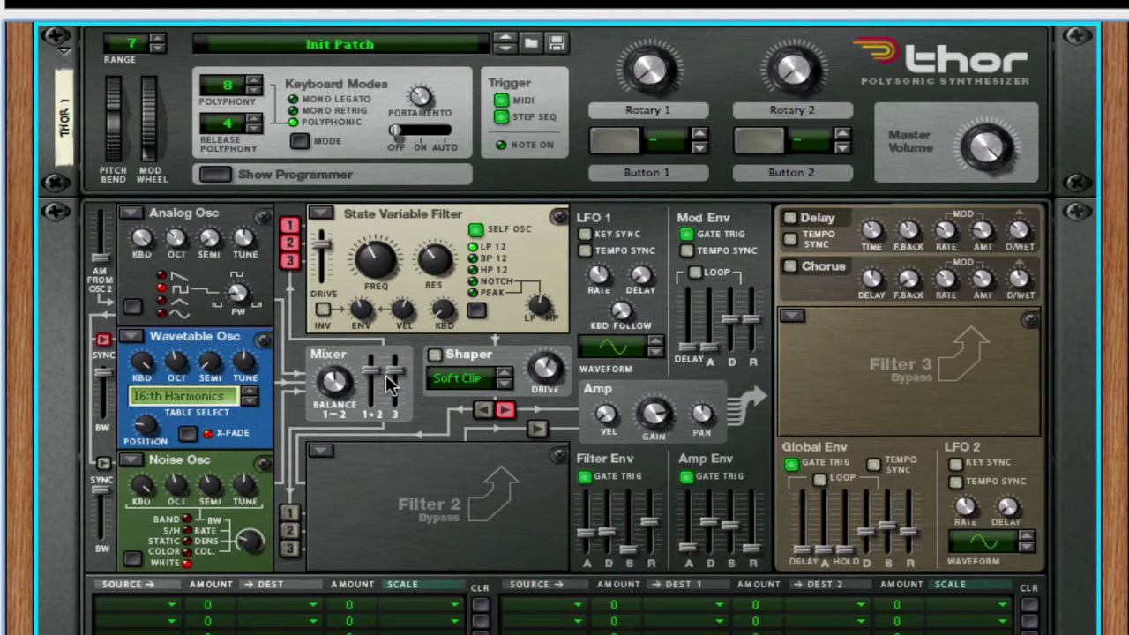
{"action": "mouse_move", "coordinate": [397, 390]}
{"action": "left_click_drag", "start_coordinate": [394, 383], "coordinate": [398, 397]}
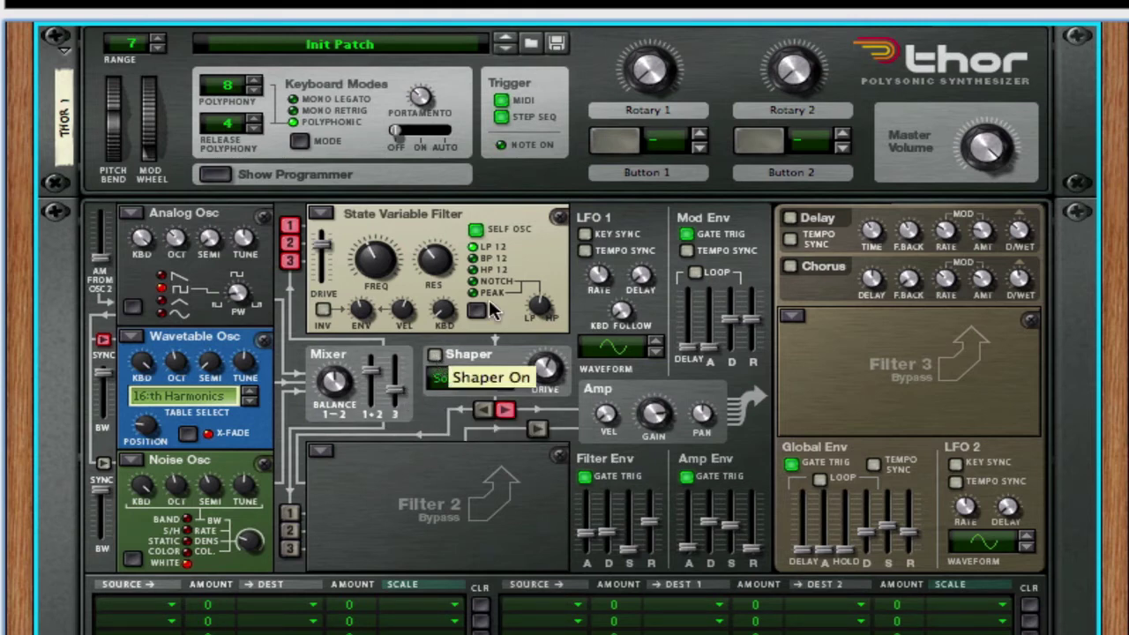
- Turn on the Shaper in Hard Clip mode and vary its drive and the mixer's Osc 1+2 level
{"action": "left_click", "coordinate": [434, 358]}
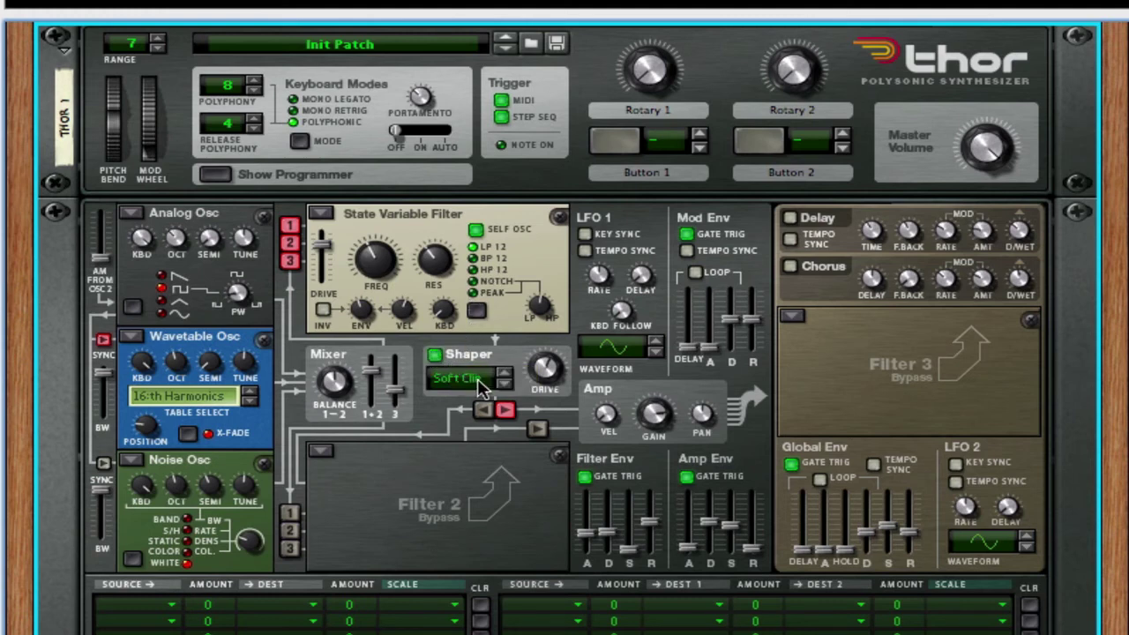
{"action": "left_click", "coordinate": [503, 385]}
{"action": "left_click_drag", "start_coordinate": [531, 369], "coordinate": [552, 429]}
{"action": "left_click", "coordinate": [504, 384]}
{"action": "left_click_drag", "start_coordinate": [372, 371], "coordinate": [371, 384]}
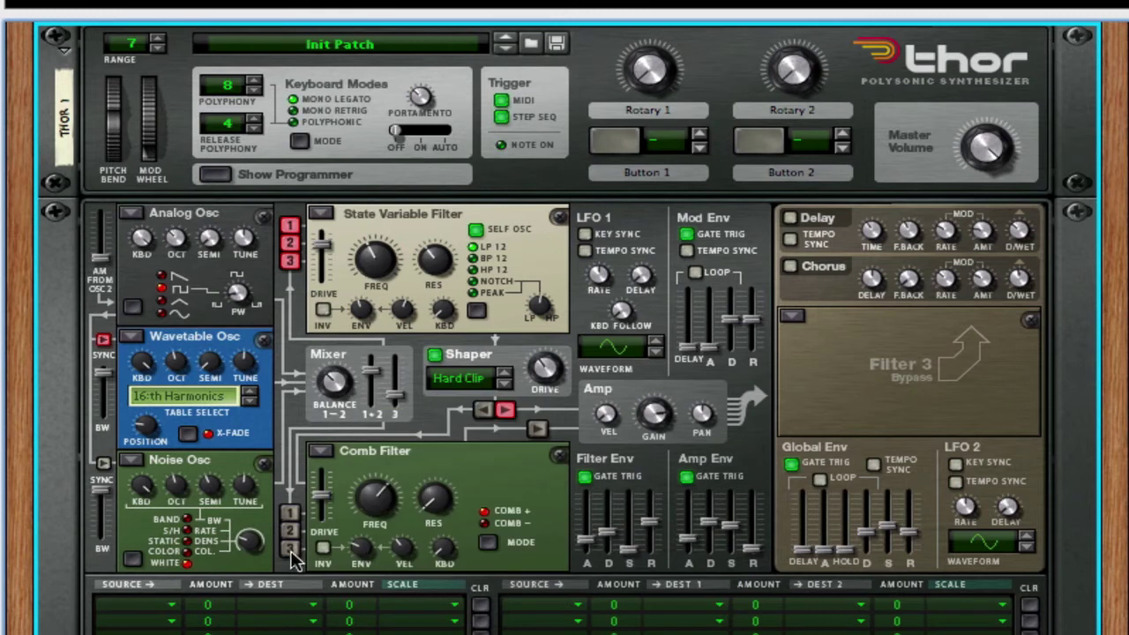
- Route Osc 3 into the Comb filter in Filter 2, and adjust the Osc 3 level and the Amp's gain and velocity
{"action": "left_click", "coordinate": [290, 550]}
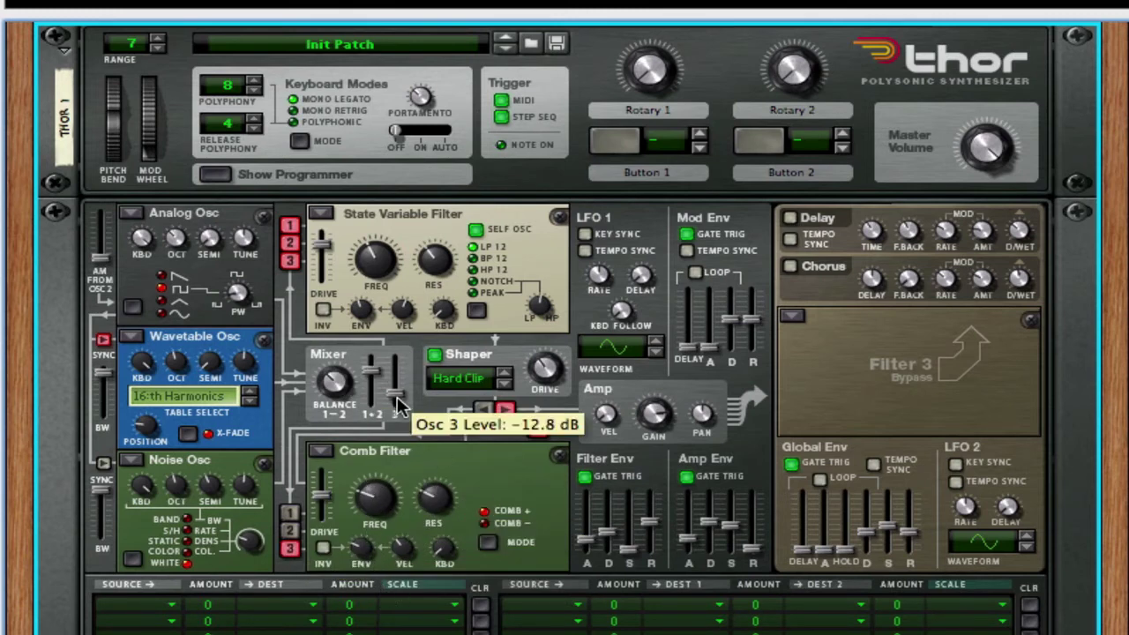
{"action": "left_click_drag", "start_coordinate": [398, 404], "coordinate": [399, 397]}
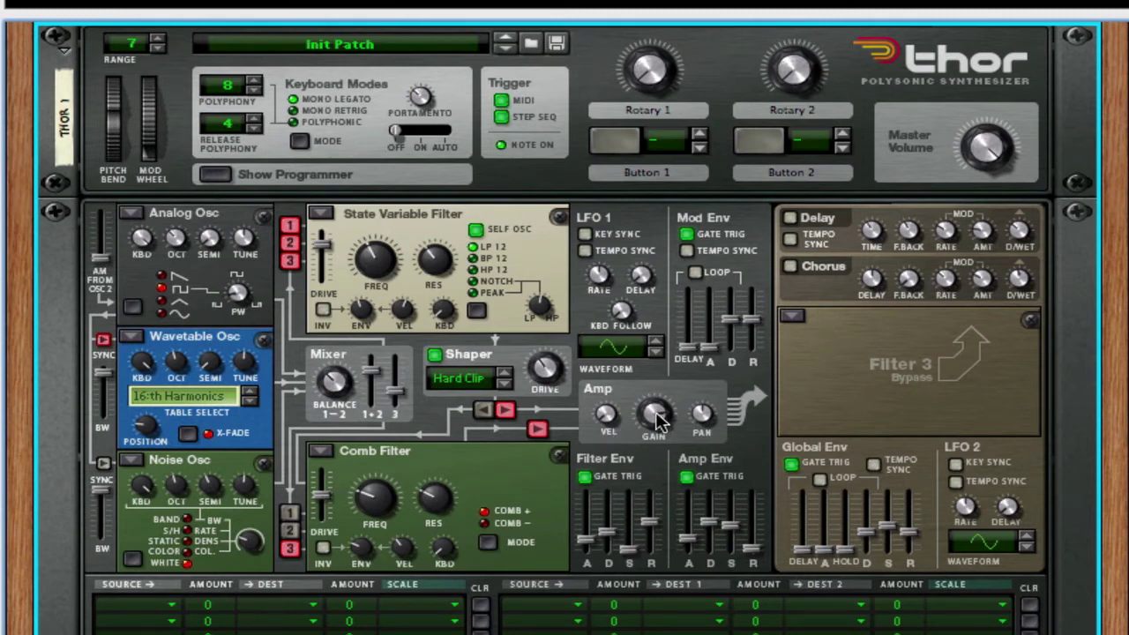
{"action": "left_click_drag", "start_coordinate": [659, 422], "coordinate": [668, 449]}
{"action": "left_click_drag", "start_coordinate": [610, 418], "coordinate": [561, 171]}
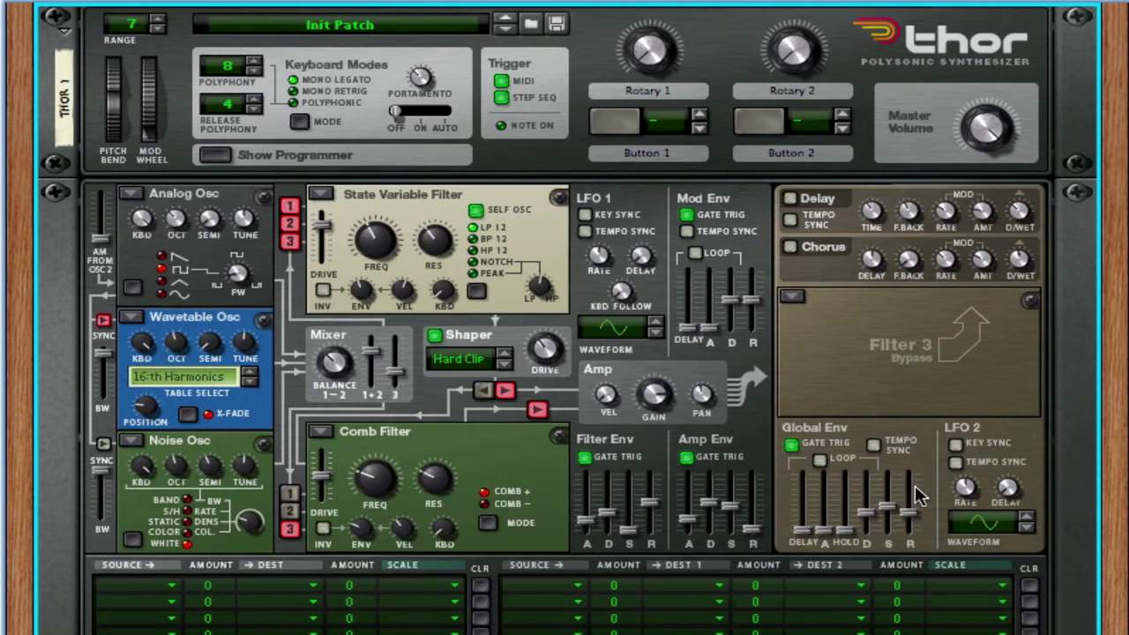
- Try the delay with tempo sync and a varied modulation rate, and replace it with the chorus
{"action": "left_click", "coordinate": [791, 198]}
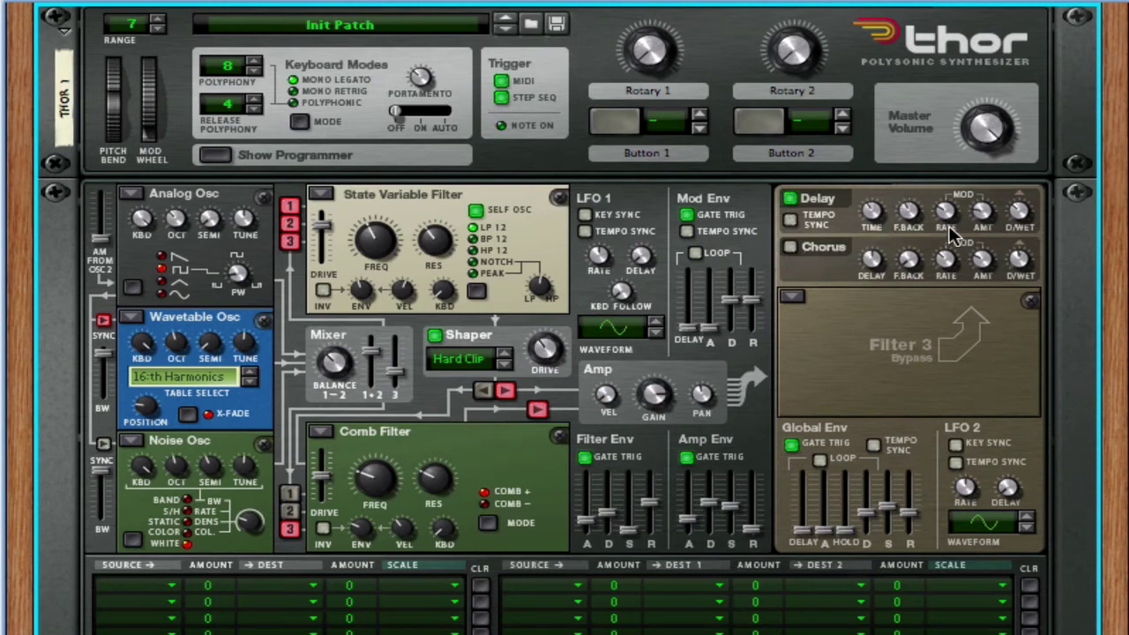
{"action": "left_click", "coordinate": [791, 220]}
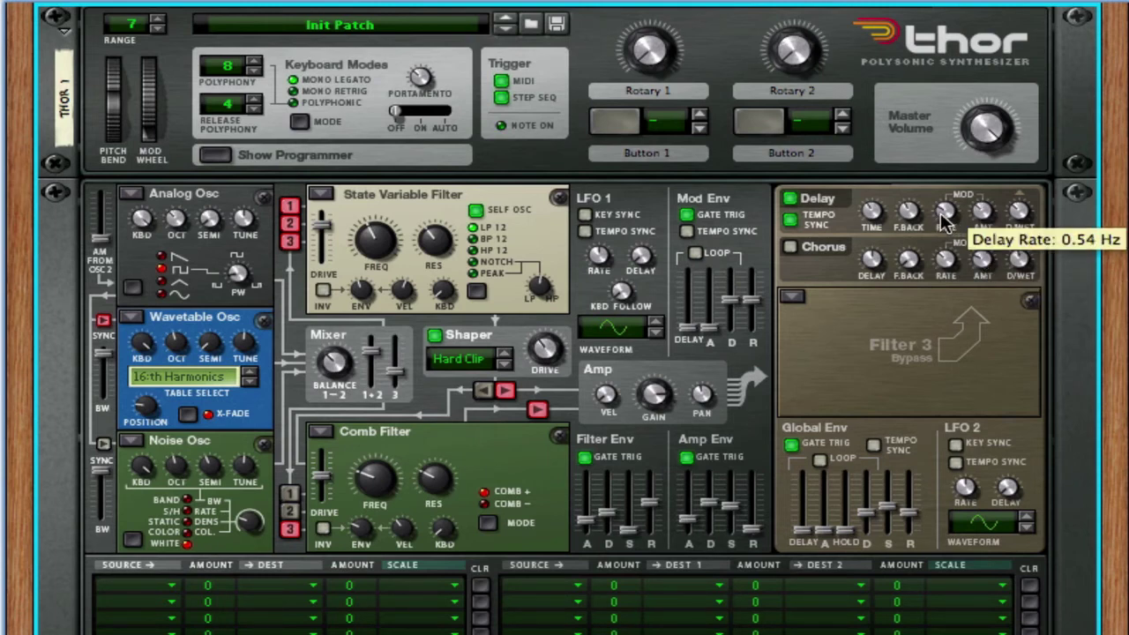
{"action": "left_click_drag", "start_coordinate": [945, 220], "coordinate": [945, 210]}
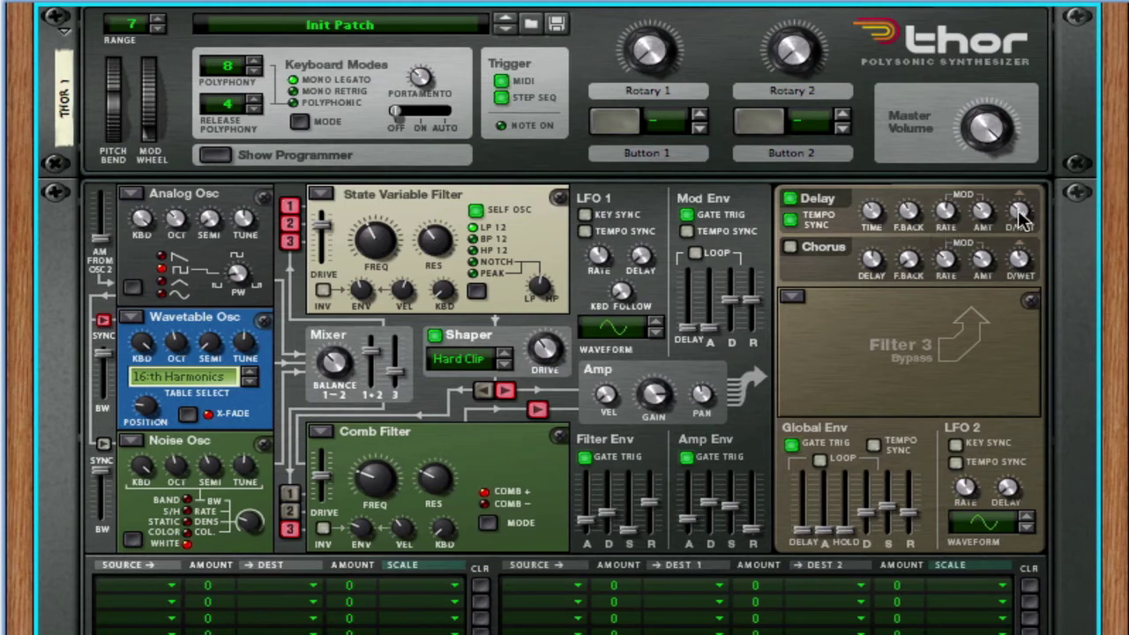
{"action": "left_click", "coordinate": [790, 198]}
{"action": "left_click", "coordinate": [792, 248]}
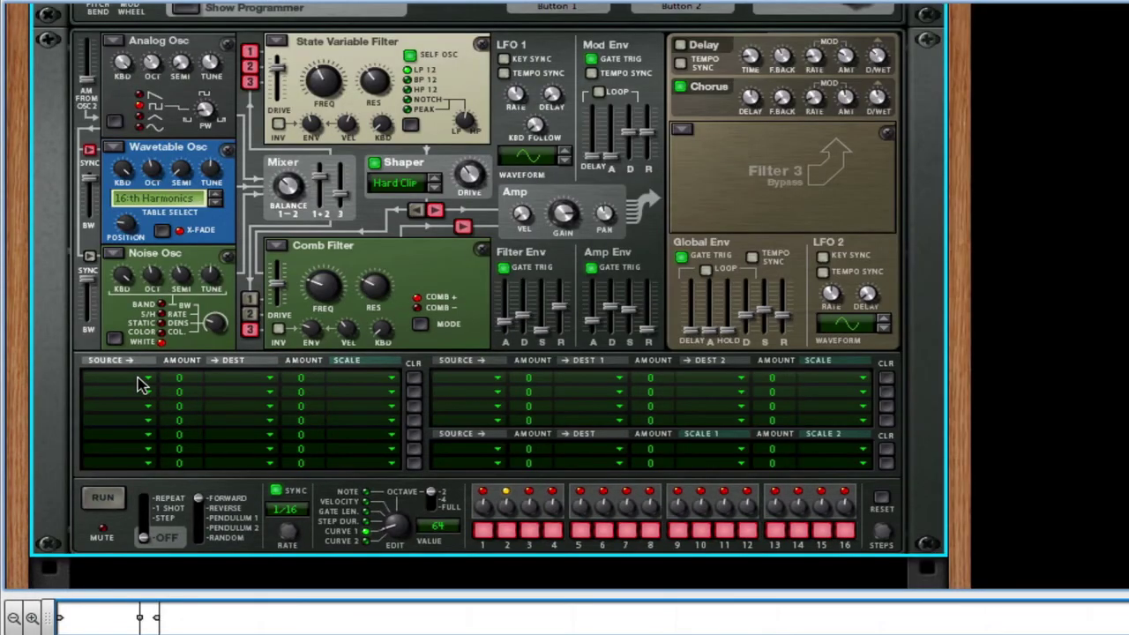
- Route LFO 1 to Amp Gain in the first modulation row with an amount of 100 and a scale amount of 100
{"action": "left_click", "coordinate": [141, 381]}
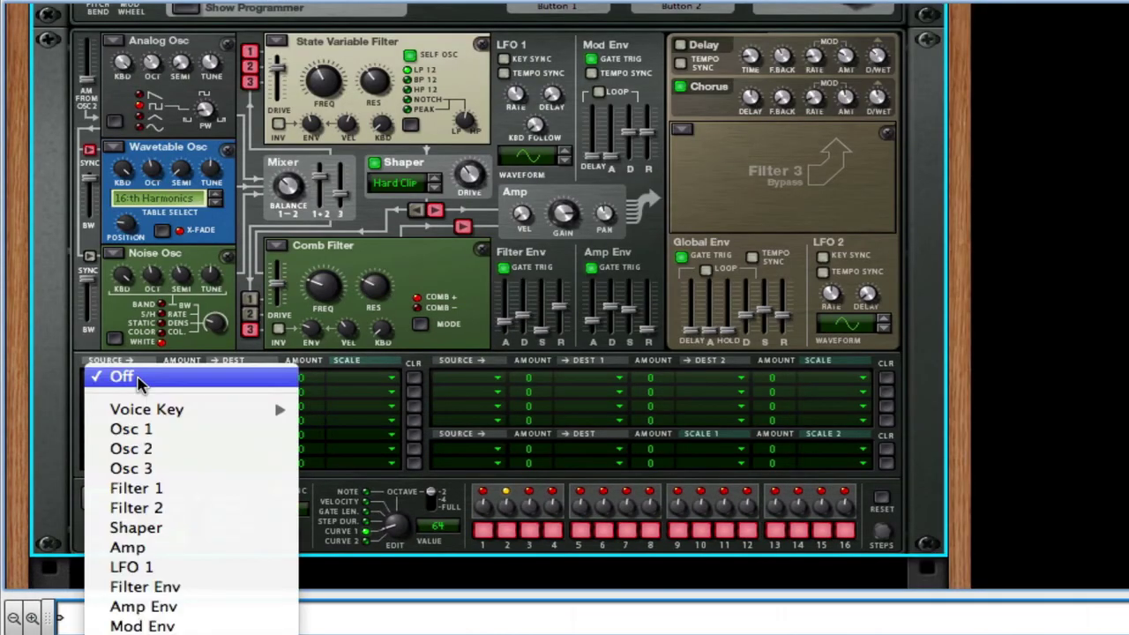
{"action": "left_click", "coordinate": [155, 570]}
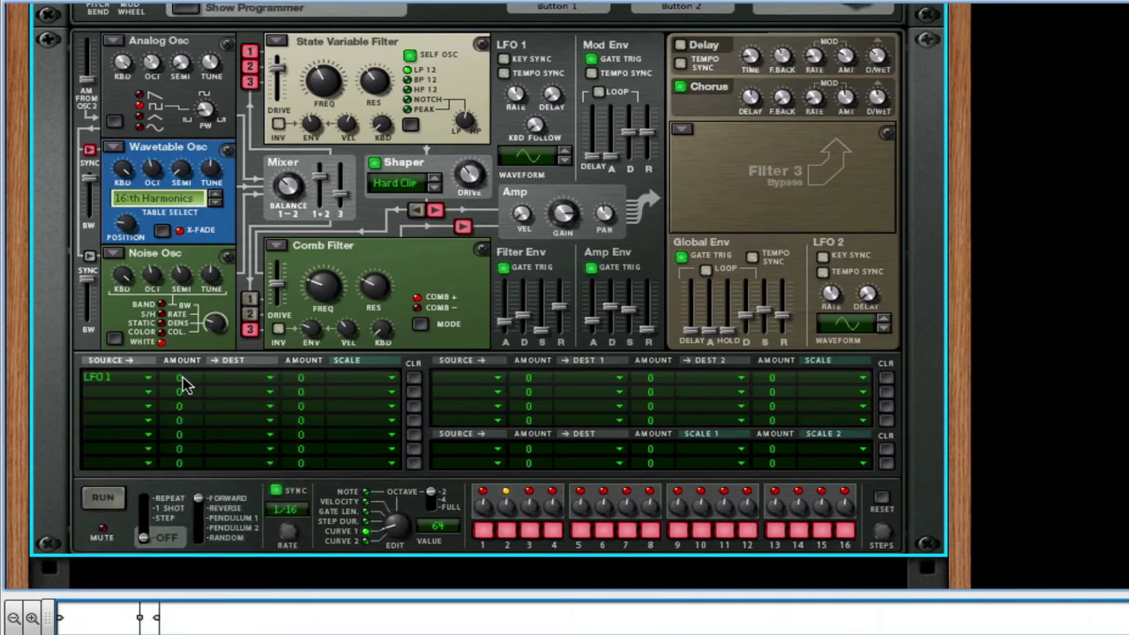
{"action": "left_click_drag", "start_coordinate": [180, 381], "coordinate": [191, 201]}
{"action": "left_click", "coordinate": [251, 378]}
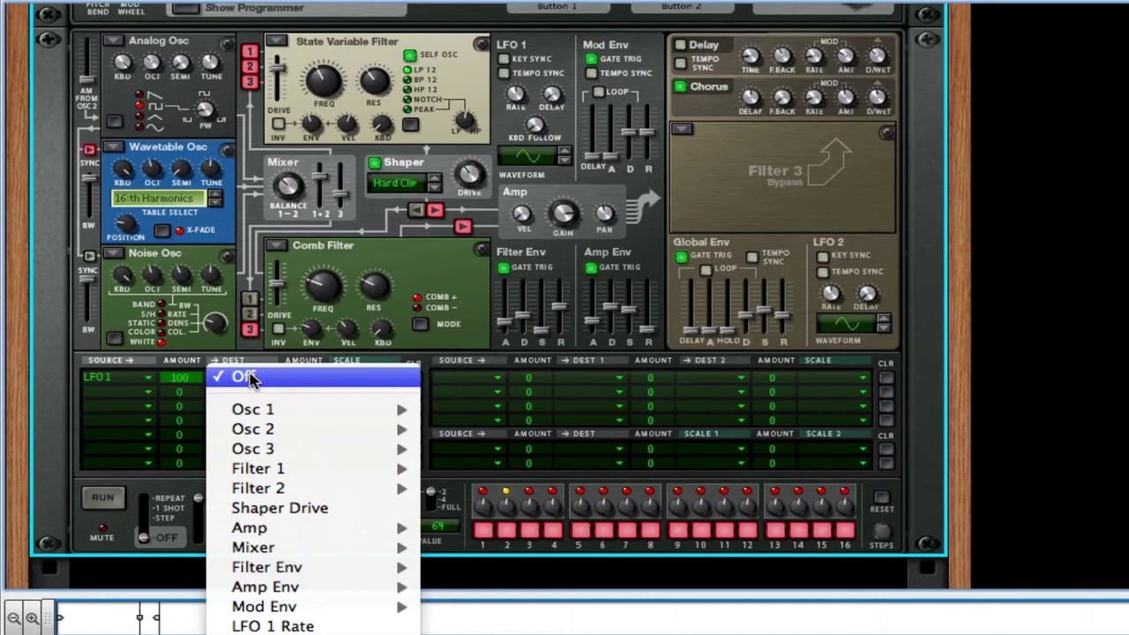
{"action": "mouse_move", "coordinate": [287, 534]}
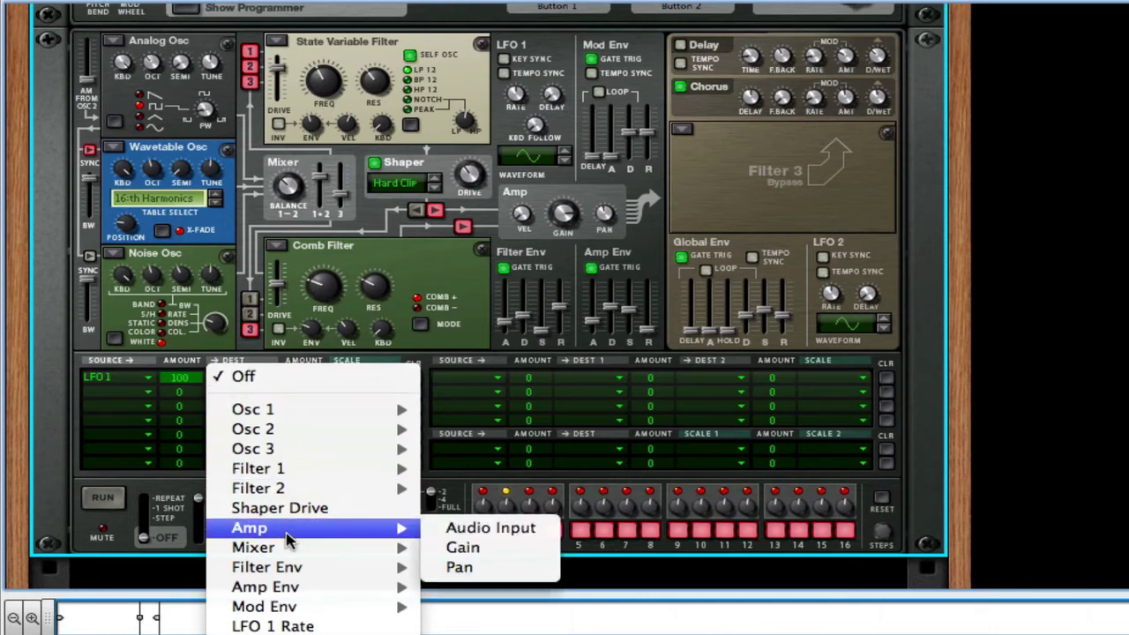
{"action": "left_click", "coordinate": [459, 549]}
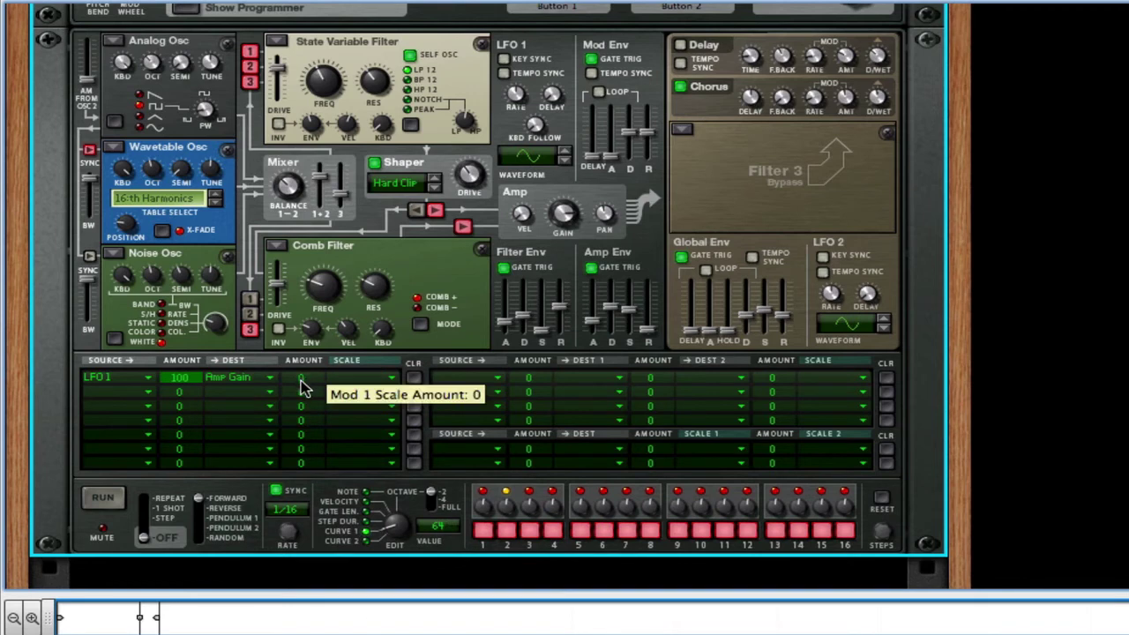
{"action": "left_click_drag", "start_coordinate": [301, 389], "coordinate": [300, 335]}
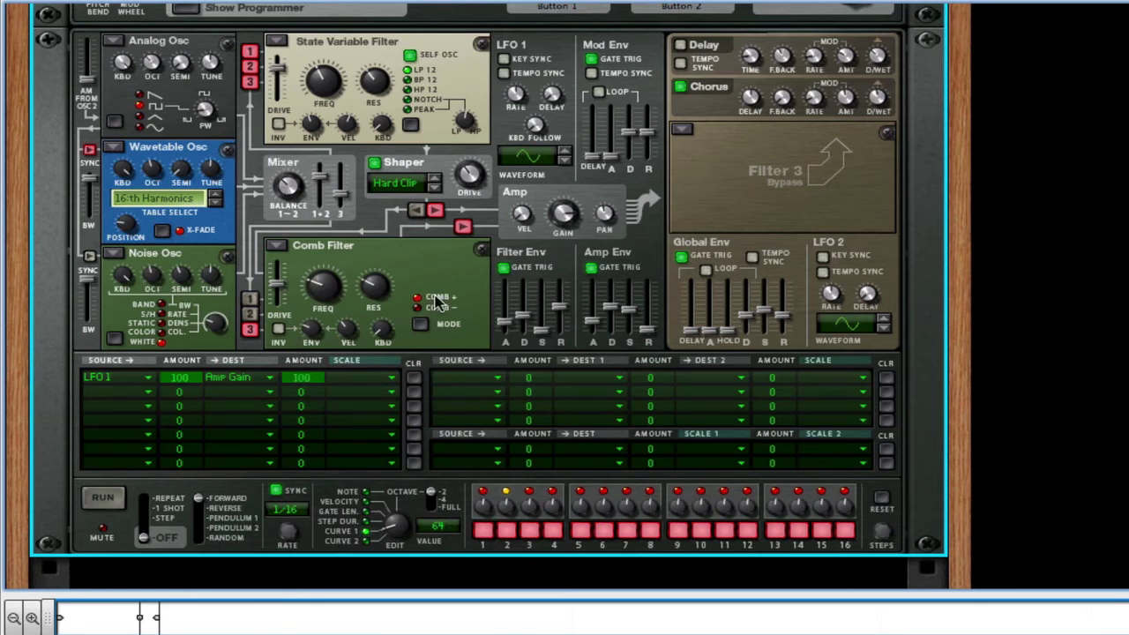
- Turn on tempo sync for LFO 1 and set its rate to 1/4
{"action": "scroll", "coordinate": [583, 363], "scroll_direction": "up", "scroll_amount": 1}
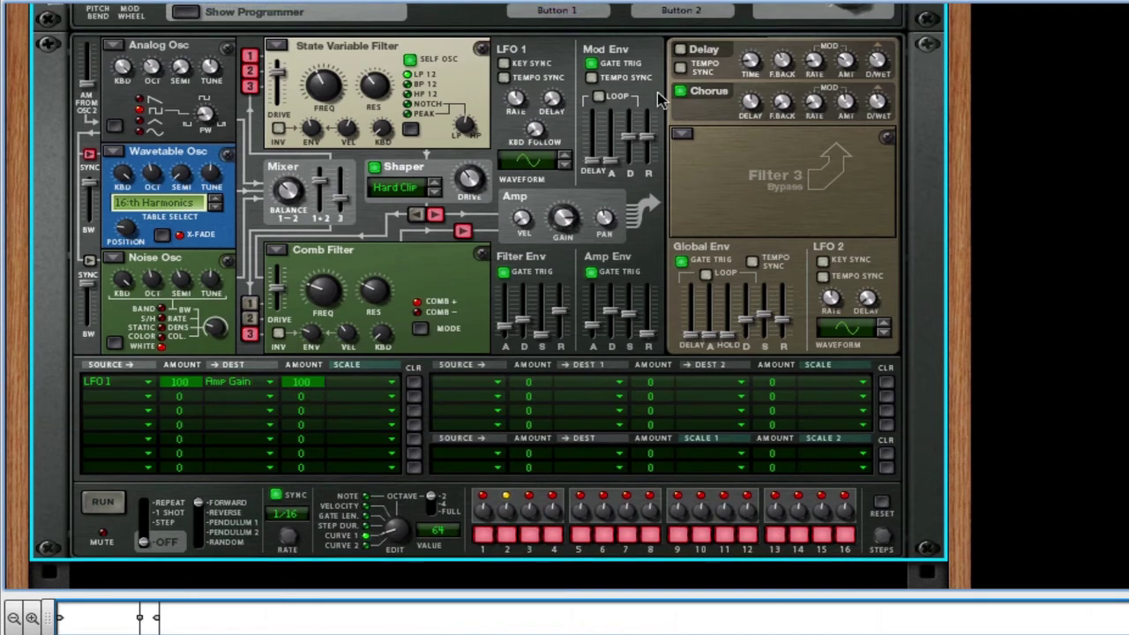
{"action": "left_click", "coordinate": [504, 77]}
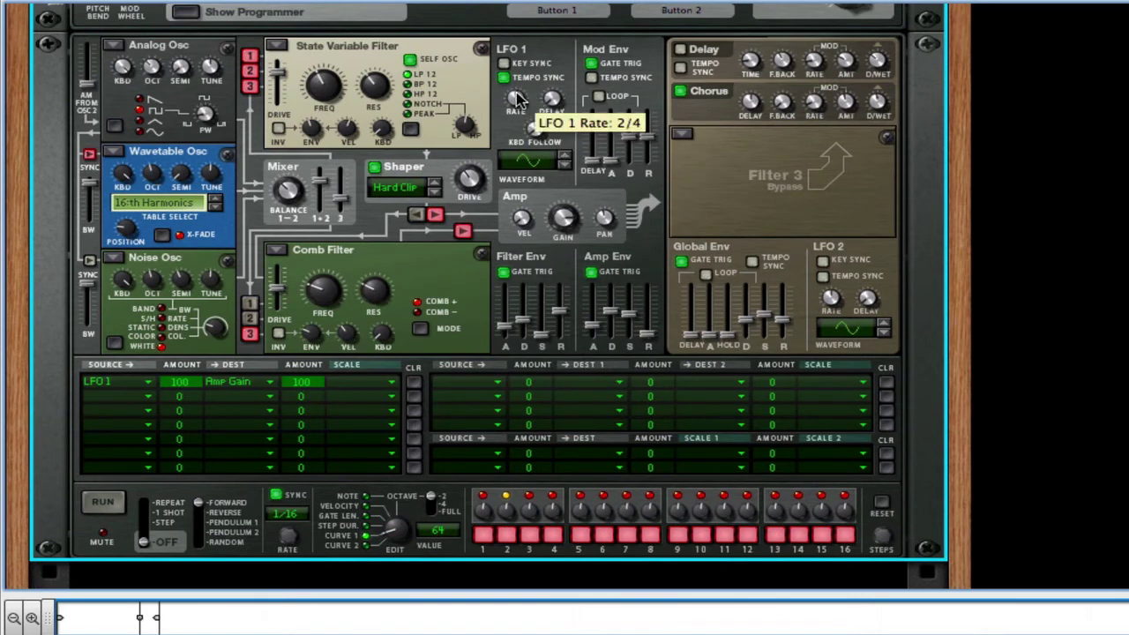
{"action": "mouse_move", "coordinate": [510, 63]}
{"action": "left_mouse_down"}
{"action": "mouse_move", "coordinate": [504, 16]}
{"action": "mouse_move", "coordinate": [510, 77]}
{"action": "left_mouse_up"}
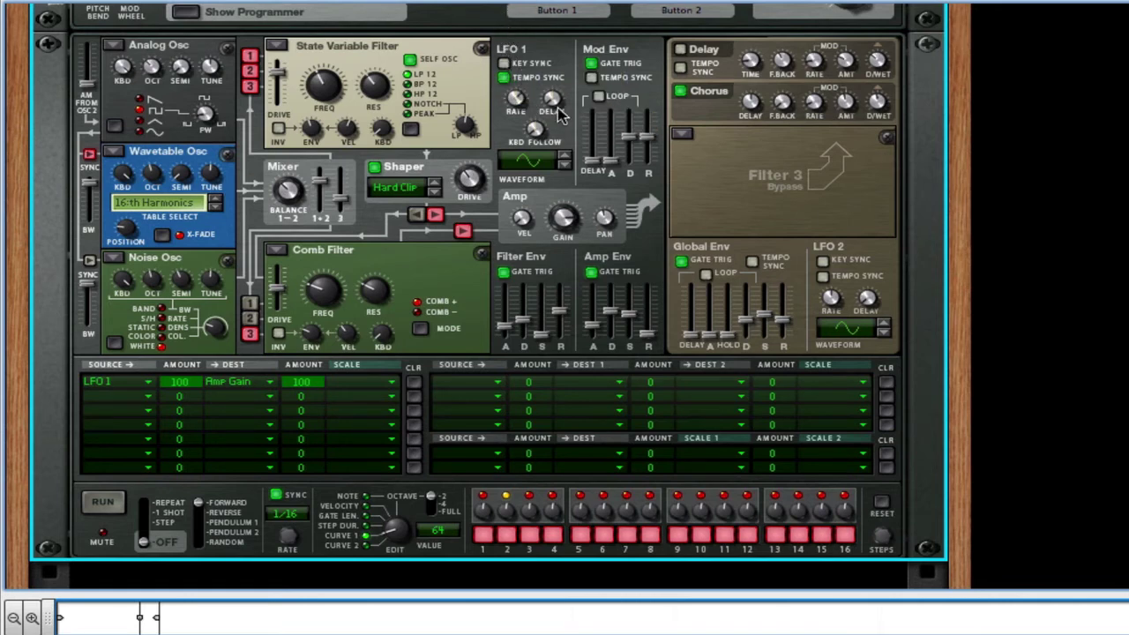
- Cycle LFO 1's waveform to the staircase shape marked 4 and vary the LFO's rate
{"action": "left_click", "coordinate": [564, 159]}
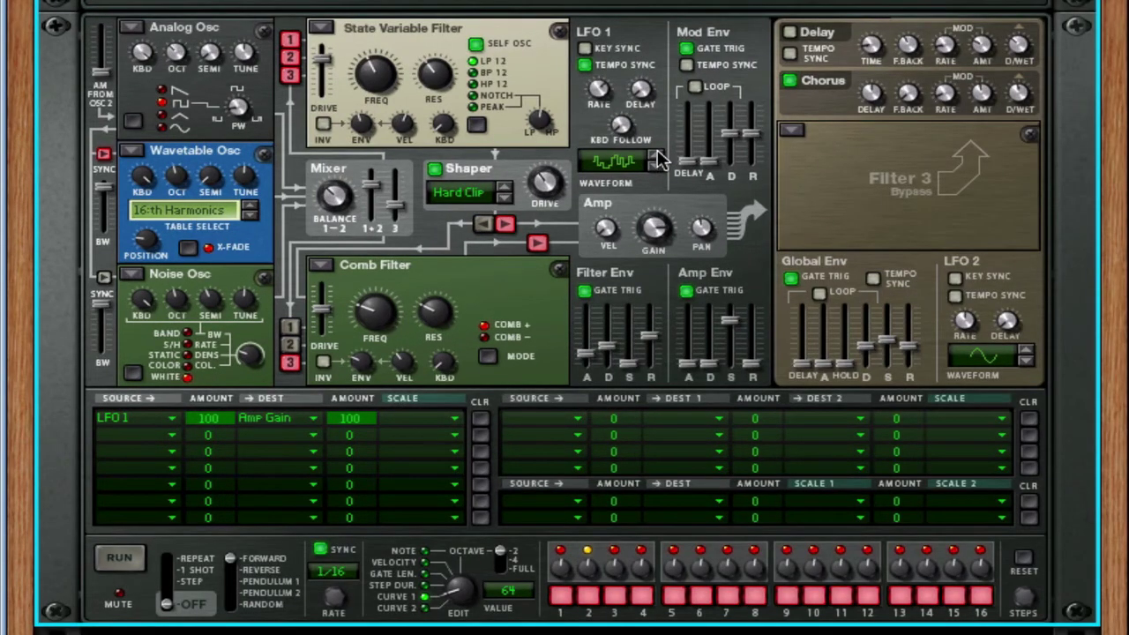
{"action": "left_click", "coordinate": [656, 156]}
{"action": "left_click", "coordinate": [658, 157]}
{"action": "left_click", "coordinate": [656, 157]}
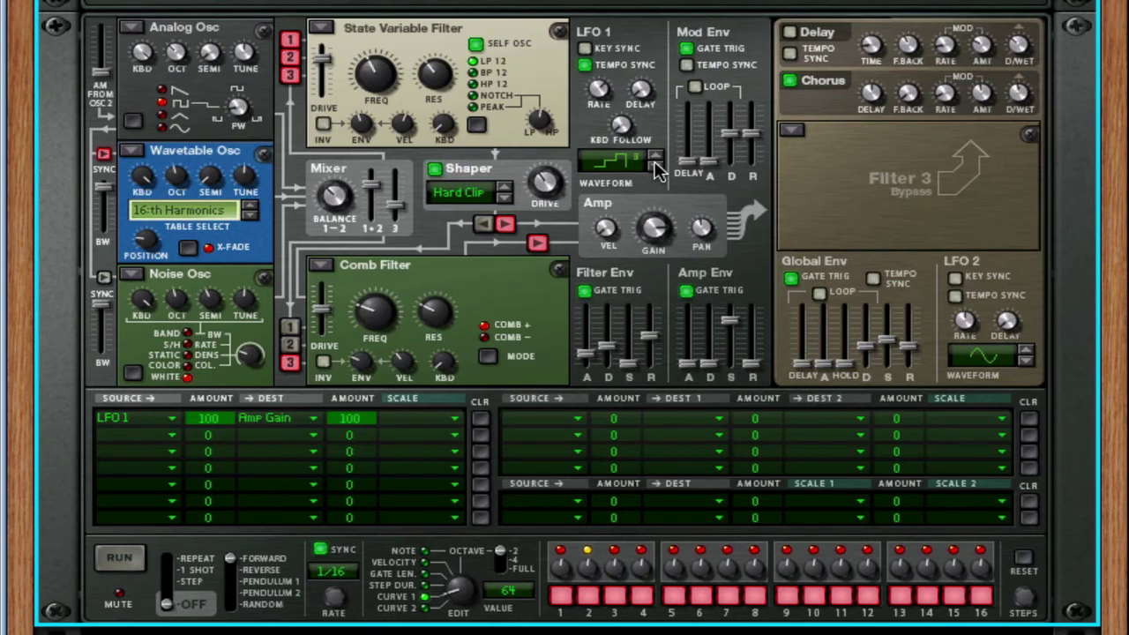
{"action": "left_click", "coordinate": [654, 154]}
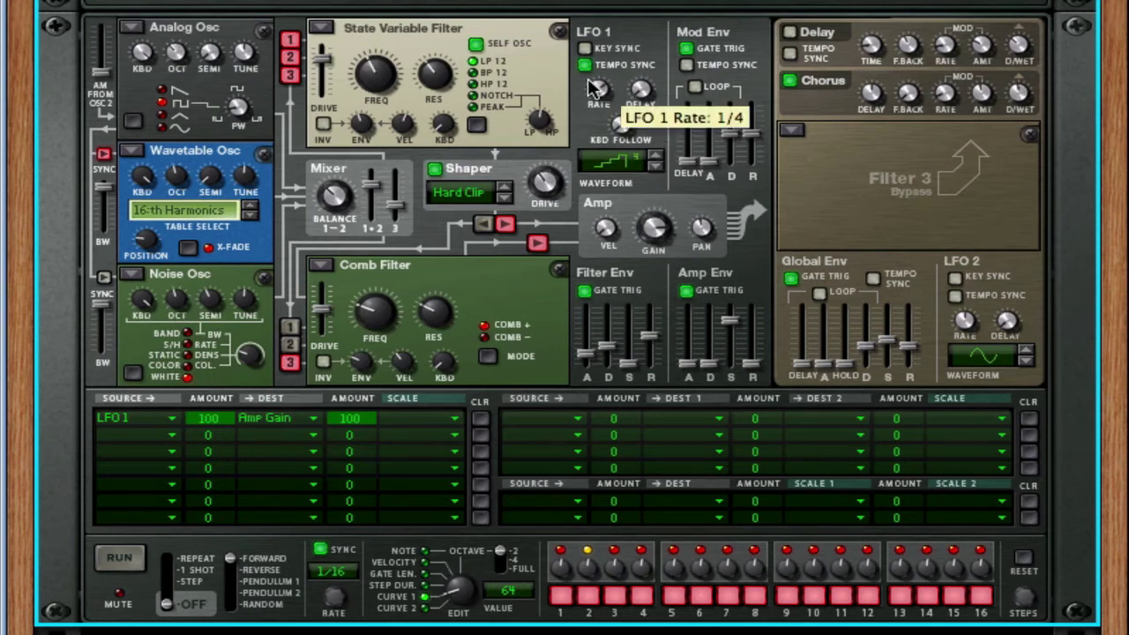
{"action": "left_click_drag", "start_coordinate": [598, 89], "coordinate": [569, 53]}
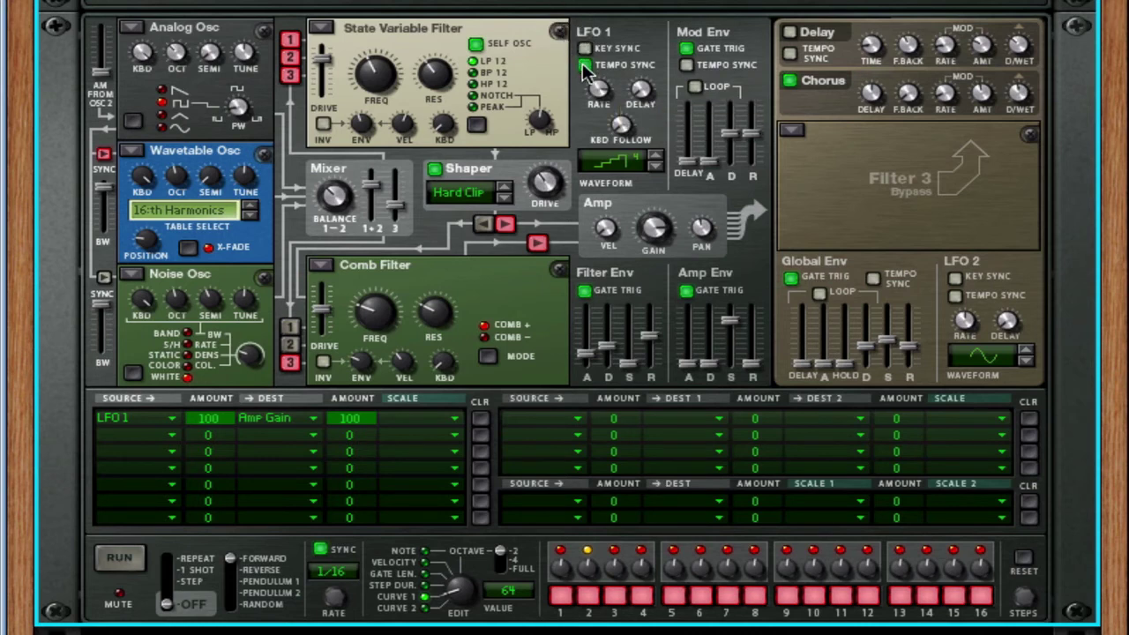
- Route LFO 2 to LFO 1 Rate in the second modulation row with both amounts at 100
{"action": "left_click", "coordinate": [141, 435]}
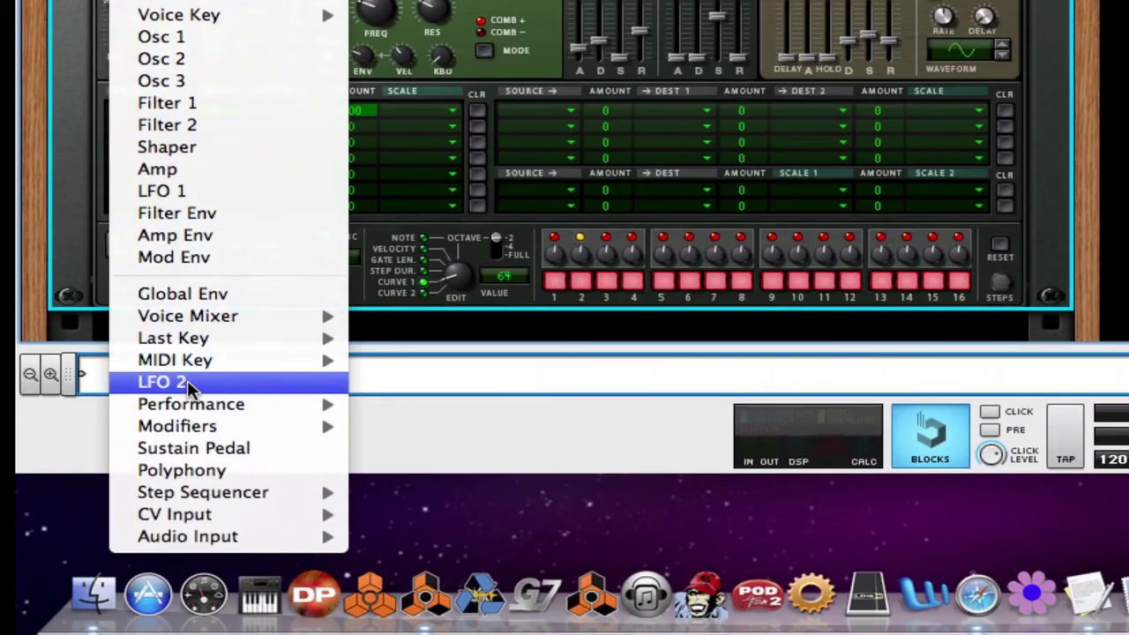
{"action": "left_click", "coordinate": [187, 382]}
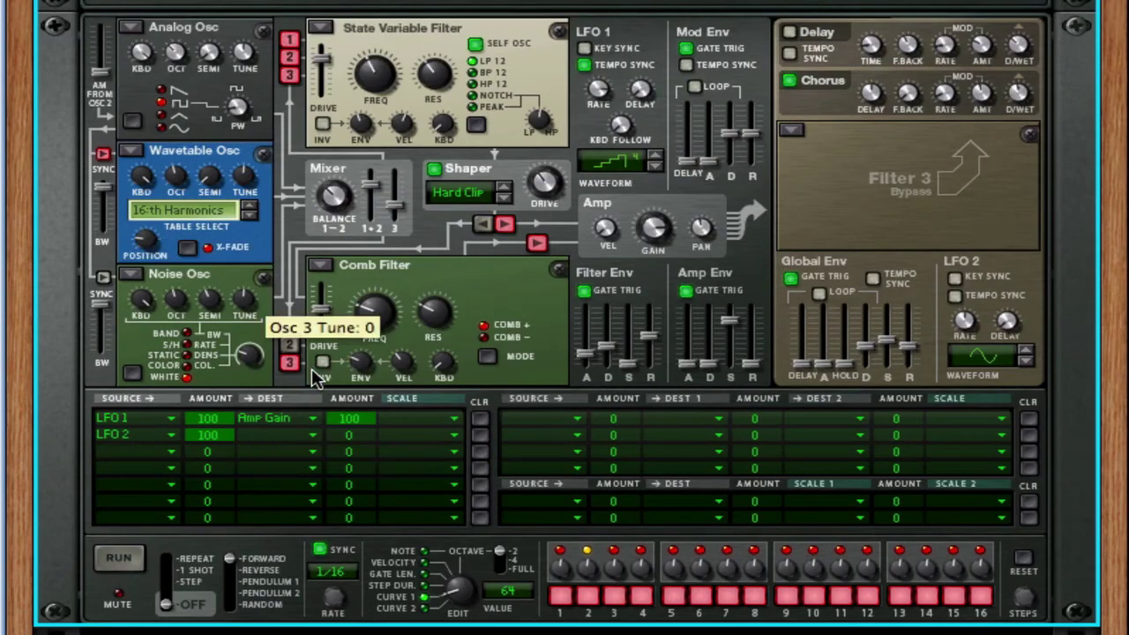
{"action": "left_click", "coordinate": [285, 434]}
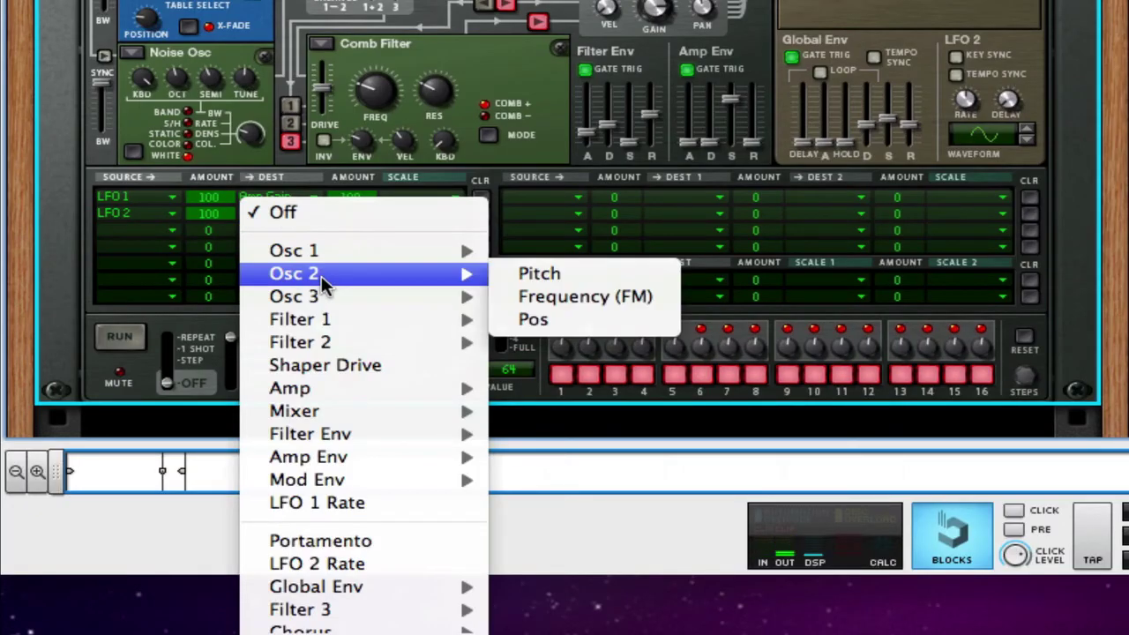
{"action": "left_click", "coordinate": [336, 502]}
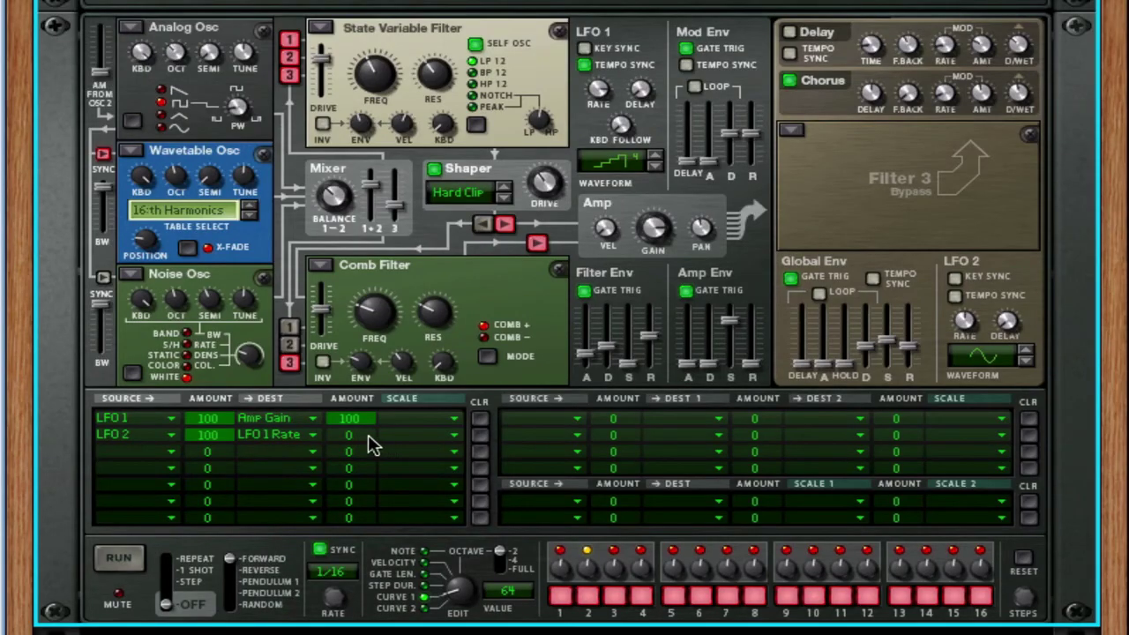
{"action": "left_click_drag", "start_coordinate": [371, 445], "coordinate": [370, 388]}
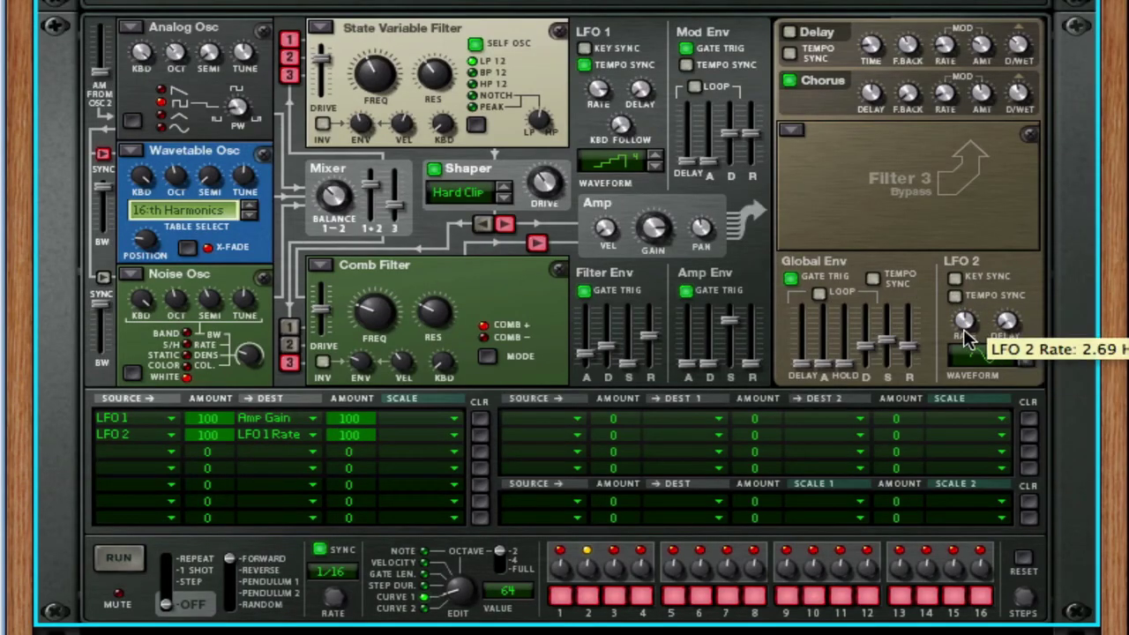
- Vary LFO 2's rate and adjust LFO 1's synced rate around 3/16 and 3/8
{"action": "left_click_drag", "start_coordinate": [966, 342], "coordinate": [979, 423]}
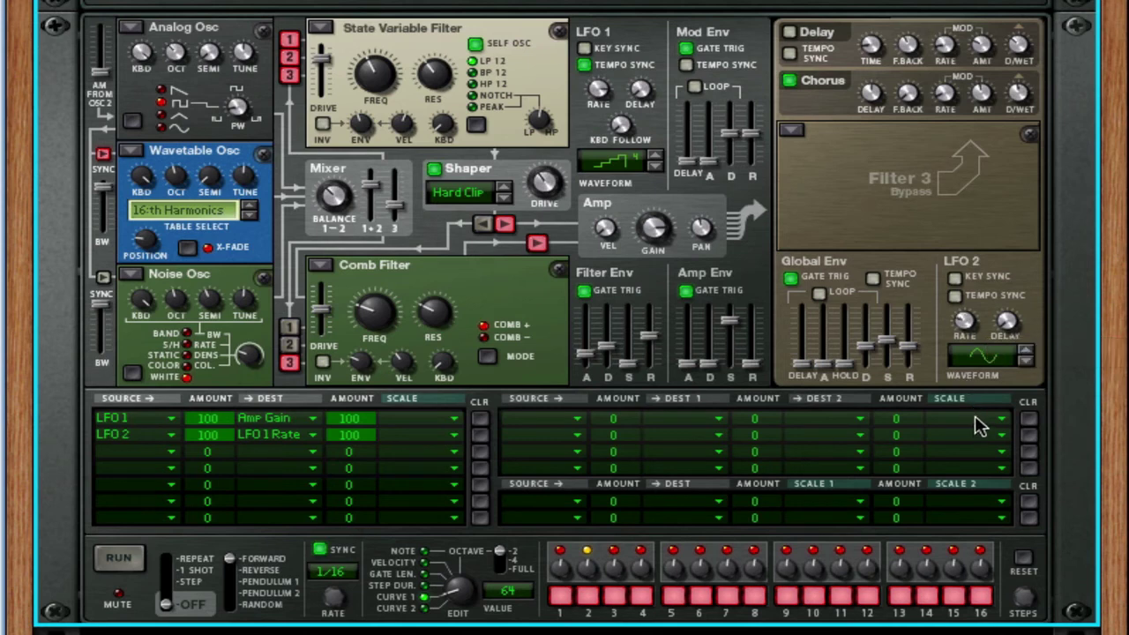
{"action": "left_click", "coordinate": [992, 362]}
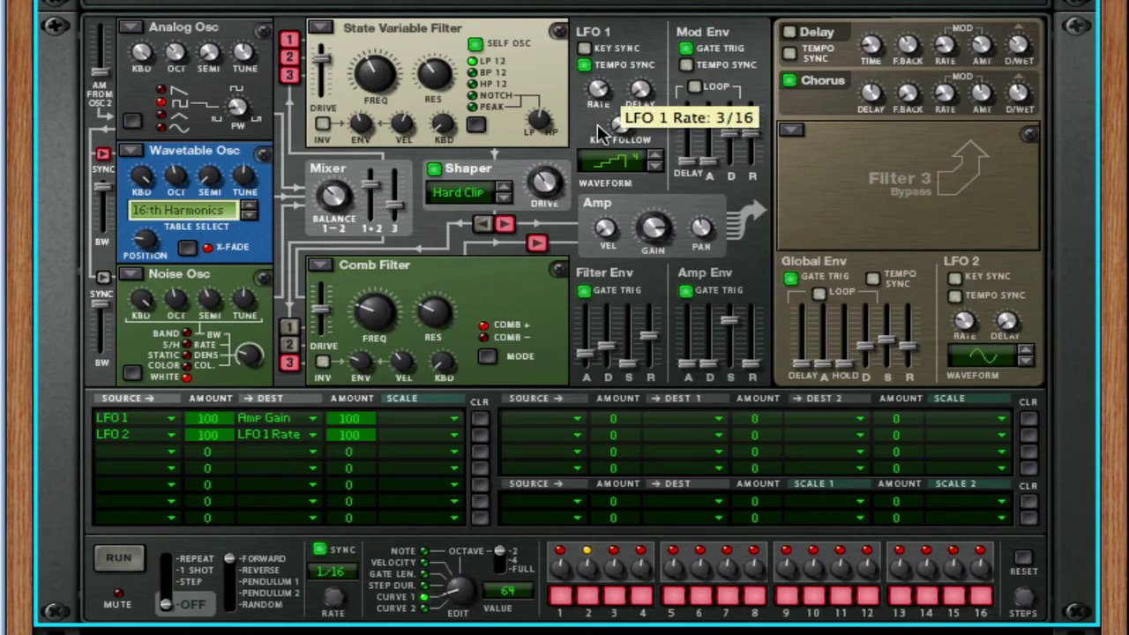
{"action": "left_click_drag", "start_coordinate": [599, 128], "coordinate": [602, 134]}
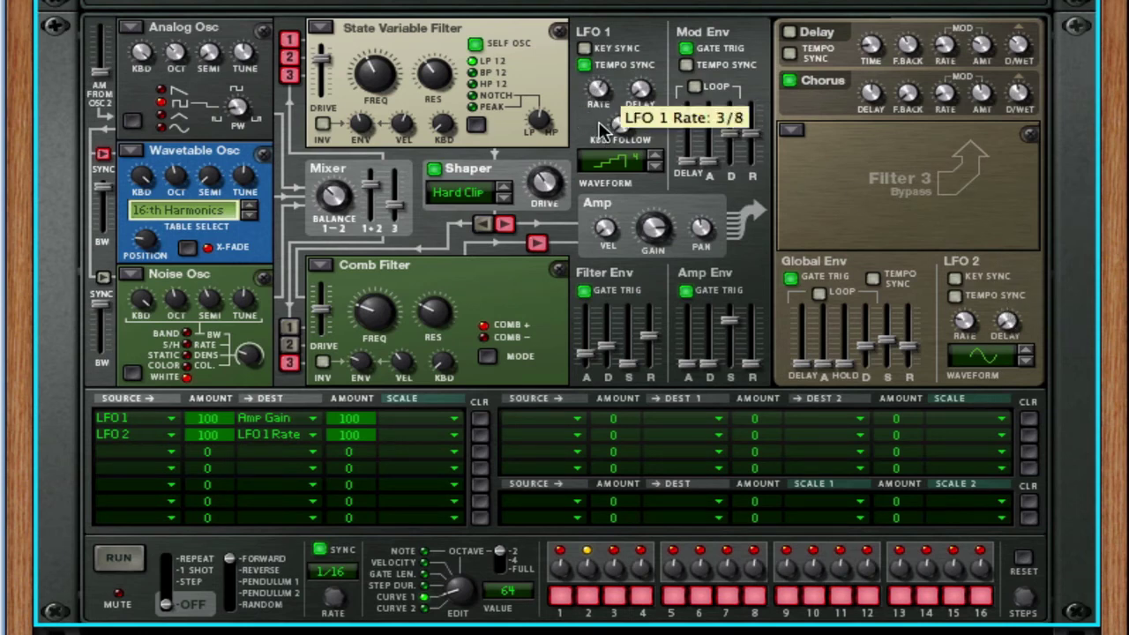
- Turn on the delay, adjust its time, and route LFO 2 to Delay Time in the third modulation row with an amount of 100
{"action": "left_click", "coordinate": [791, 216]}
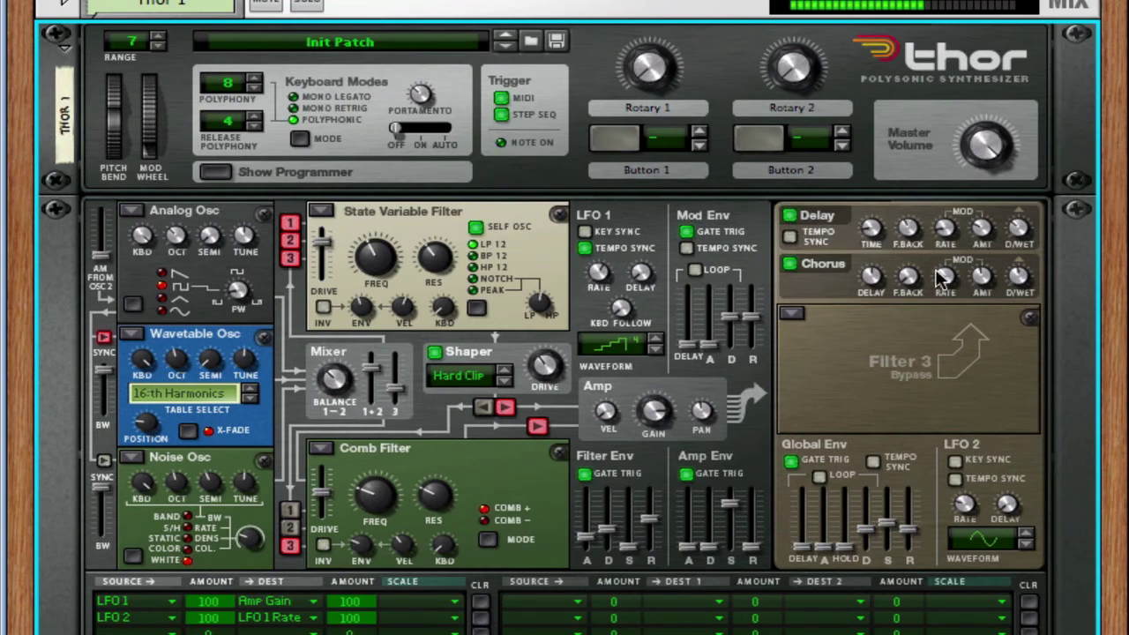
{"action": "left_click_drag", "start_coordinate": [871, 231], "coordinate": [869, 192]}
{"action": "scroll", "coordinate": [888, 362], "scroll_direction": "down", "scroll_amount": 5}
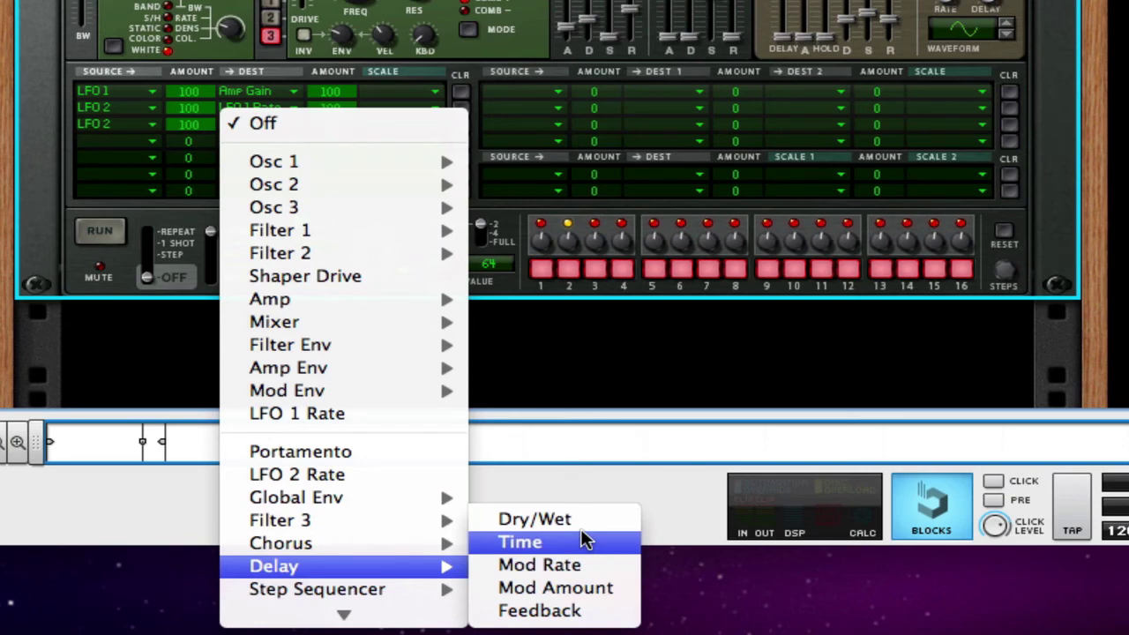
{"action": "left_click", "coordinate": [582, 540]}
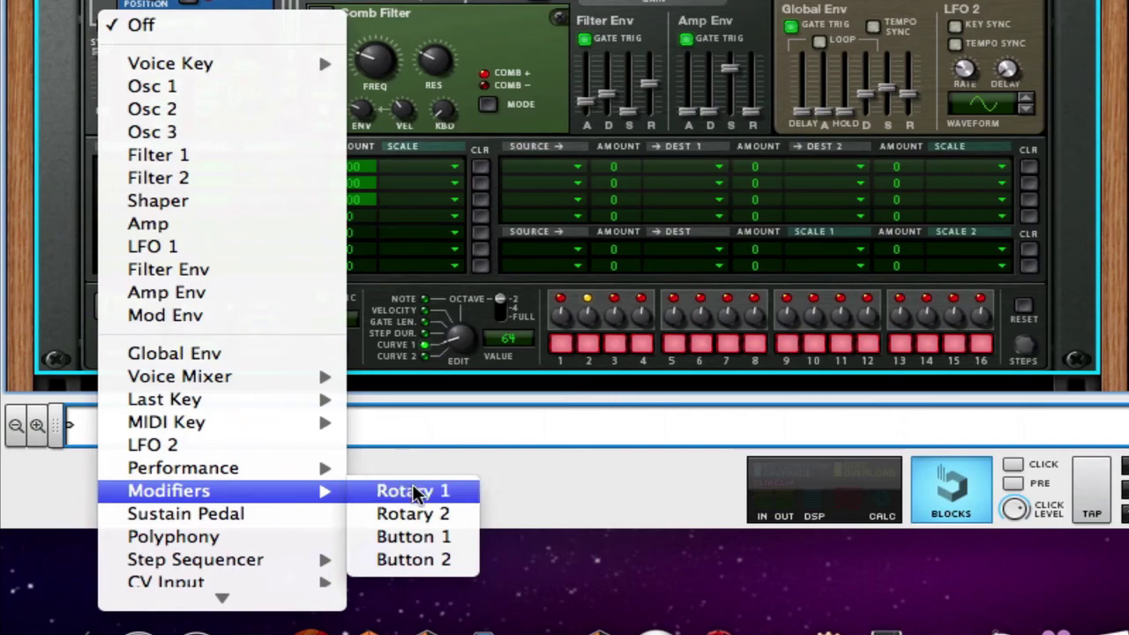
- Route Rotary 1 to Filter 3 X in the fifth modulation row with both amounts at 100, and sweep Rotary 1
{"action": "left_click", "coordinate": [411, 489]}
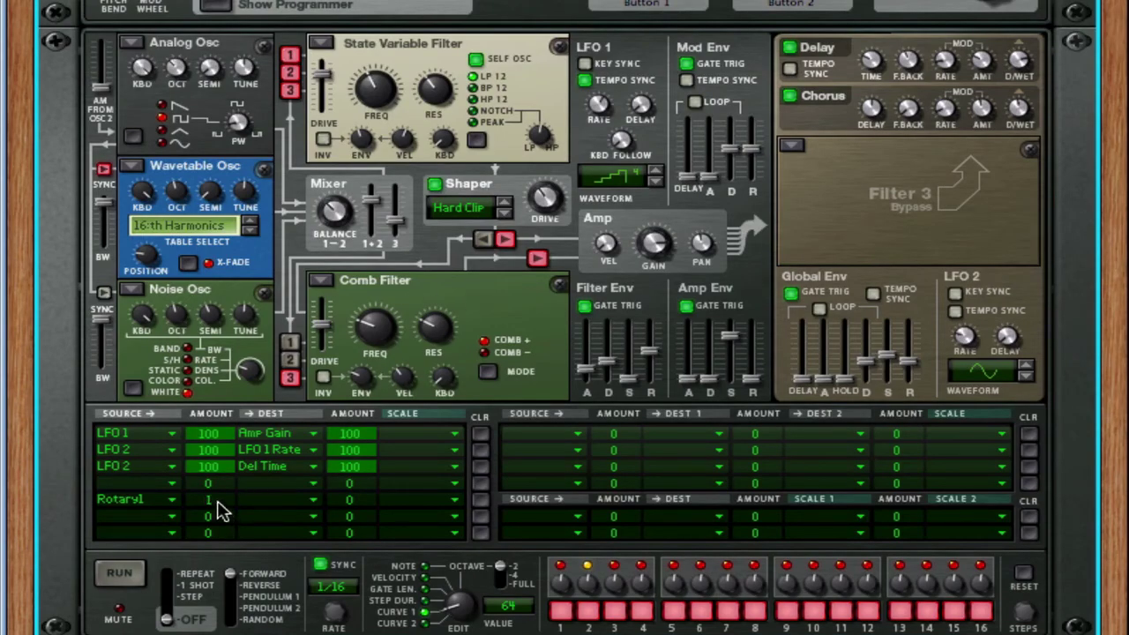
{"action": "left_click_drag", "start_coordinate": [216, 499], "coordinate": [216, 468]}
{"action": "left_click", "coordinate": [284, 500]}
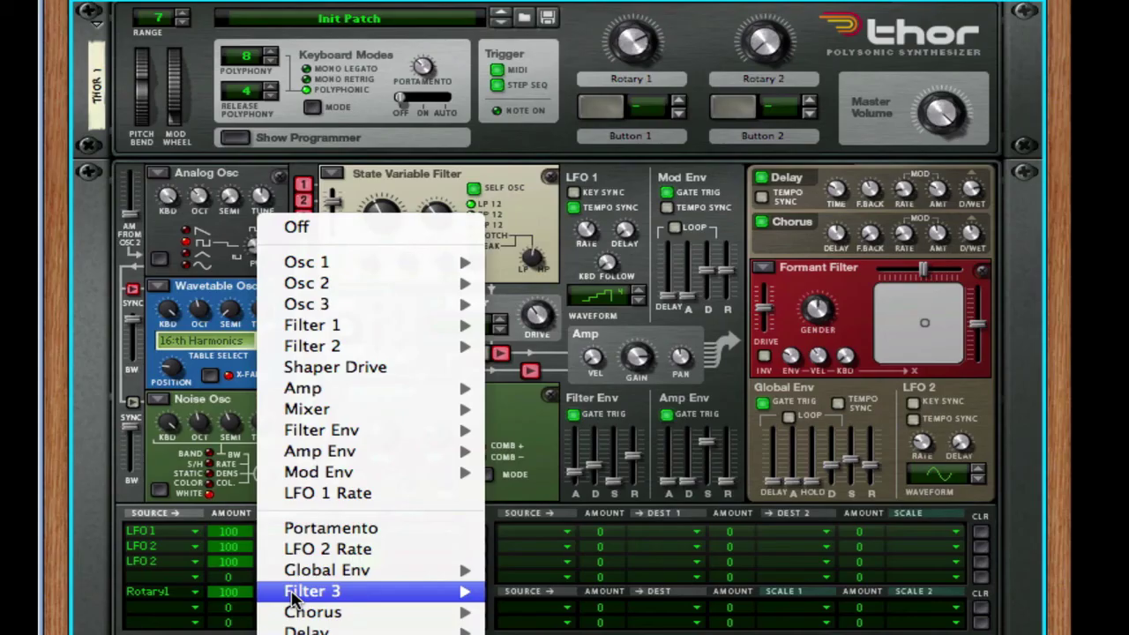
{"action": "mouse_move", "coordinate": [454, 593]}
{"action": "left_click", "coordinate": [544, 613]}
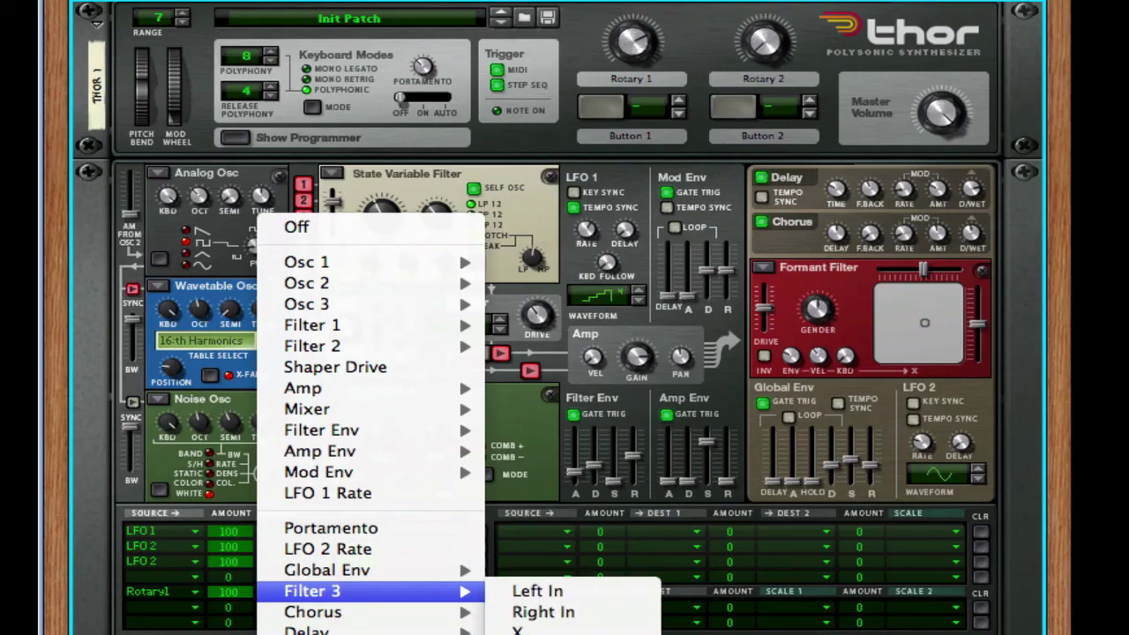
{"action": "left_click", "coordinate": [584, 631]}
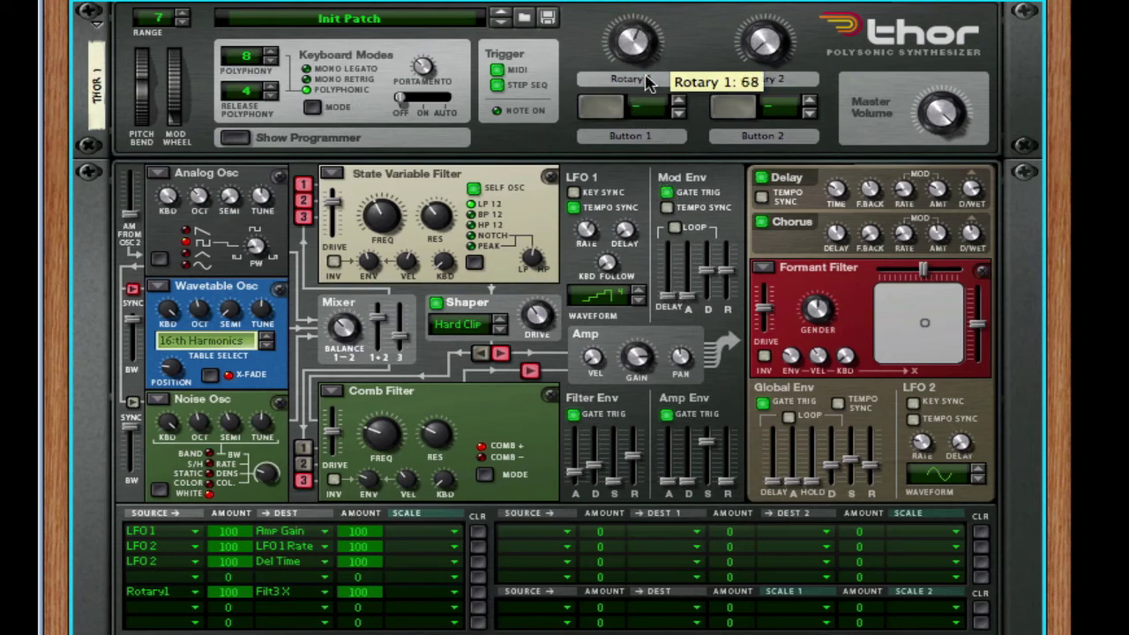
{"action": "left_click_drag", "start_coordinate": [635, 62], "coordinate": [637, 146]}
{"action": "left_click_drag", "start_coordinate": [582, 49], "coordinate": [582, 105]}
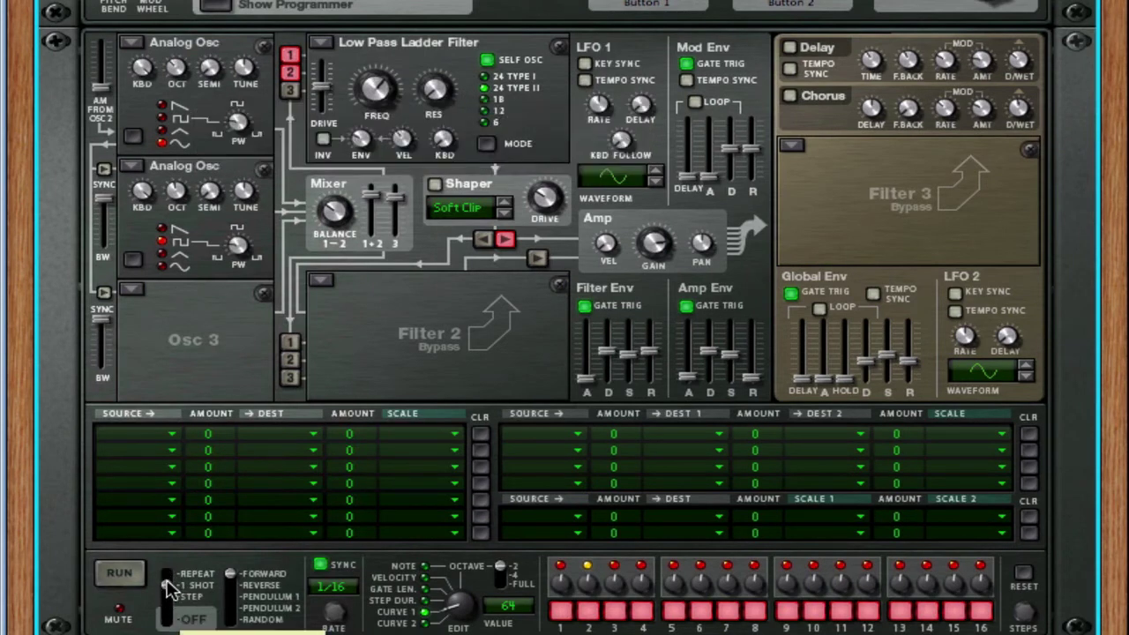
- Run the step sequencer in 1 Shot mode and switch its step editing to velocity
{"action": "left_click", "coordinate": [120, 582]}
{"action": "scroll", "coordinate": [676, 504], "scroll_direction": "down", "scroll_amount": 2}
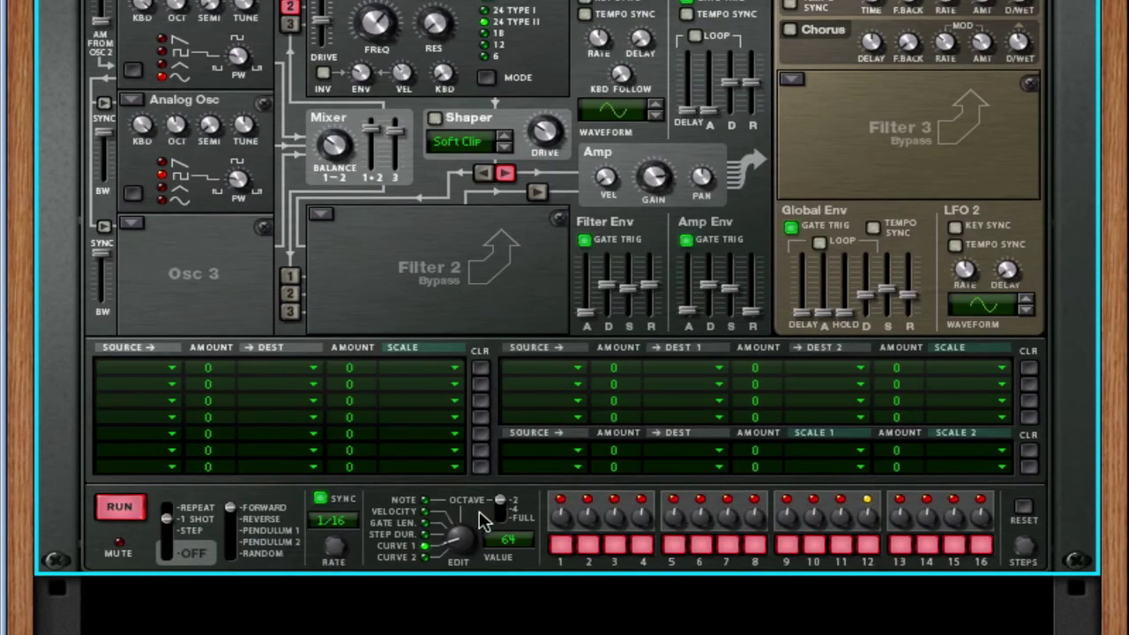
{"action": "left_click_drag", "start_coordinate": [471, 538], "coordinate": [467, 452]}
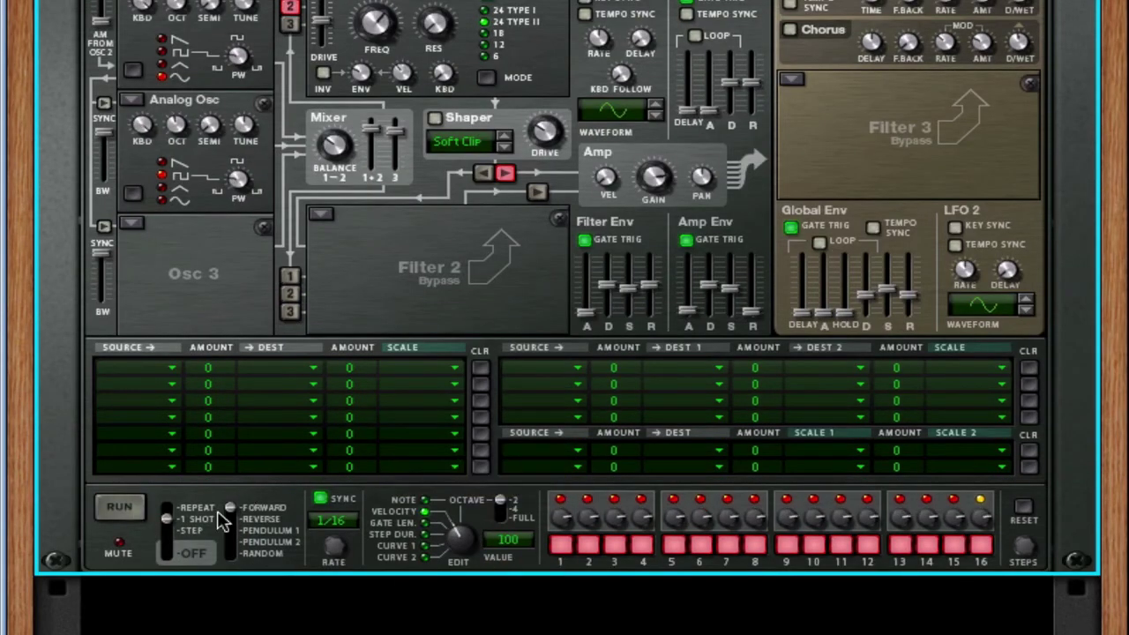
- Run the step sequencer in Repeat mode and vary the notes of its steps
{"action": "left_click_drag", "start_coordinate": [174, 521], "coordinate": [165, 502]}
{"action": "left_click", "coordinate": [139, 506]}
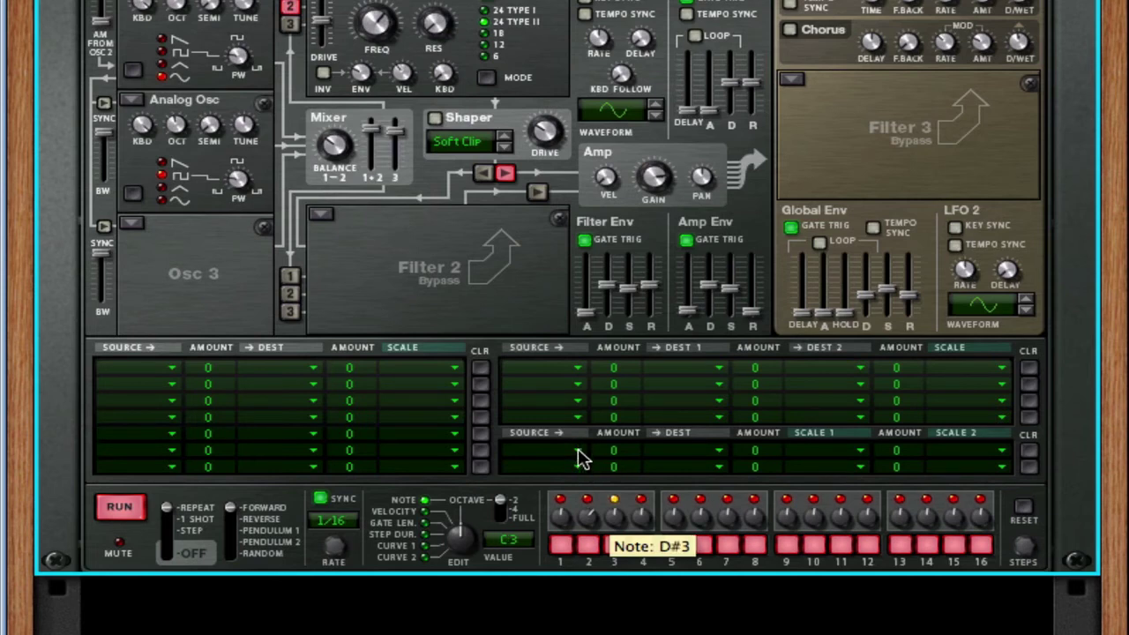
{"action": "left_click_drag", "start_coordinate": [616, 518], "coordinate": [600, 406]}
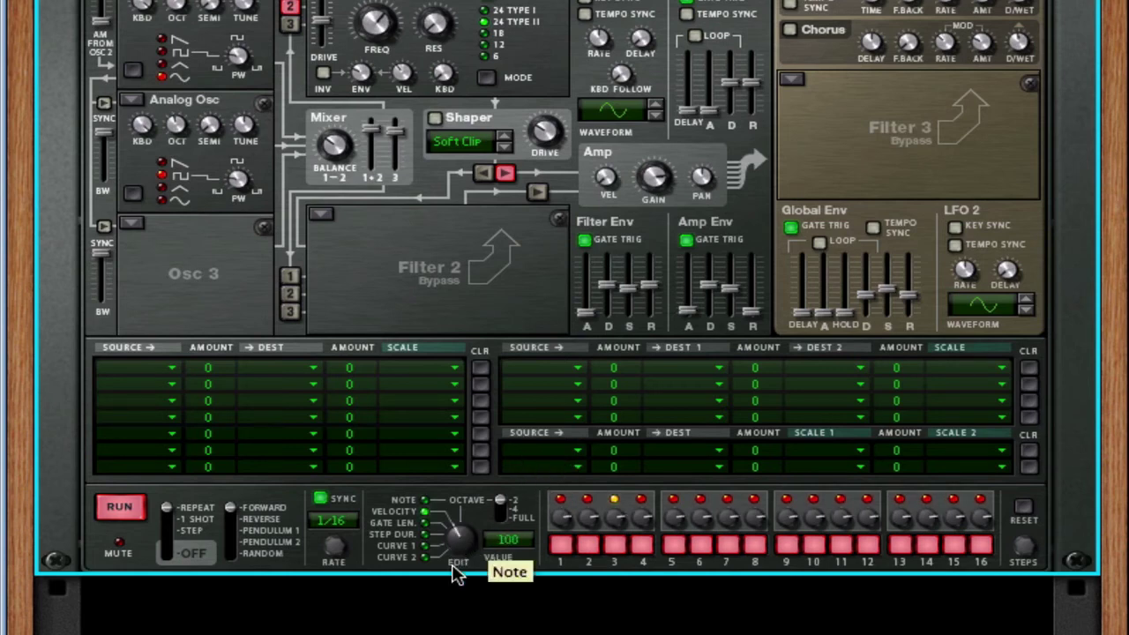
- Vary the velocities of the sequencer steps and switch the step editing through gate length to Curve 1
{"action": "left_click_drag", "start_coordinate": [456, 567], "coordinate": [473, 534]}
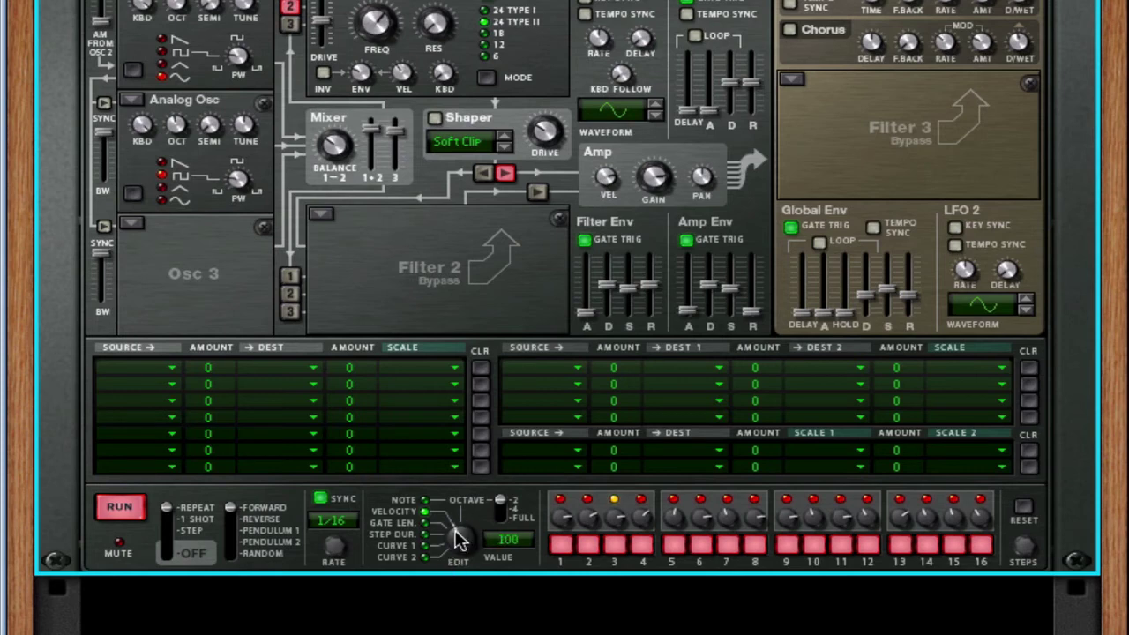
{"action": "left_click_drag", "start_coordinate": [462, 534], "coordinate": [444, 577]}
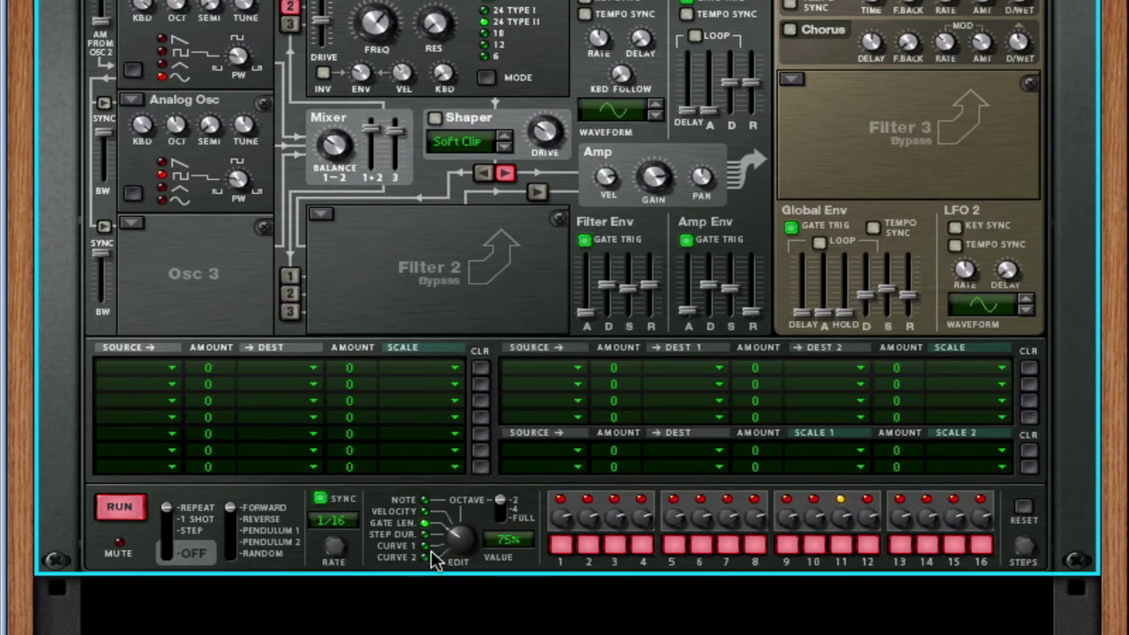
{"action": "left_click_drag", "start_coordinate": [901, 519], "coordinate": [927, 536]}
{"action": "left_click", "coordinate": [924, 538]}
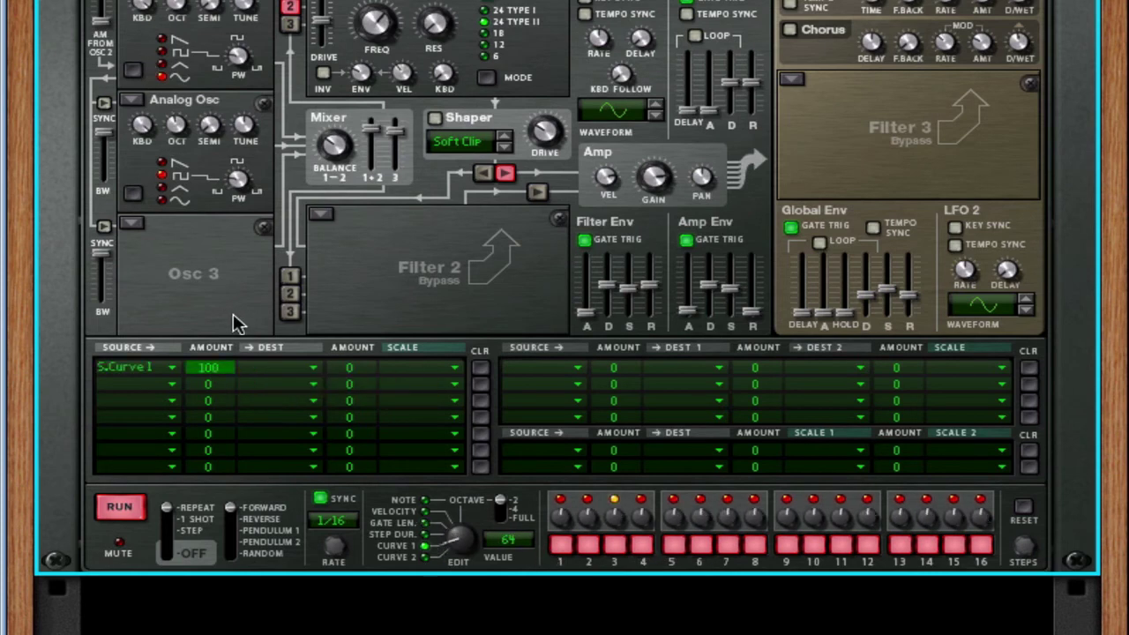
- Route sequencer Curve 1 to Filter 1 Frequency in the first modulation row, with the destination amount at 100
{"action": "left_click", "coordinate": [310, 368]}
{"action": "mouse_move", "coordinate": [323, 481]}
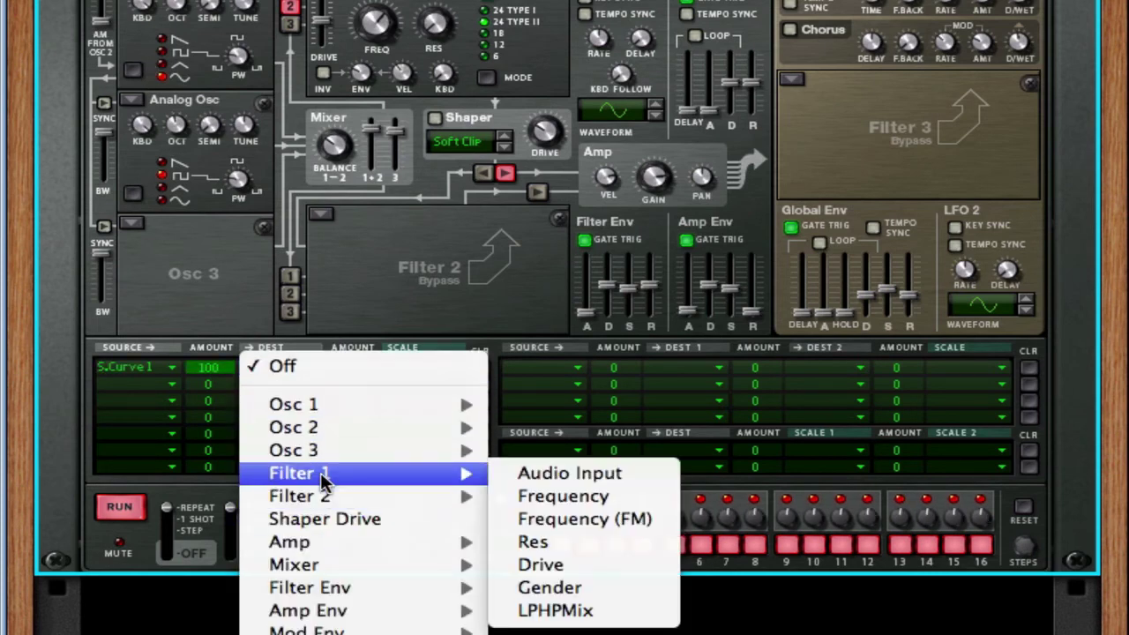
{"action": "left_click", "coordinate": [584, 495]}
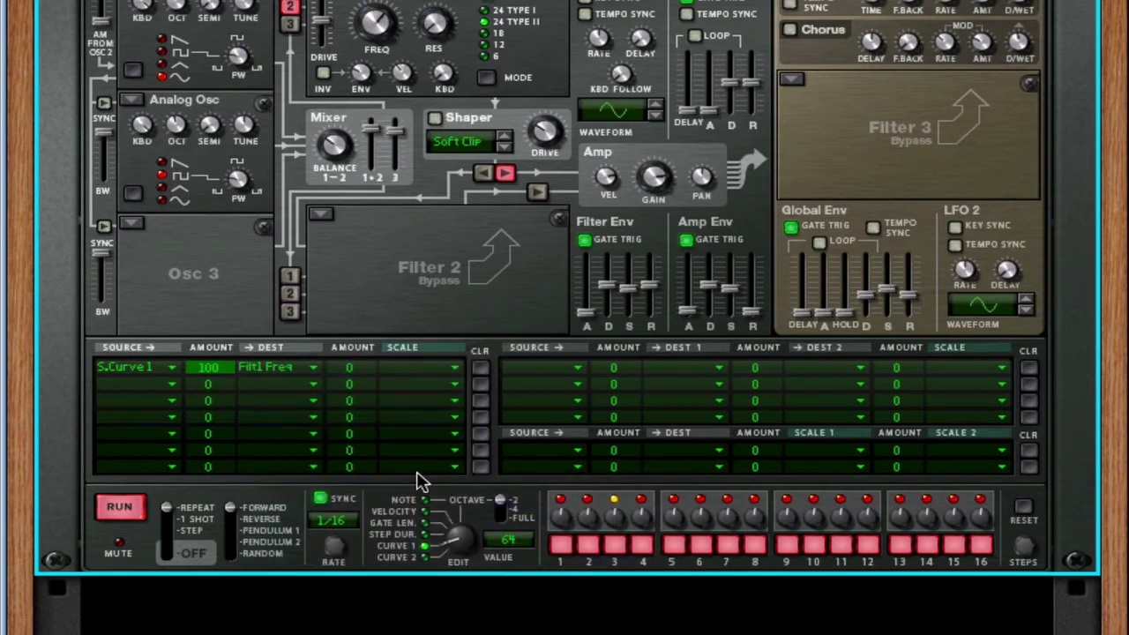
{"action": "left_click_drag", "start_coordinate": [351, 377], "coordinate": [281, 214]}
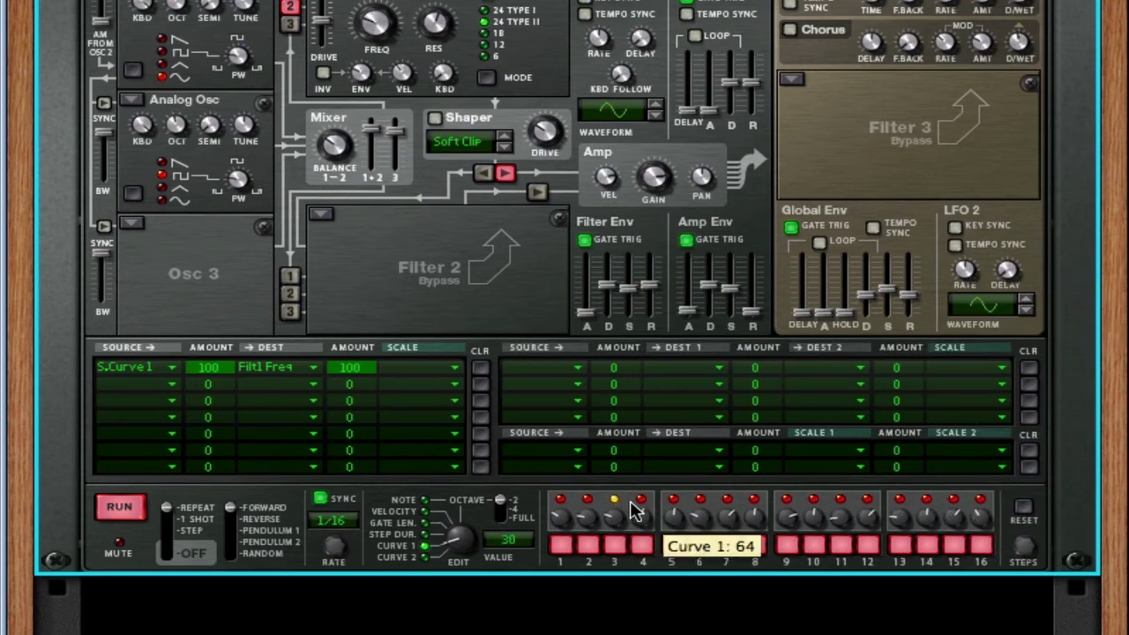
- Set the Curve 1 routing's source amount to 94 and scale the routing by Rotary 1
{"action": "left_click_drag", "start_coordinate": [203, 368], "coordinate": [176, 369]}
{"action": "left_click", "coordinate": [444, 374]}
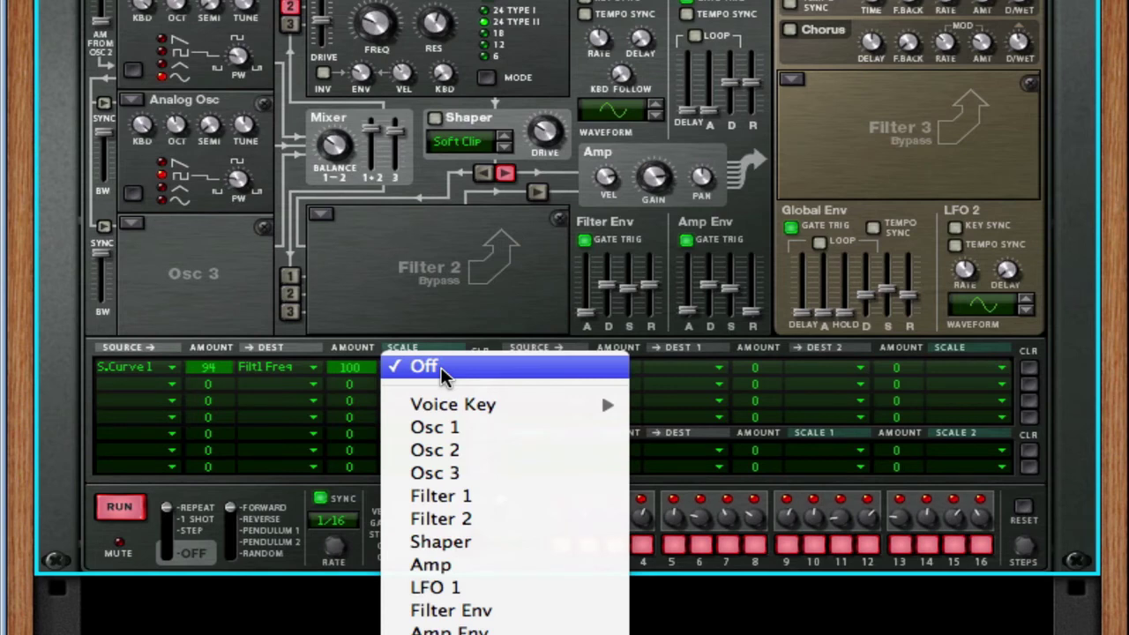
{"action": "scroll", "coordinate": [496, 467], "scroll_direction": "down", "scroll_amount": 5}
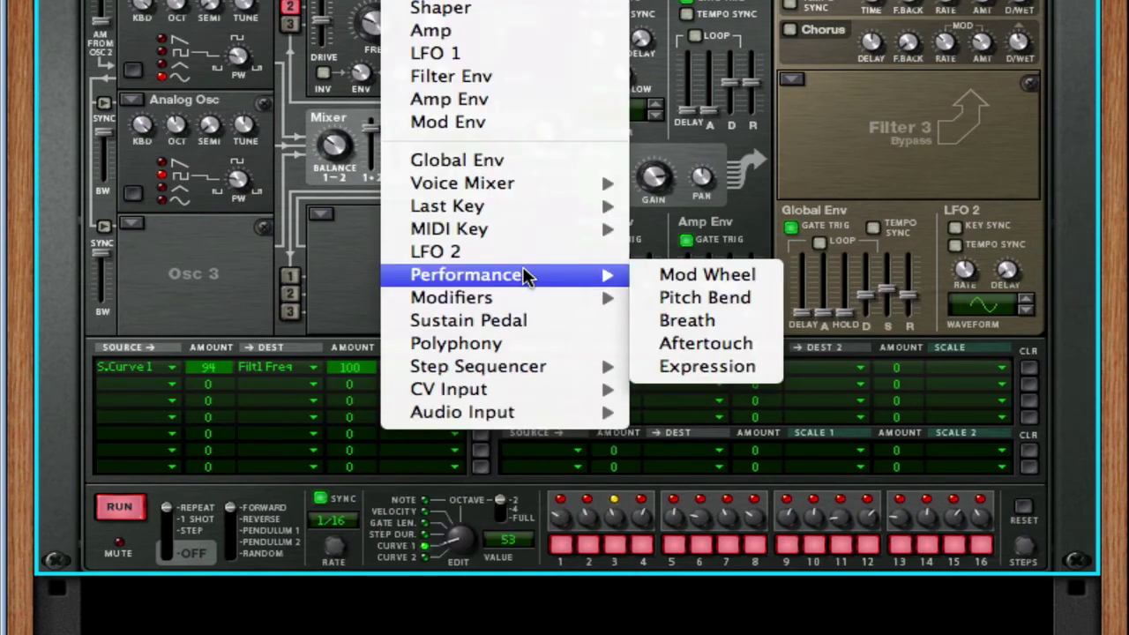
{"action": "mouse_move", "coordinate": [564, 298]}
{"action": "left_click", "coordinate": [693, 297]}
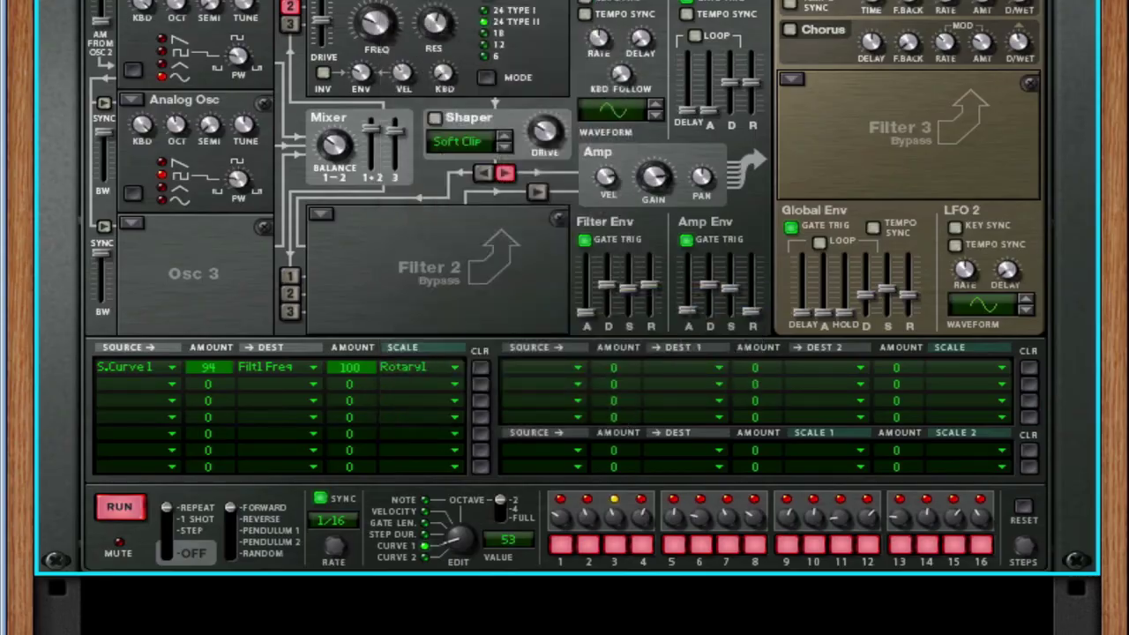
- Sweep Rotary 1 to vary the filter modulation, and raise the Curve 1 routing's source amount to 100
{"action": "scroll", "coordinate": [634, 84], "scroll_direction": "up", "scroll_amount": 5}
{"action": "left_click_drag", "start_coordinate": [648, 56], "coordinate": [648, 13]}
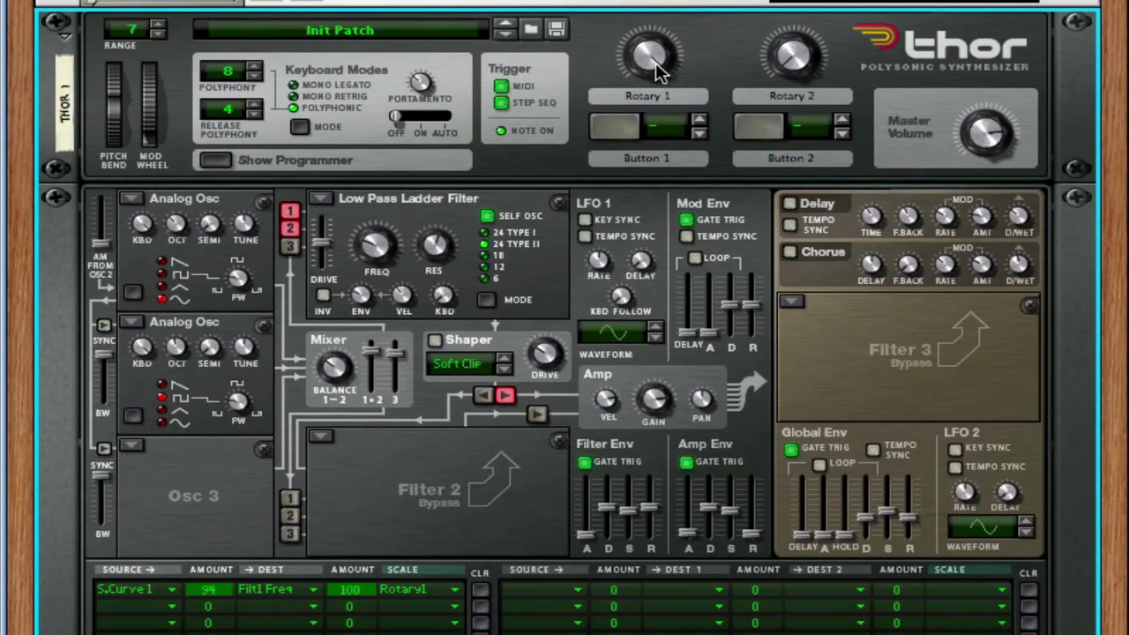
{"action": "left_click_drag", "start_coordinate": [658, 71], "coordinate": [684, 536]}
{"action": "left_click_drag", "start_coordinate": [671, 598], "coordinate": [397, 516]}
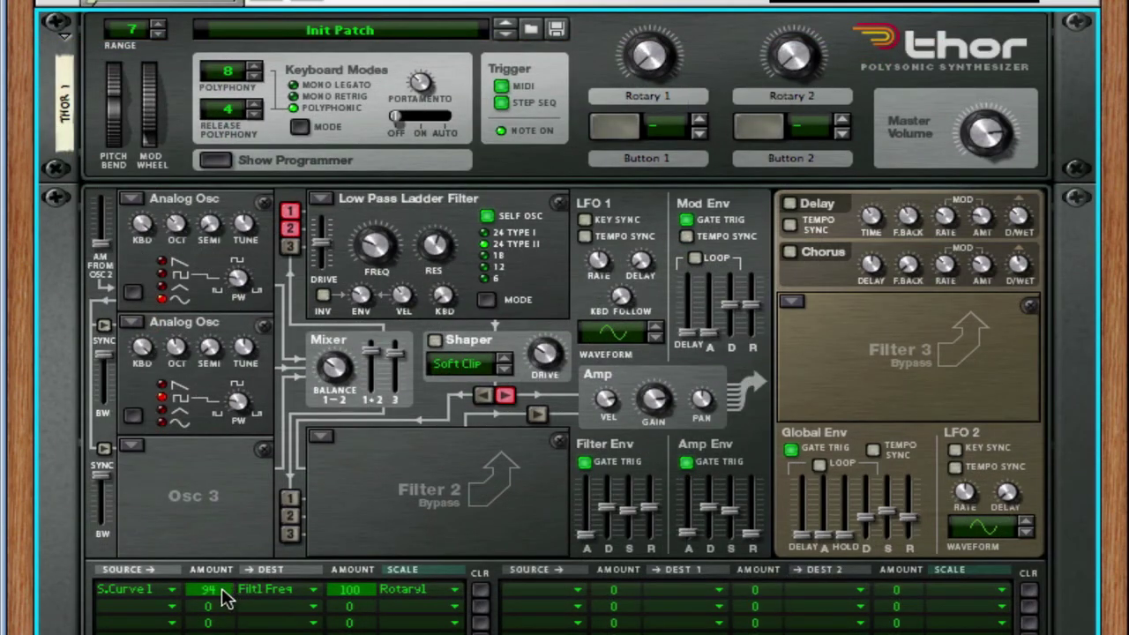
{"action": "left_click_drag", "start_coordinate": [225, 598], "coordinate": [225, 587]}
{"action": "left_click_drag", "start_coordinate": [671, 72], "coordinate": [657, 2]}
{"action": "scroll", "coordinate": [397, 309], "scroll_direction": "down", "scroll_amount": 5}
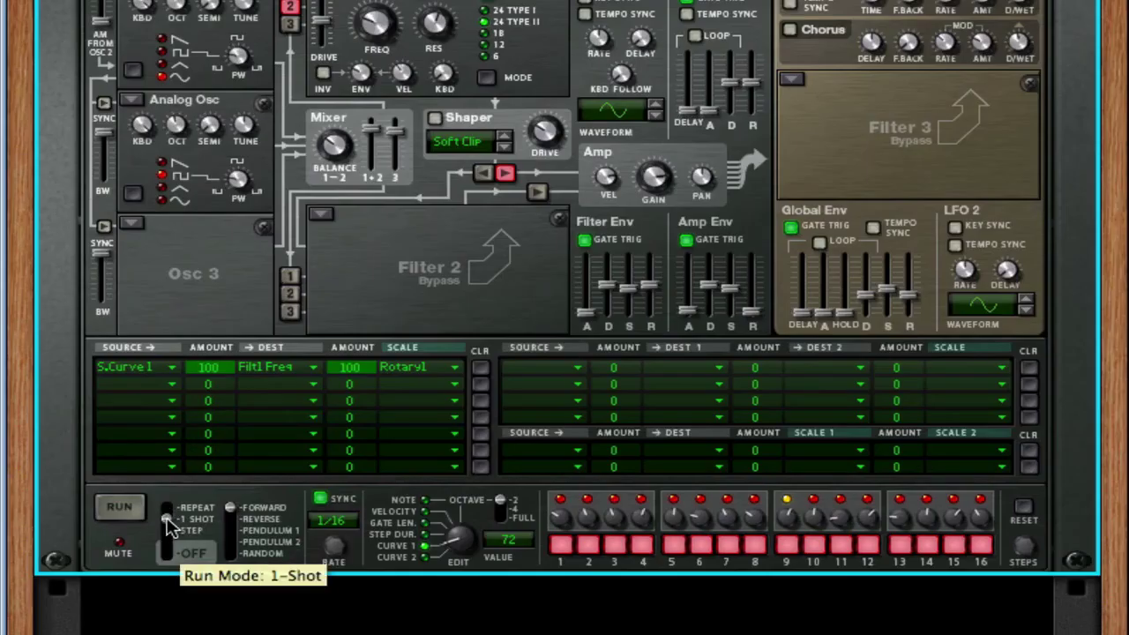
- Route Last Key Gate to the step sequencer trigger in the second modulation row, with source amount 100 and the destination amount raised
{"action": "left_click", "coordinate": [133, 383]}
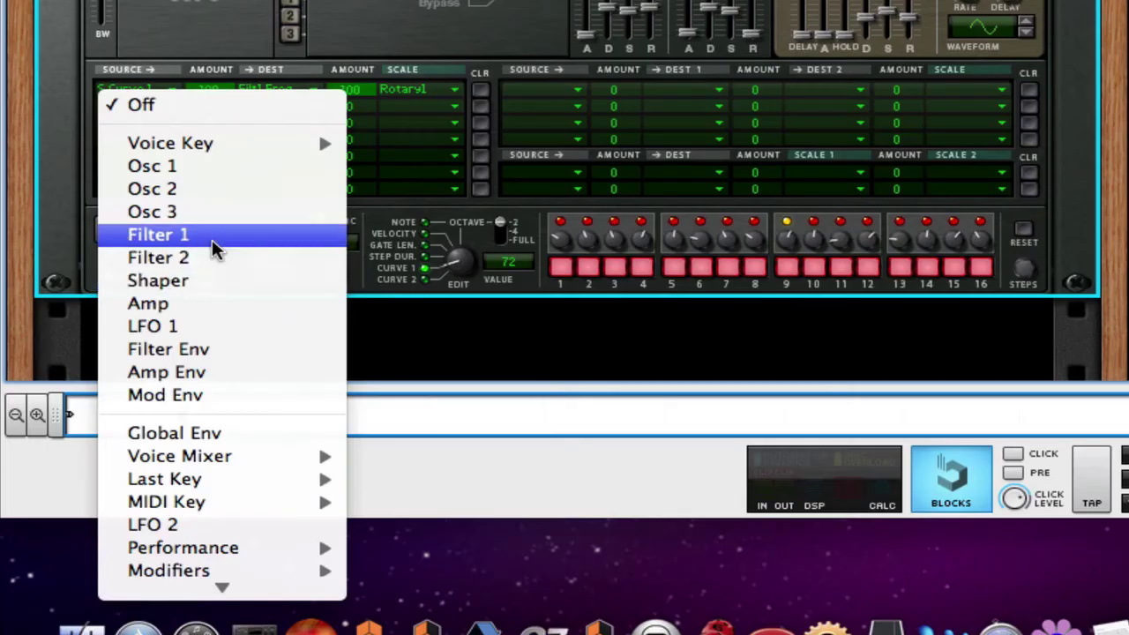
{"action": "mouse_move", "coordinate": [313, 578]}
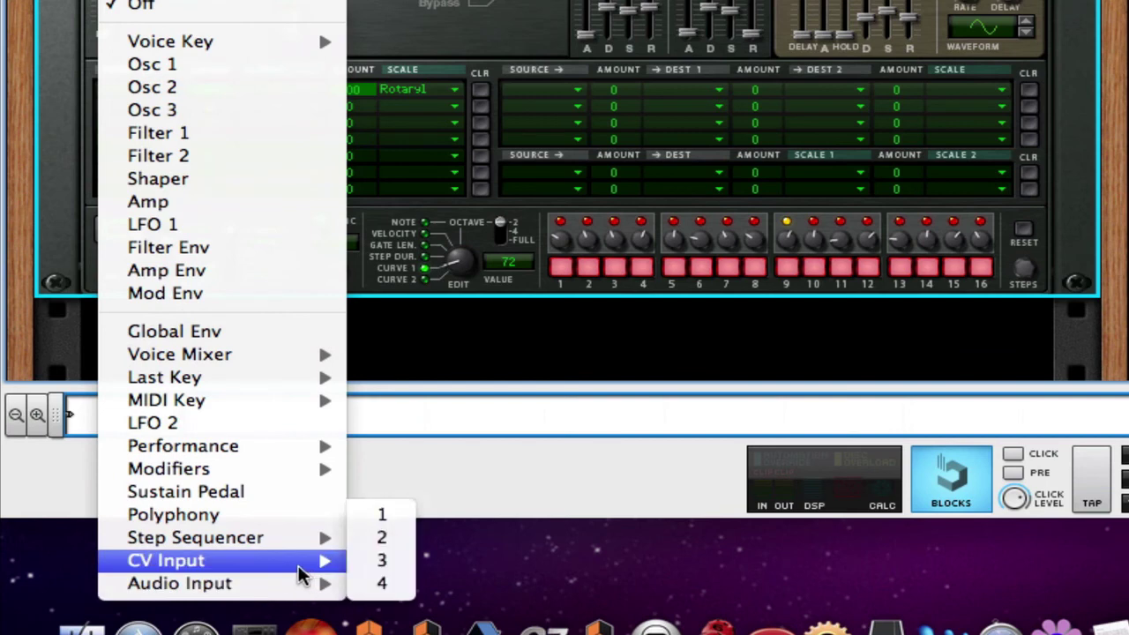
{"action": "mouse_move", "coordinate": [286, 389]}
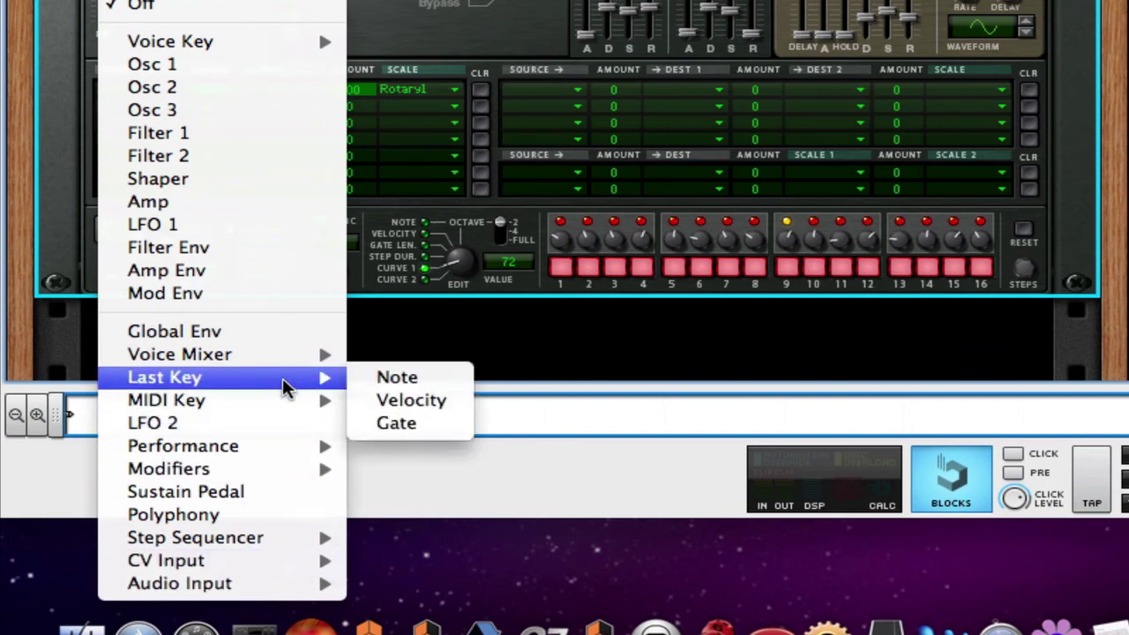
{"action": "left_click", "coordinate": [429, 426]}
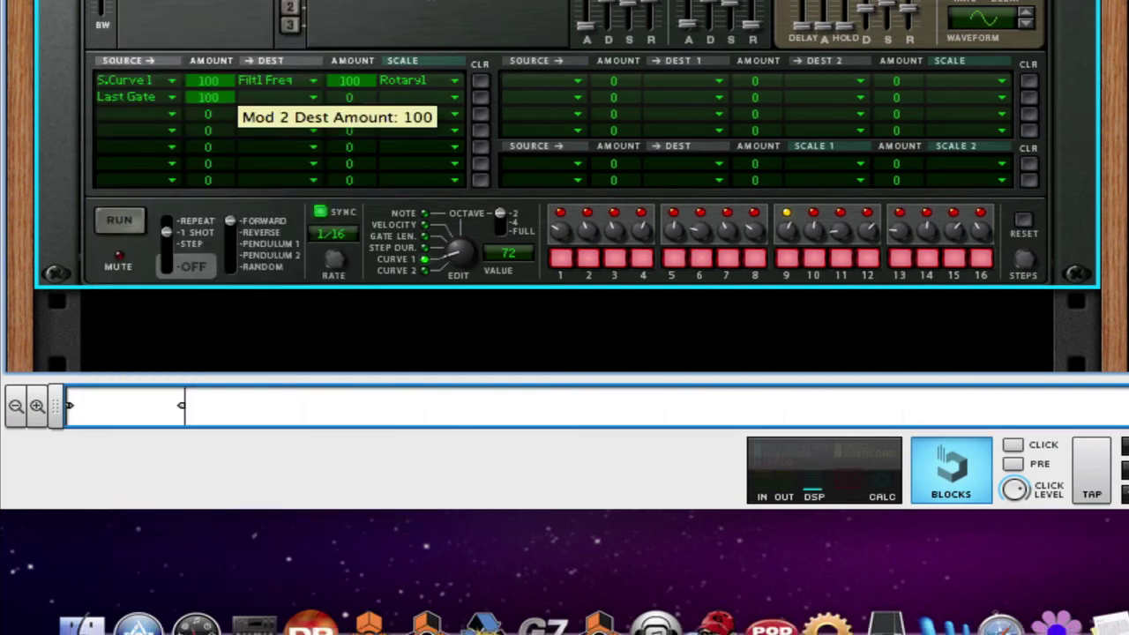
{"action": "left_click", "coordinate": [284, 105]}
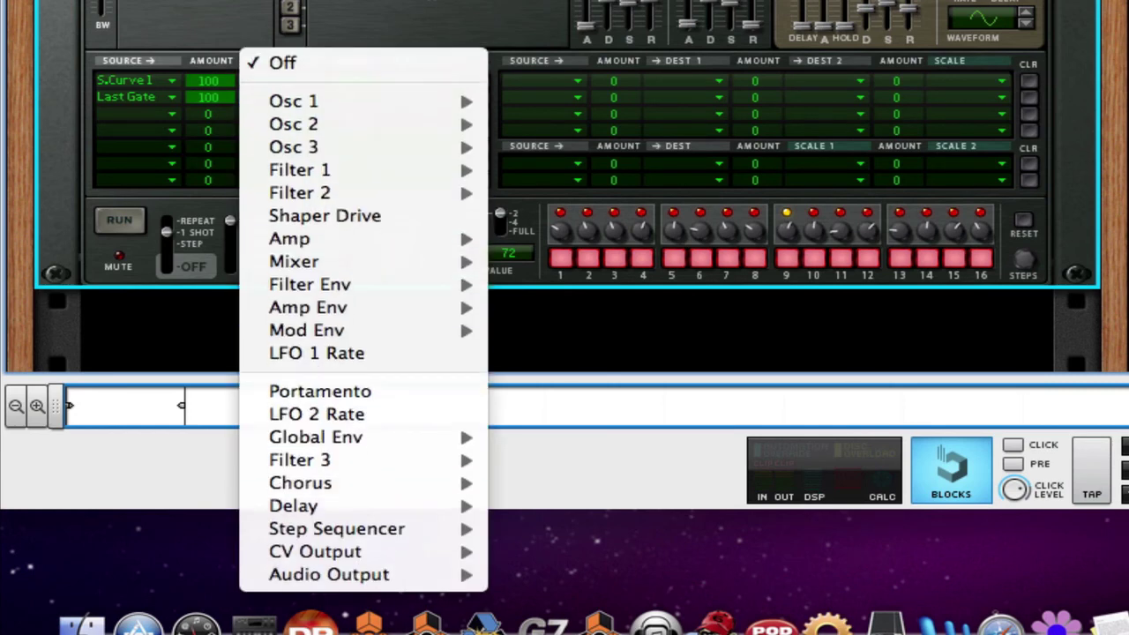
{"action": "mouse_move", "coordinate": [373, 529]}
{"action": "left_click", "coordinate": [529, 483]}
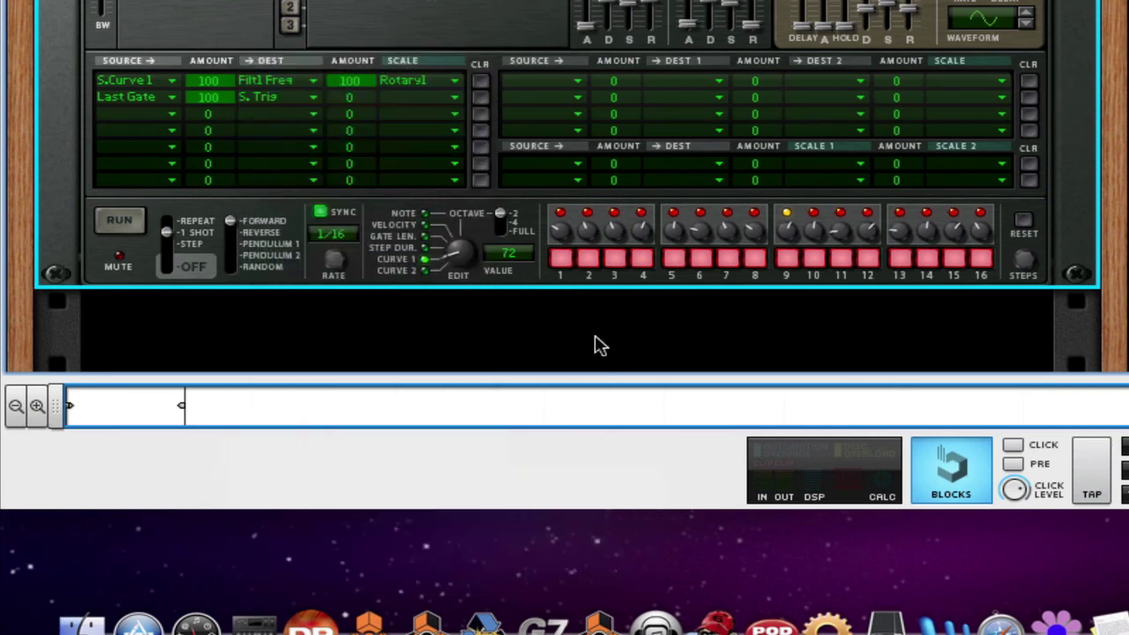
{"action": "left_click_drag", "start_coordinate": [362, 99], "coordinate": [361, 83]}
{"action": "key", "text": "space"}
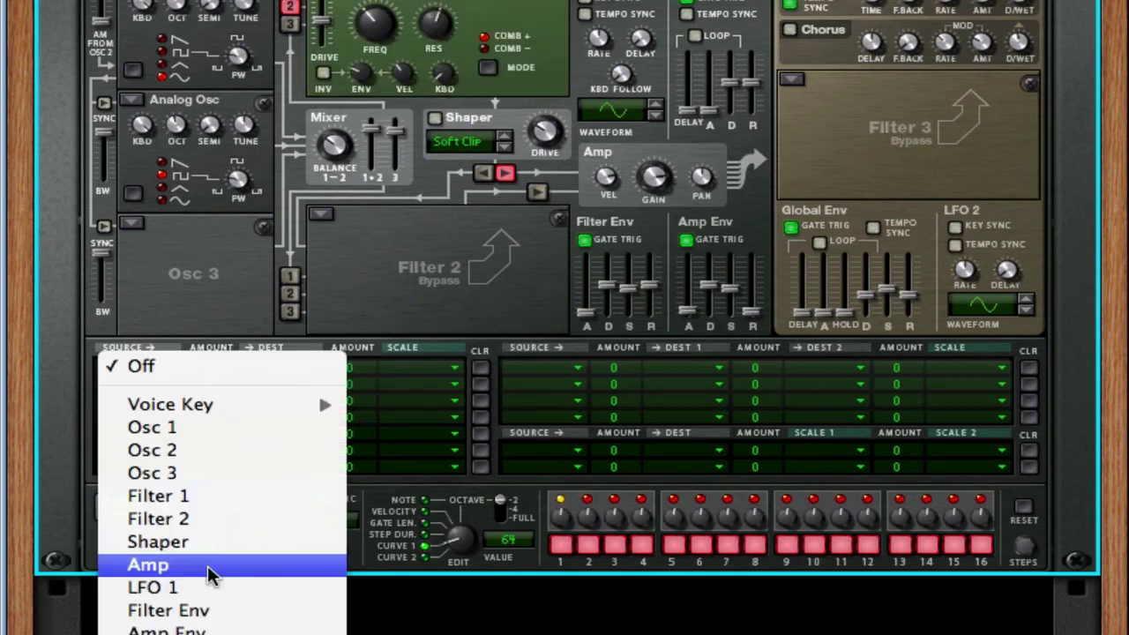
- Route LFO 1 to Filter 1 Frequency in the first modulation row, with both amounts at 100
{"action": "left_click", "coordinate": [213, 588]}
{"action": "left_click_drag", "start_coordinate": [206, 371], "coordinate": [189, 211]}
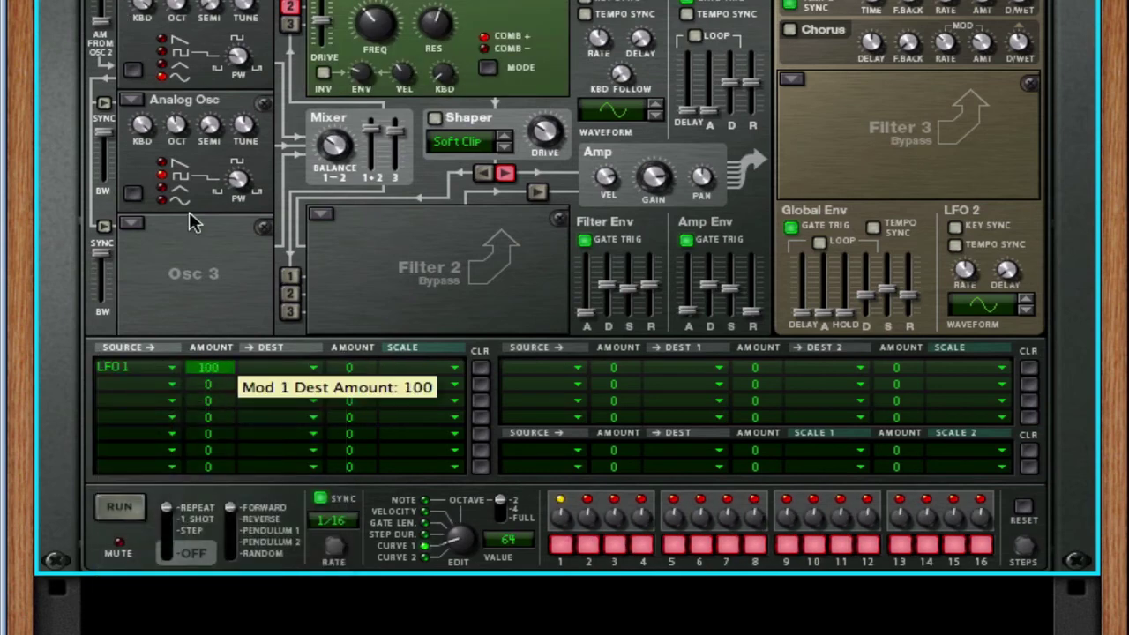
{"action": "left_click", "coordinate": [297, 369]}
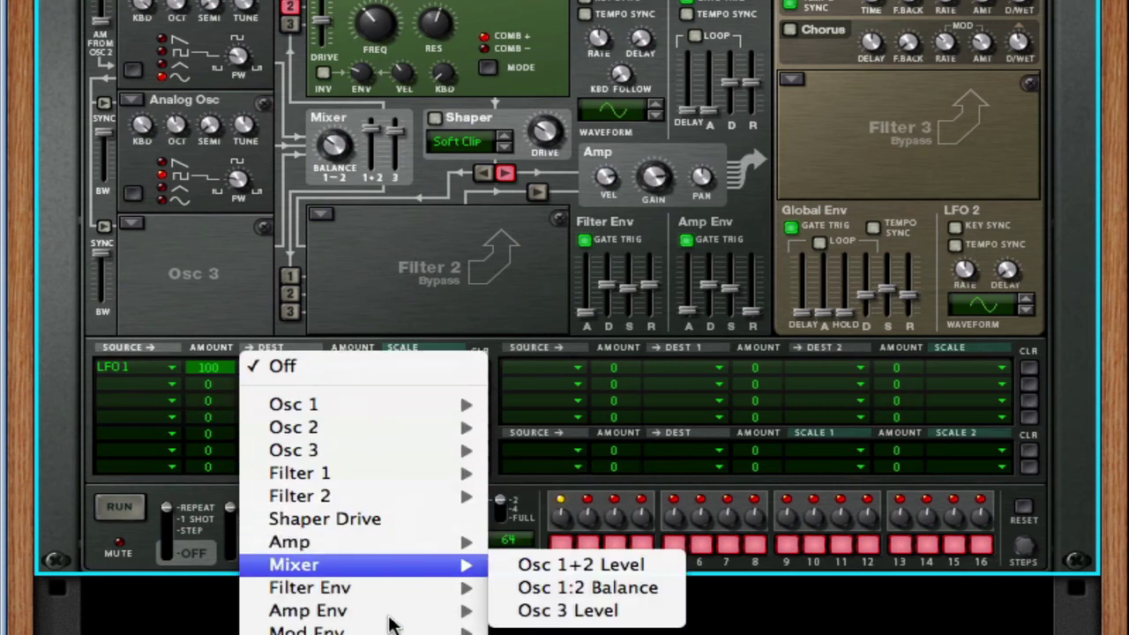
{"action": "scroll", "coordinate": [392, 621], "scroll_direction": "down", "scroll_amount": 1}
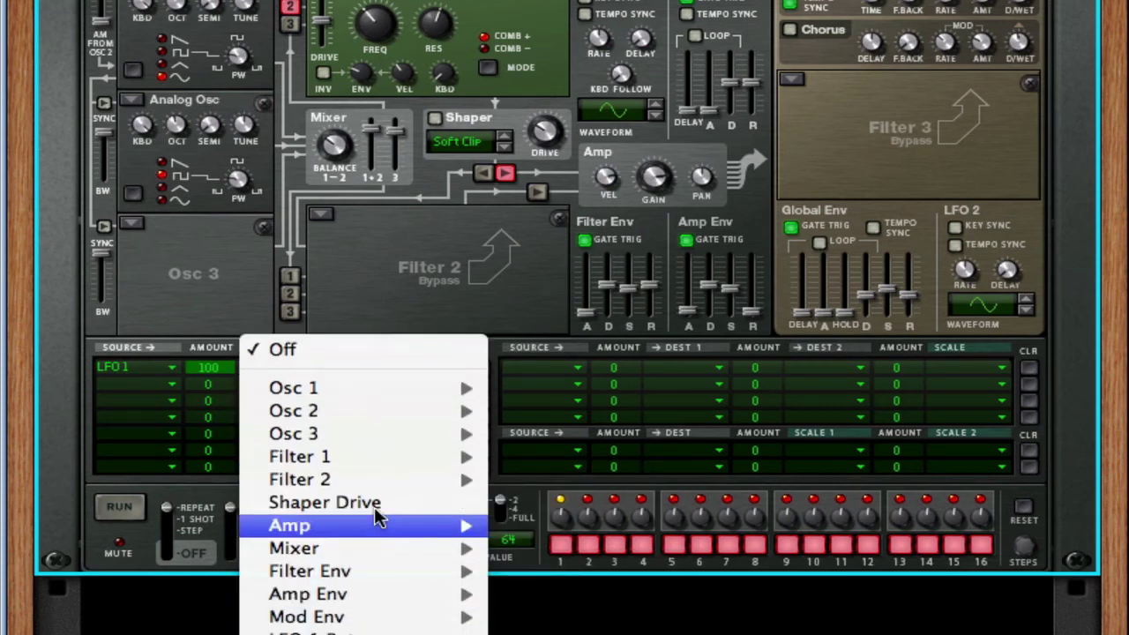
{"action": "mouse_move", "coordinate": [389, 457]}
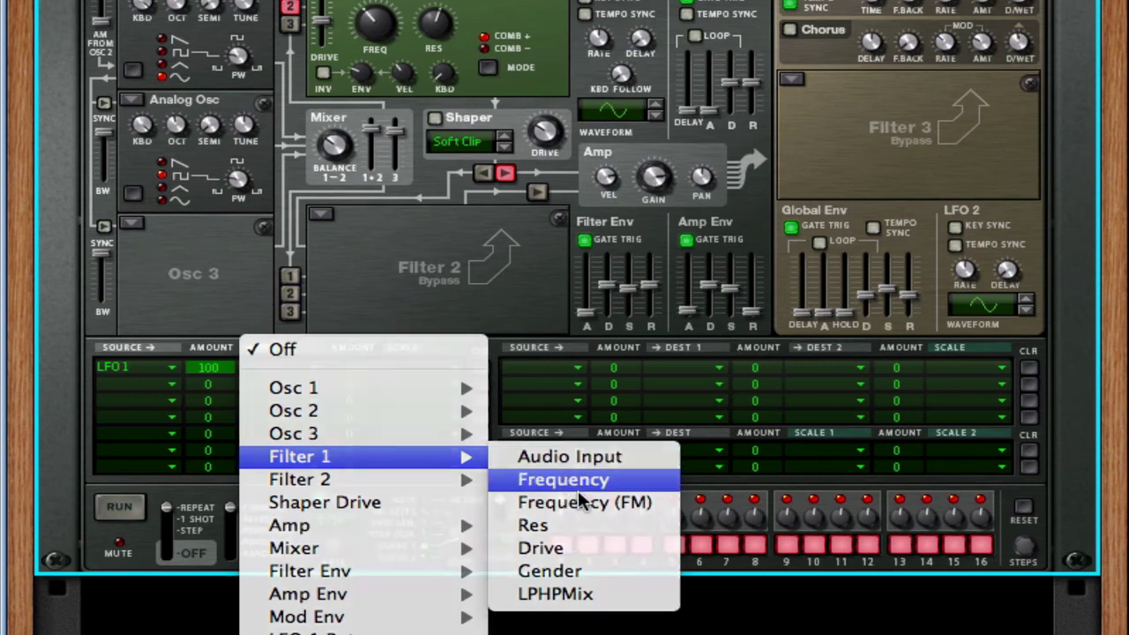
{"action": "left_click", "coordinate": [564, 479]}
{"action": "left_click_drag", "start_coordinate": [350, 369], "coordinate": [313, 145]}
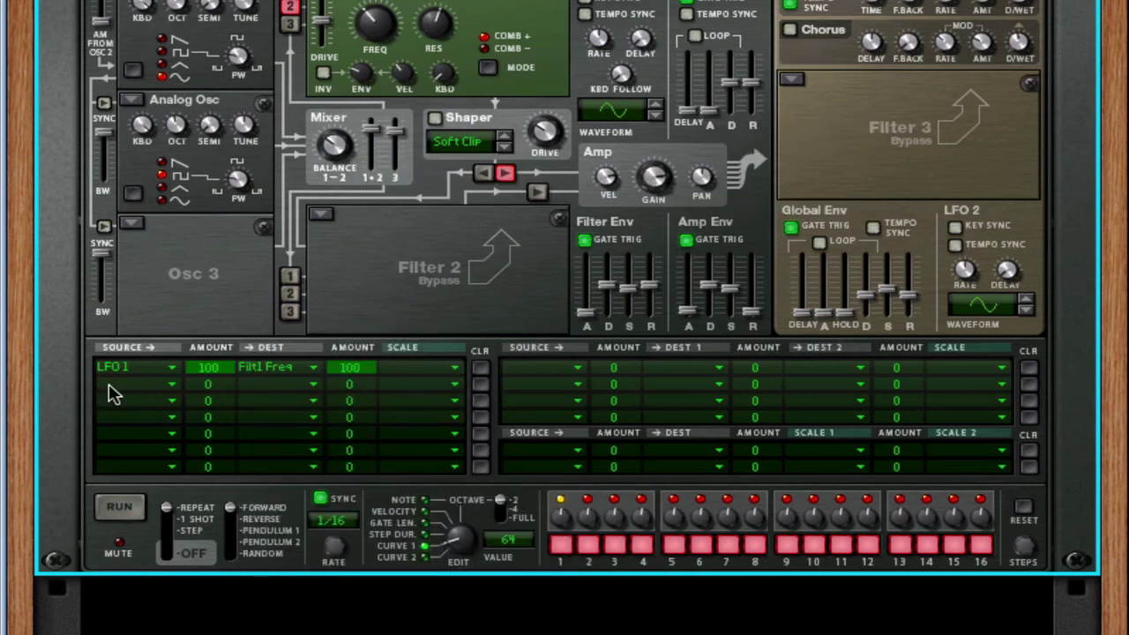
- Route MIDI Key Gate to the step sequencer trigger in the second modulation row, with both amounts at 100
{"action": "left_click", "coordinate": [150, 395]}
{"action": "mouse_move", "coordinate": [250, 634]}
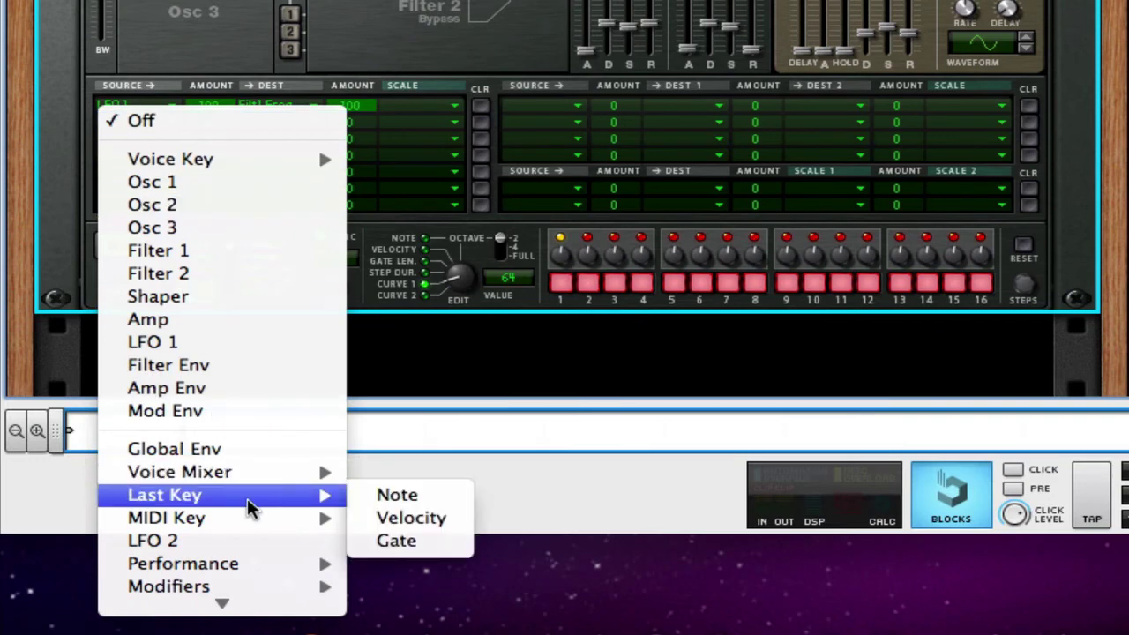
{"action": "mouse_move", "coordinate": [231, 526]}
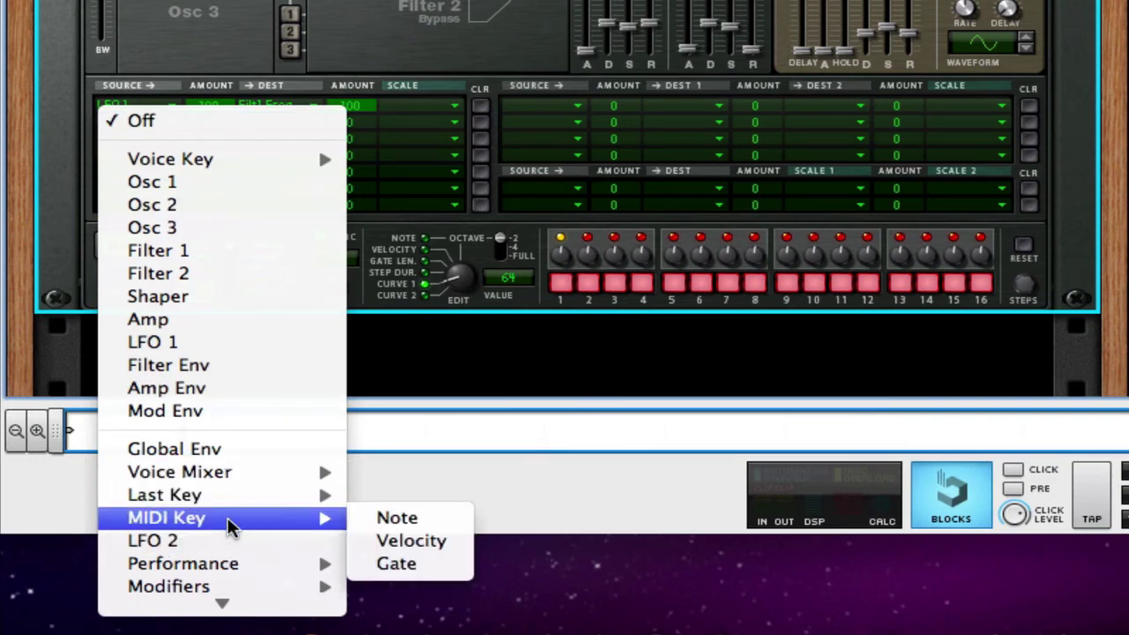
{"action": "left_click", "coordinate": [390, 564]}
{"action": "left_click", "coordinate": [264, 121]}
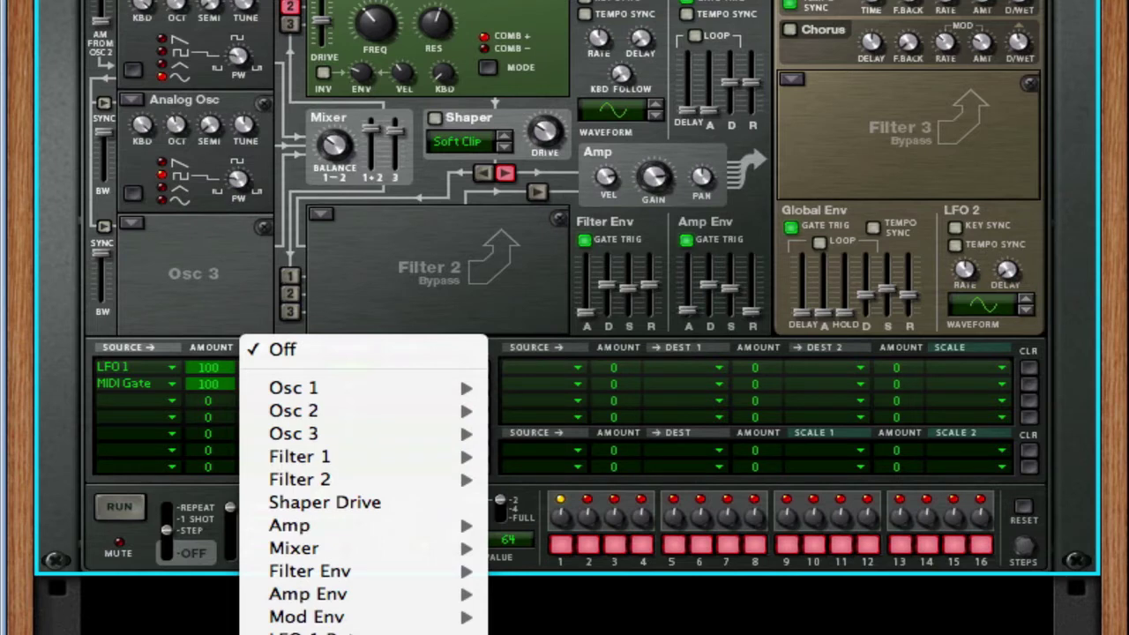
{"action": "left_click", "coordinate": [529, 631]}
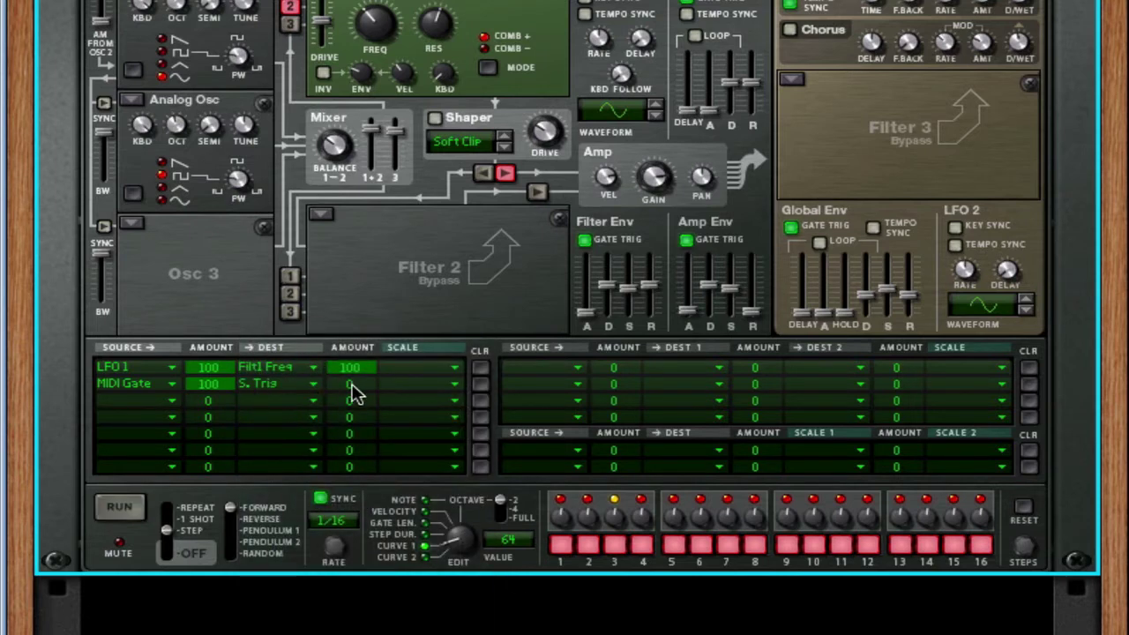
{"action": "left_click_drag", "start_coordinate": [348, 391], "coordinate": [234, 57]}
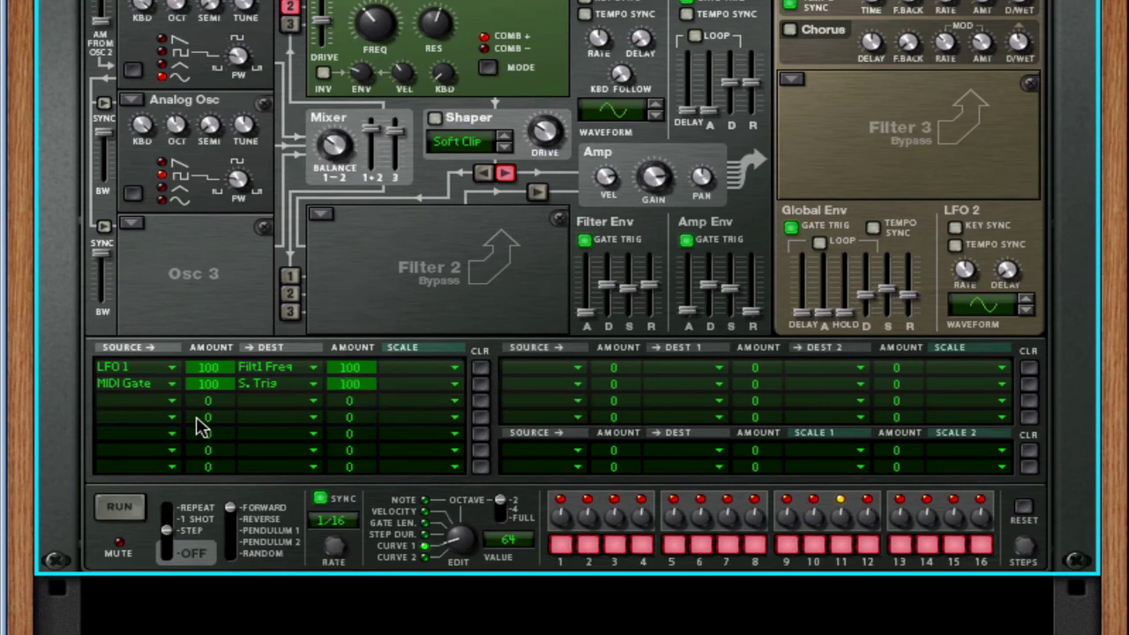
- Route step sequencer Curve 1 to LFO 1 Rate in the third modulation row, with both amounts at 100
{"action": "left_click", "coordinate": [160, 402]}
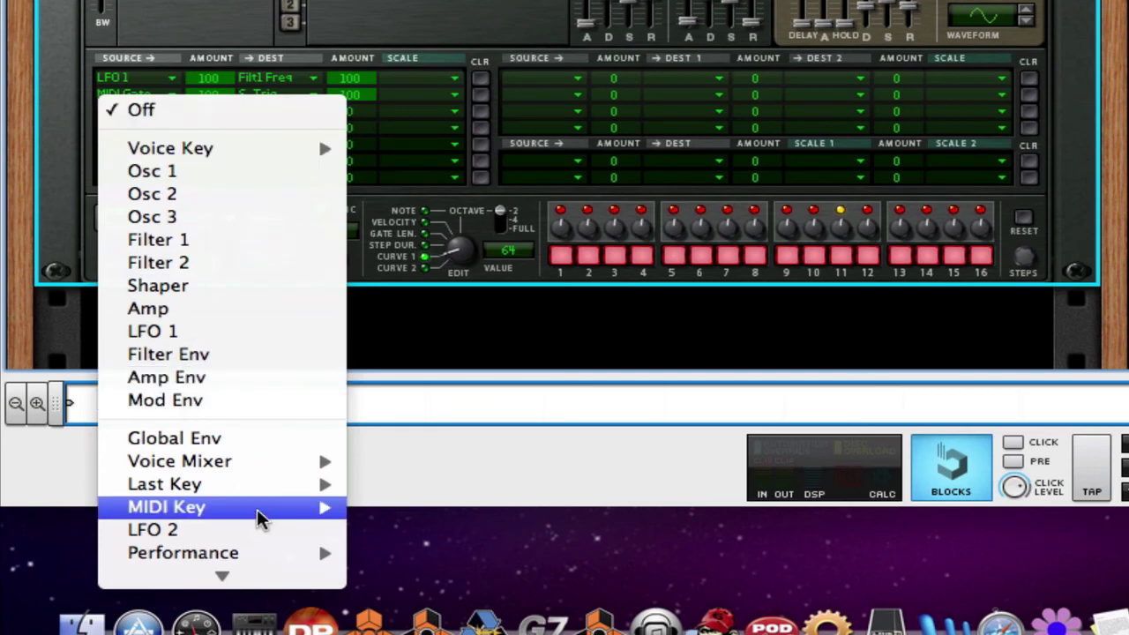
{"action": "scroll", "coordinate": [219, 547], "scroll_direction": "down", "scroll_amount": 5}
{"action": "mouse_move", "coordinate": [221, 539]}
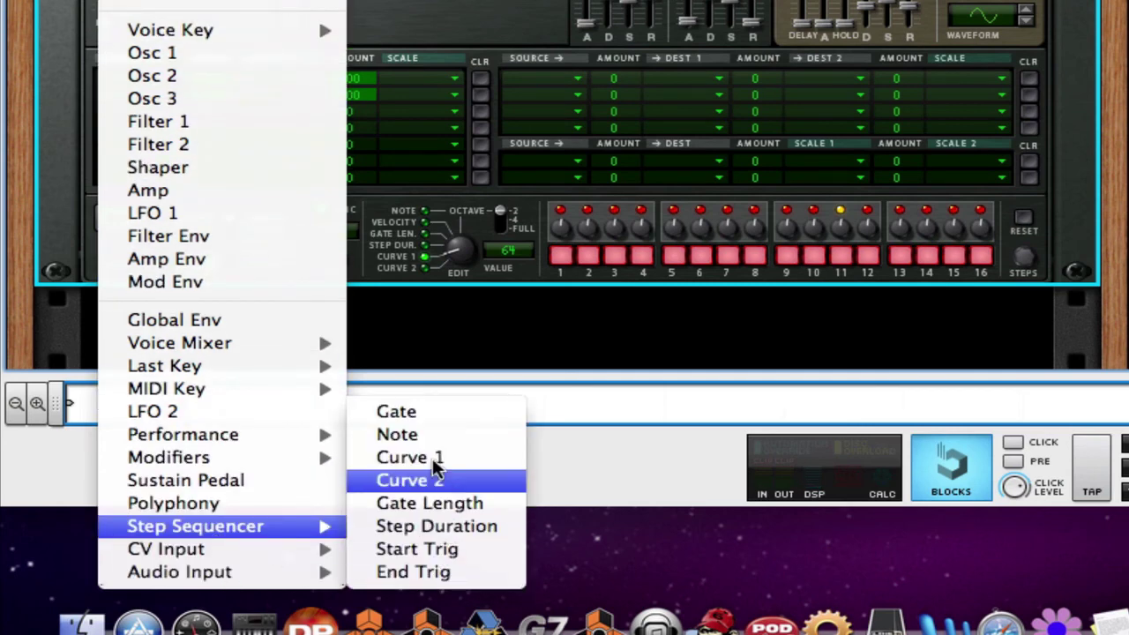
{"action": "left_click", "coordinate": [433, 455]}
{"action": "left_click", "coordinate": [274, 110]}
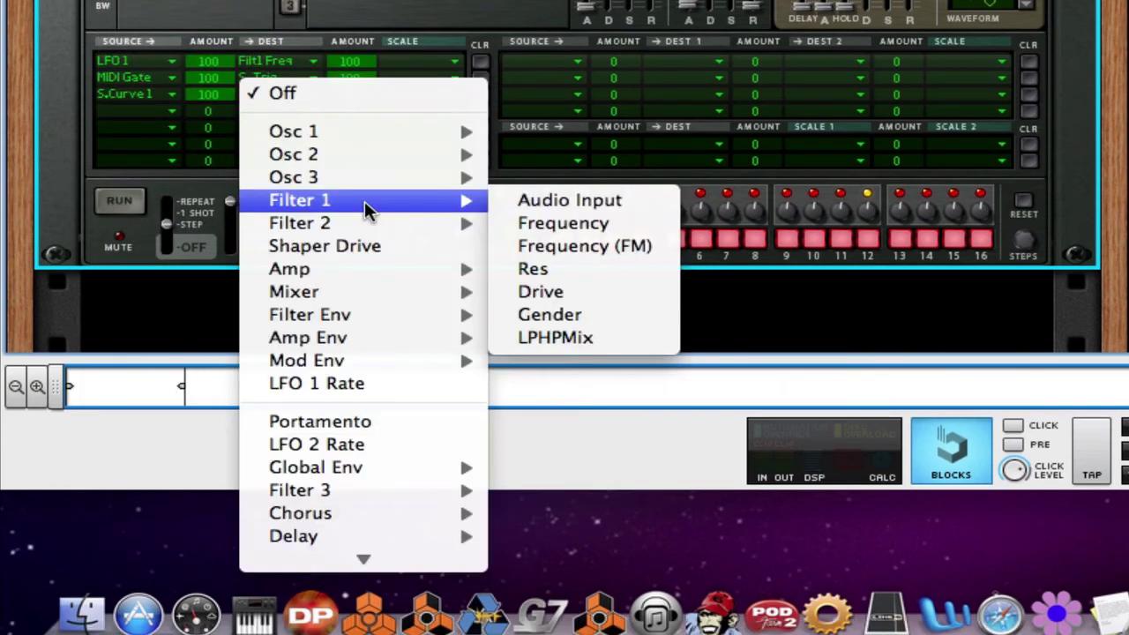
{"action": "left_click", "coordinate": [374, 384]}
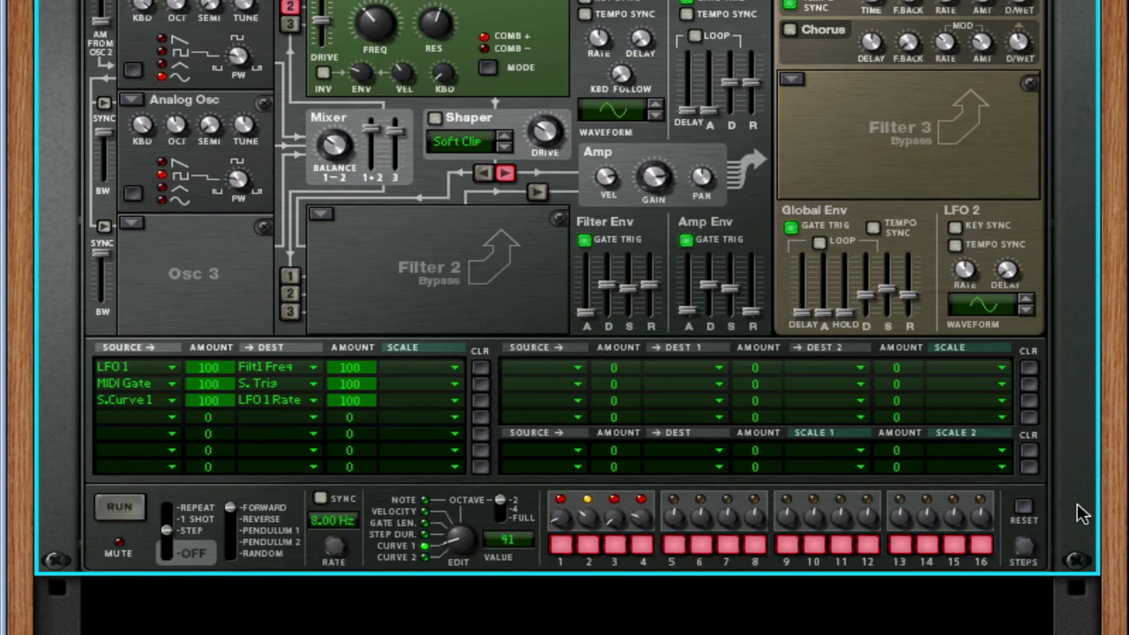
- Cable Dr. Octo Rex 1's left and right main outputs into Thor's audio inputs at the back of the rack, and return to the front
{"action": "scroll", "coordinate": [877, 308], "scroll_direction": "down", "scroll_amount": 3}
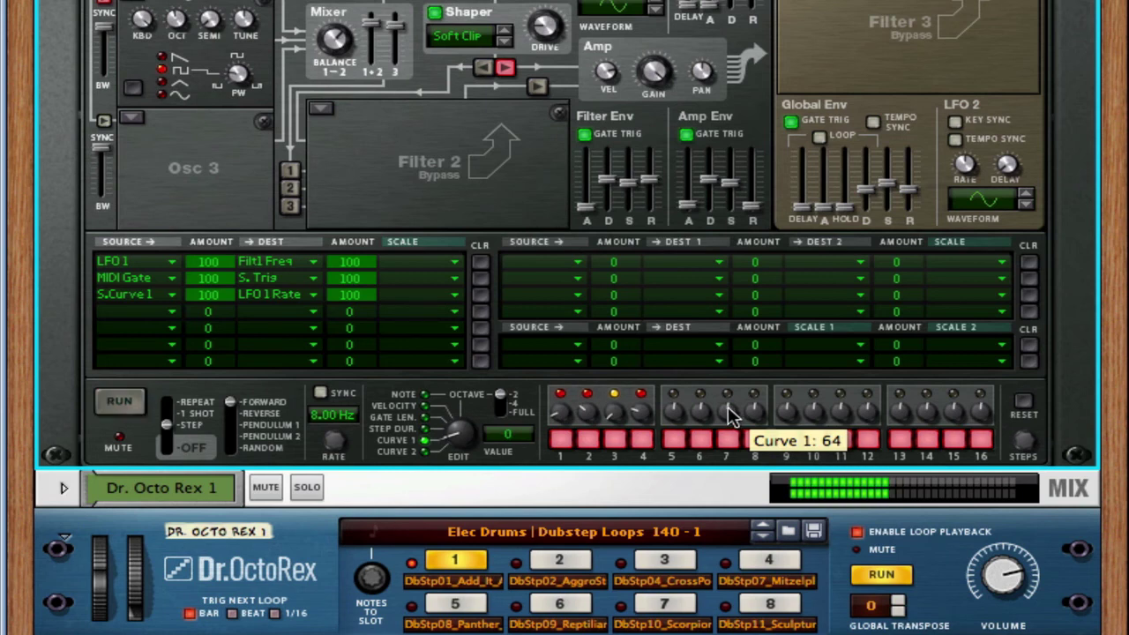
{"action": "mouse_move", "coordinate": [584, 416]}
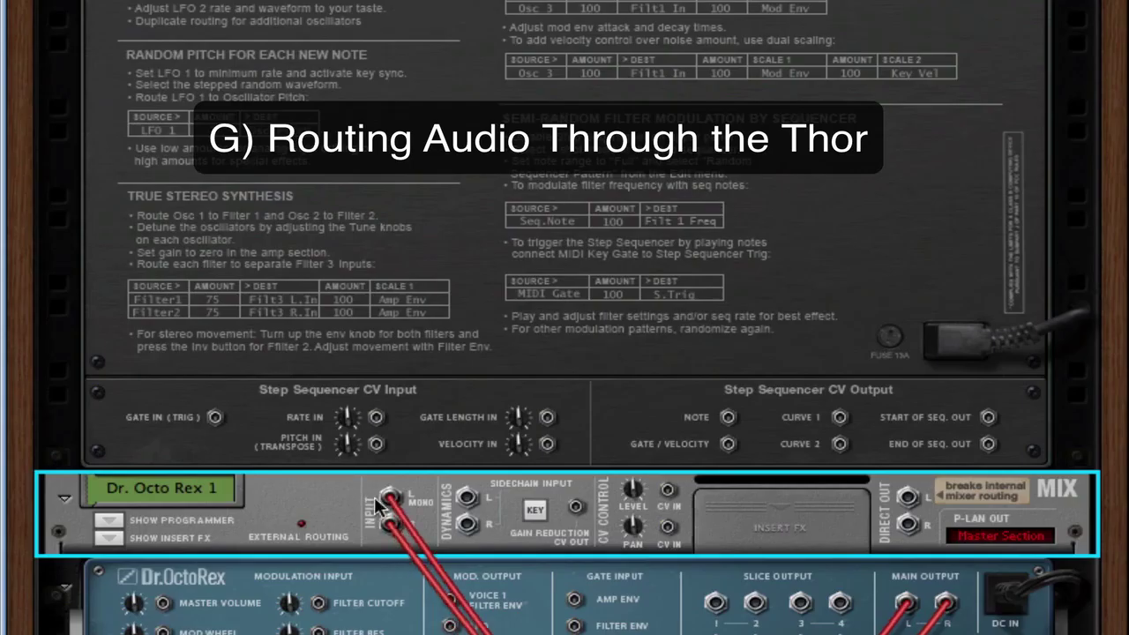
{"action": "scroll", "coordinate": [564, 406], "scroll_direction": "down", "scroll_amount": 1}
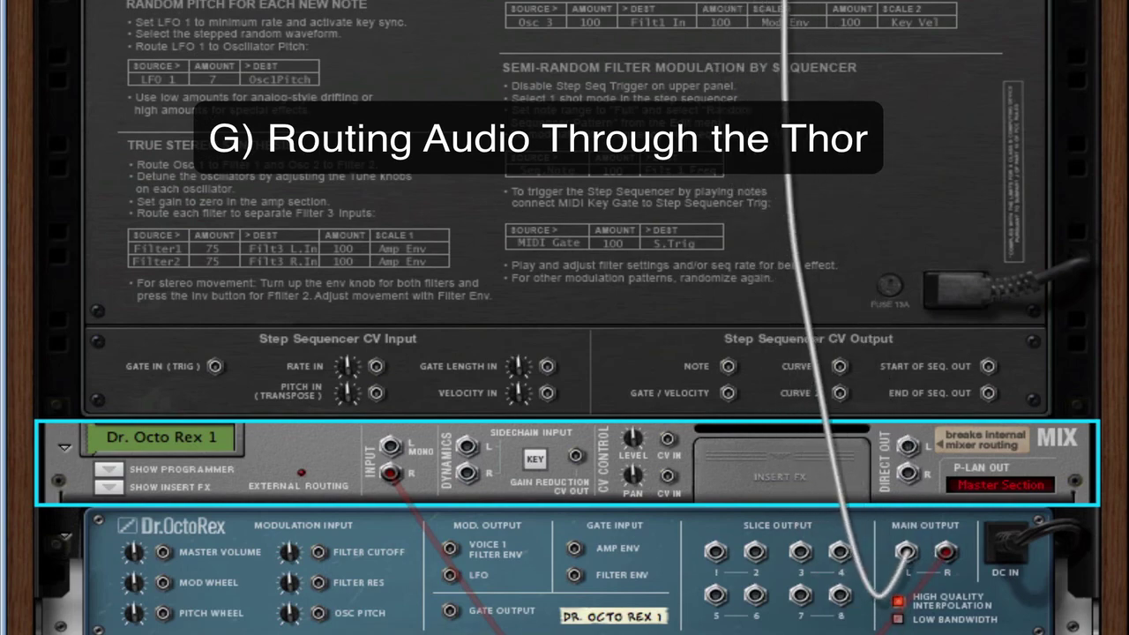
{"action": "scroll", "coordinate": [564, 318], "scroll_direction": "up", "scroll_amount": 5}
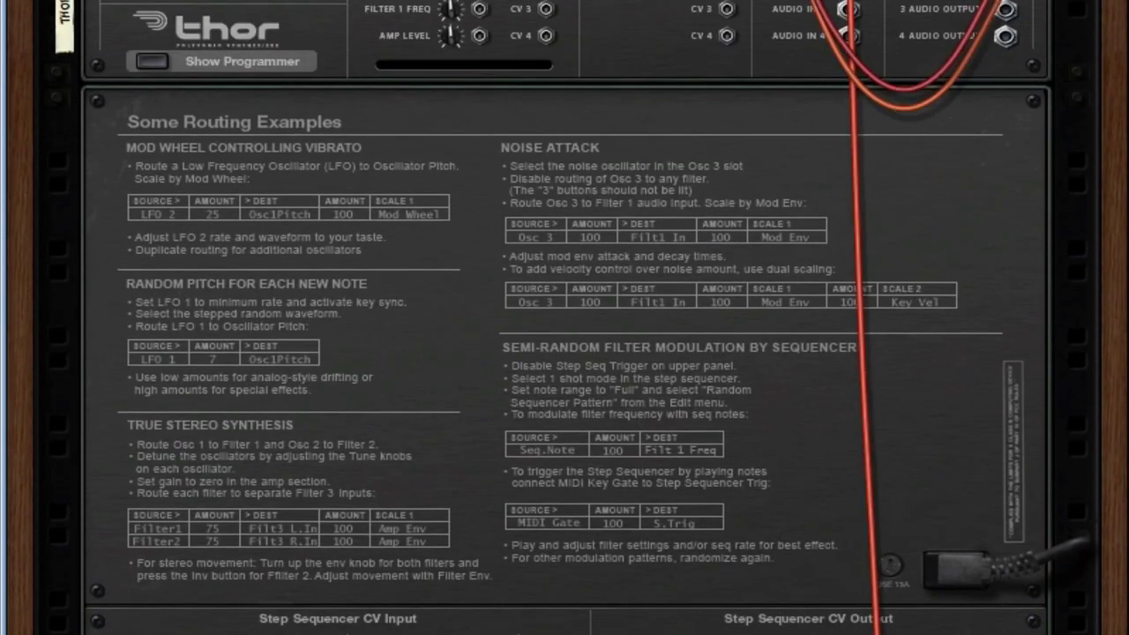
{"action": "scroll", "coordinate": [385, 198], "scroll_direction": "down", "scroll_amount": 10}
{"action": "scroll", "coordinate": [386, 199], "scroll_direction": "up", "scroll_amount": 8}
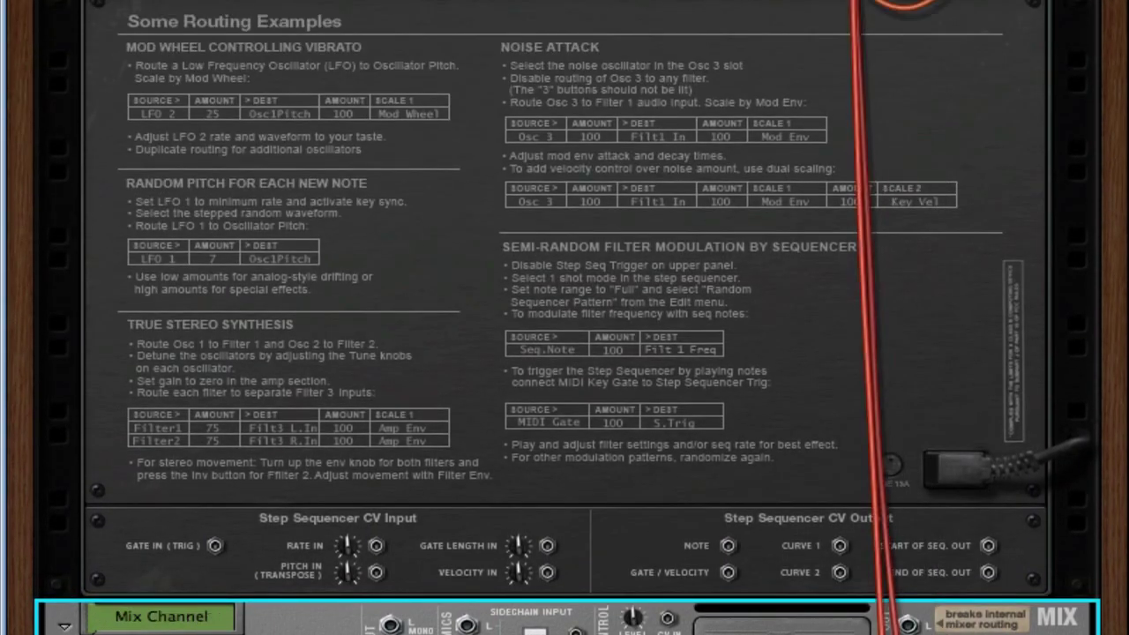
{"action": "key", "text": "Tab"}
- Run the Dr. Octo Rex loop and set Audio Input 1 and 2 as sources of Thor's first two modulation rows, at amount 100
{"action": "scroll", "coordinate": [684, 90], "scroll_direction": "down", "scroll_amount": 6}
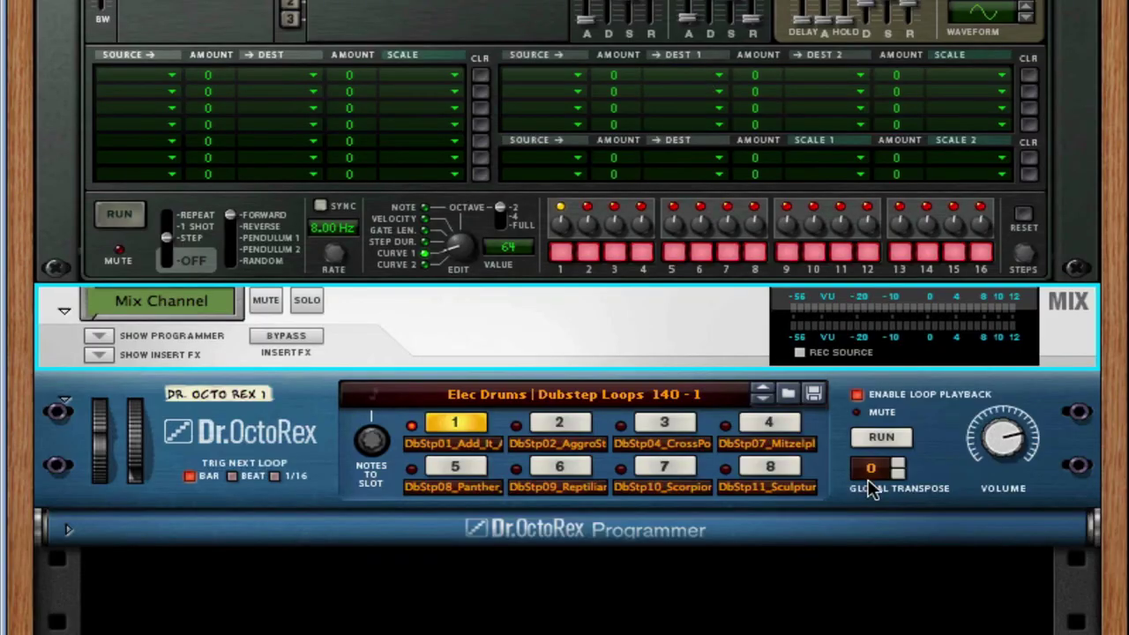
{"action": "left_click", "coordinate": [882, 437]}
{"action": "scroll", "coordinate": [885, 331], "scroll_direction": "up", "scroll_amount": 2}
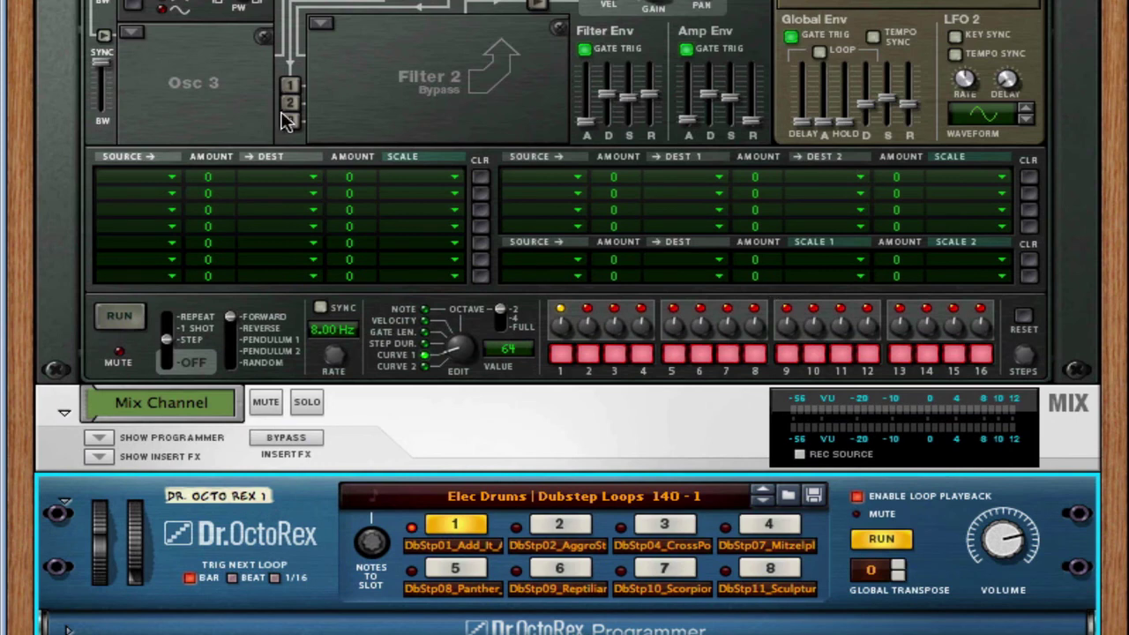
{"action": "left_click", "coordinate": [177, 179]}
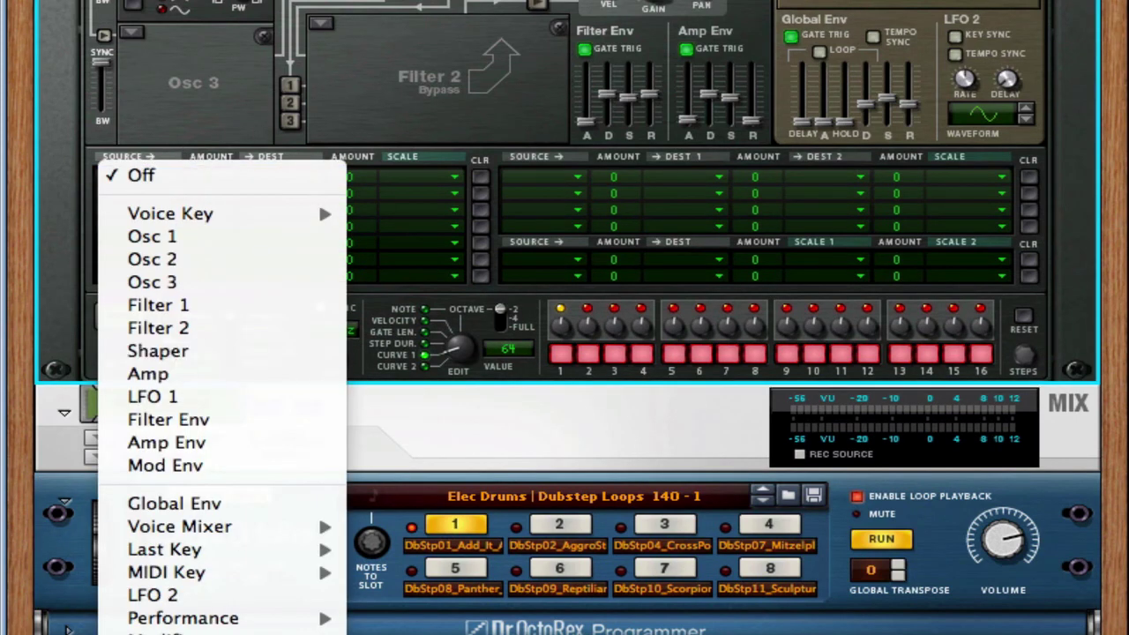
{"action": "left_click", "coordinate": [388, 631]}
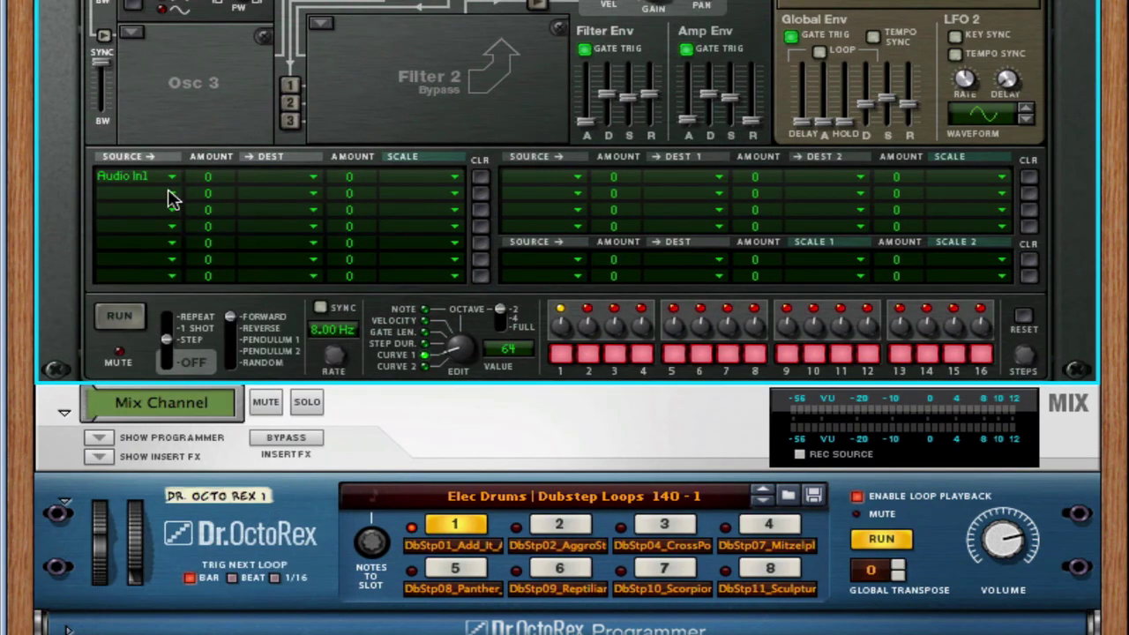
{"action": "left_click", "coordinate": [157, 191]}
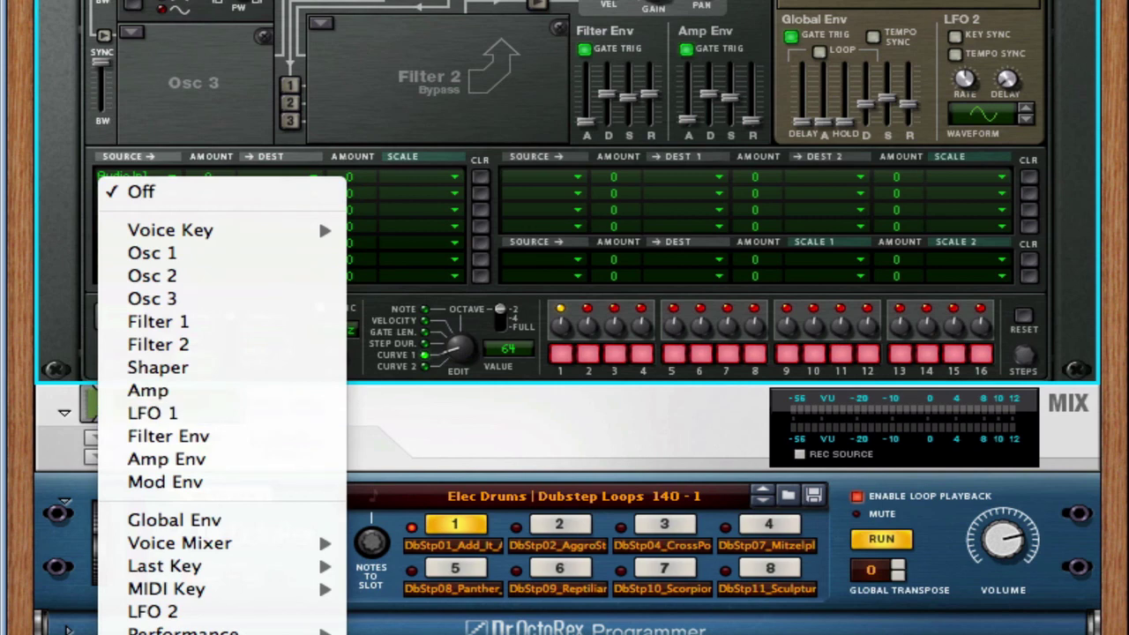
{"action": "left_click", "coordinate": [389, 632]}
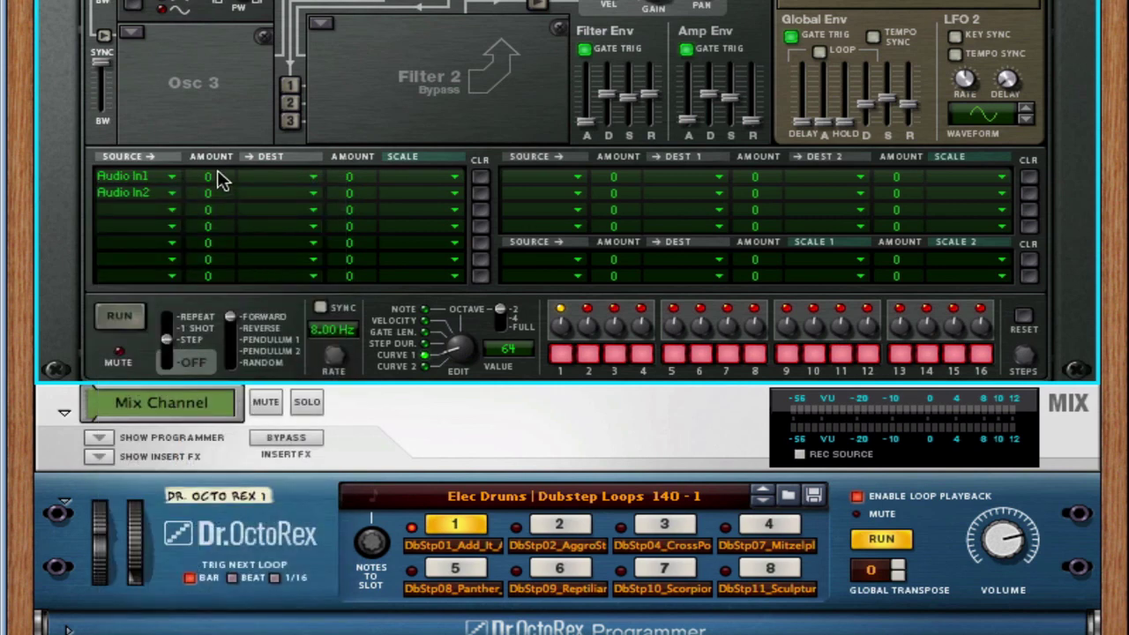
{"action": "left_click_drag", "start_coordinate": [220, 179], "coordinate": [228, 134]}
{"action": "left_click_drag", "start_coordinate": [220, 203], "coordinate": [222, 176]}
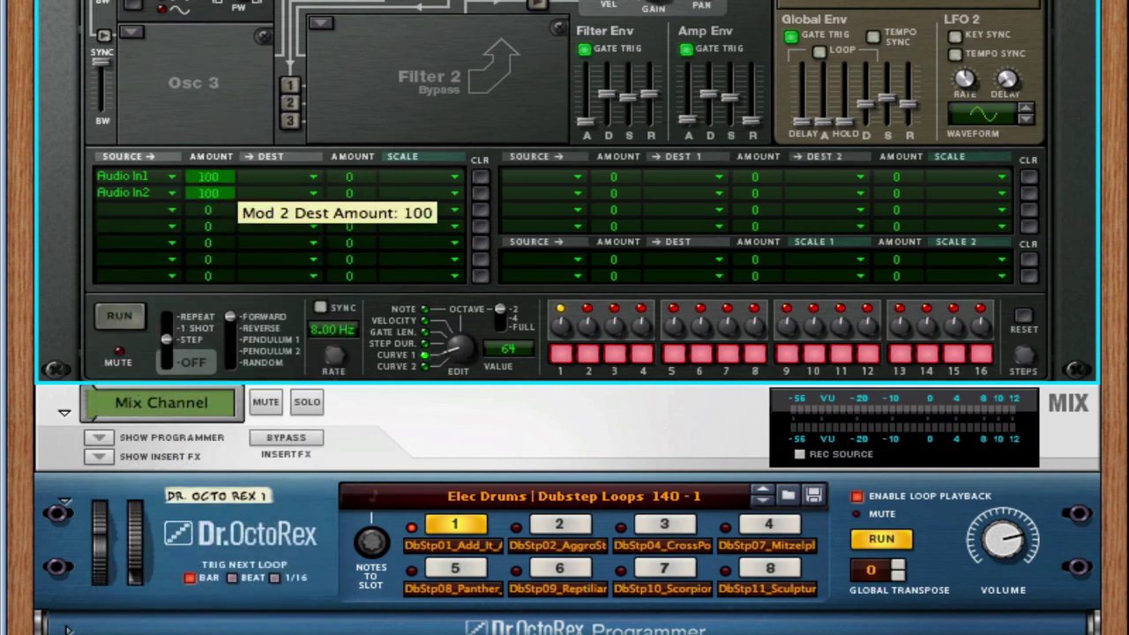
- Send Audio Input 1 to Filter 3 Left In and Audio Input 2 to Filter 3 Right In, with destination amounts at 100
{"action": "left_click", "coordinate": [282, 176]}
{"action": "mouse_move", "coordinate": [365, 579]}
{"action": "left_click", "coordinate": [540, 574]}
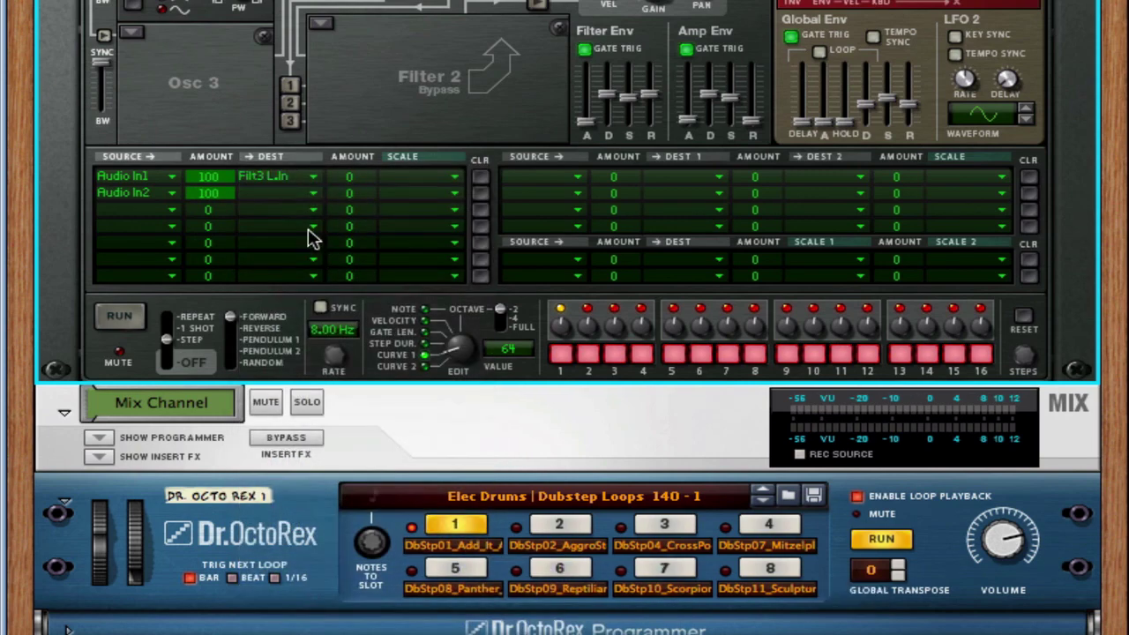
{"action": "left_click", "coordinate": [285, 196]}
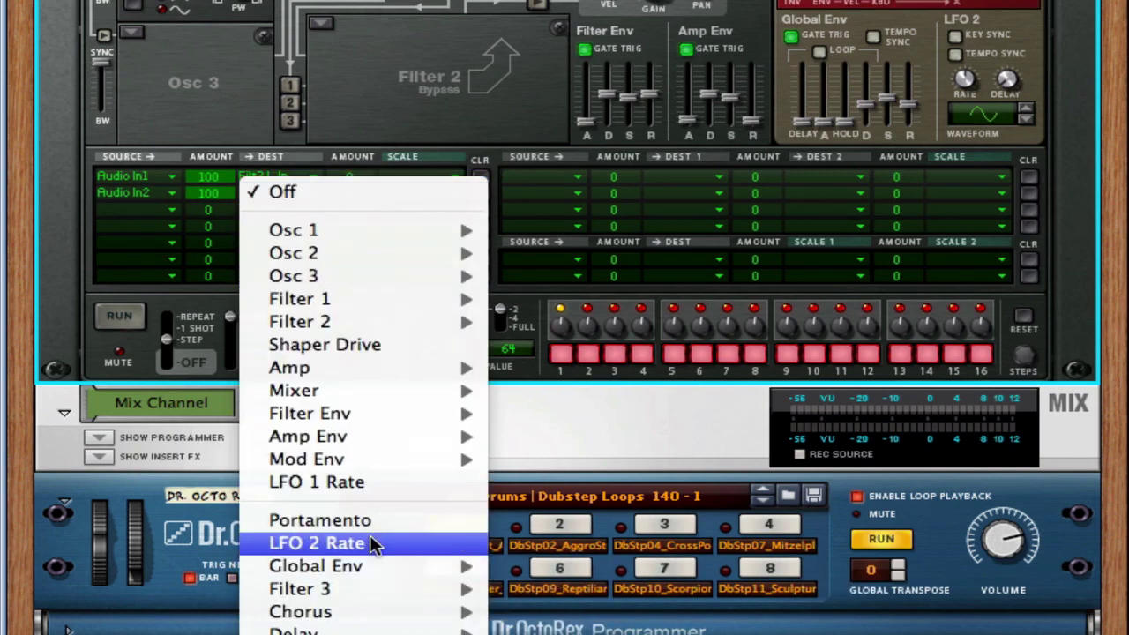
{"action": "mouse_move", "coordinate": [390, 590]}
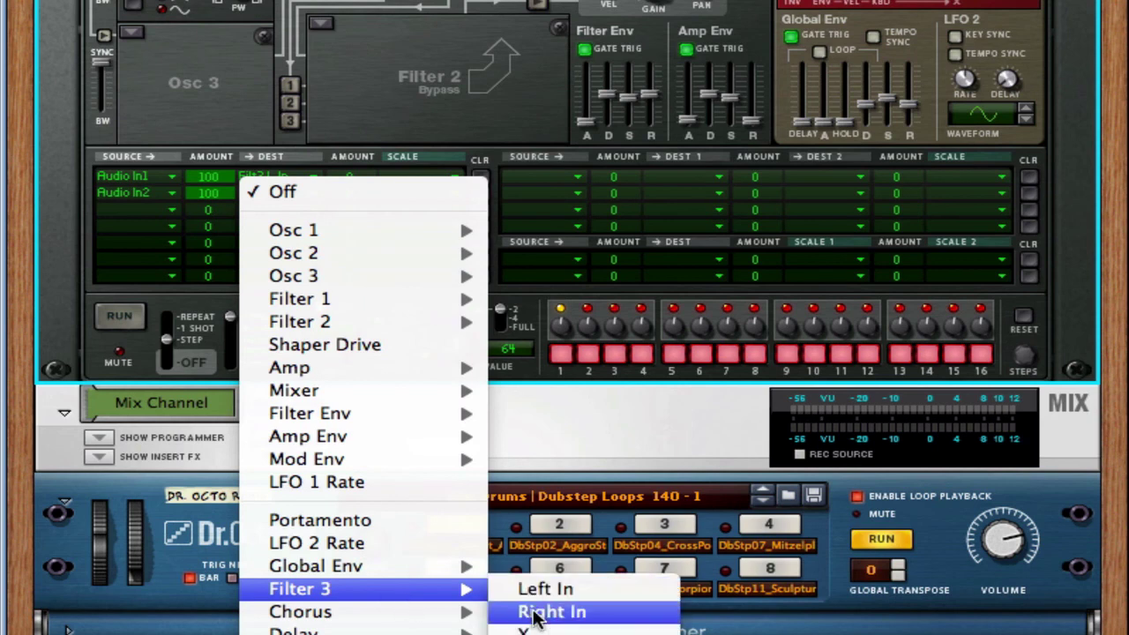
{"action": "left_click", "coordinate": [530, 609]}
{"action": "left_click_drag", "start_coordinate": [353, 181], "coordinate": [340, 79]}
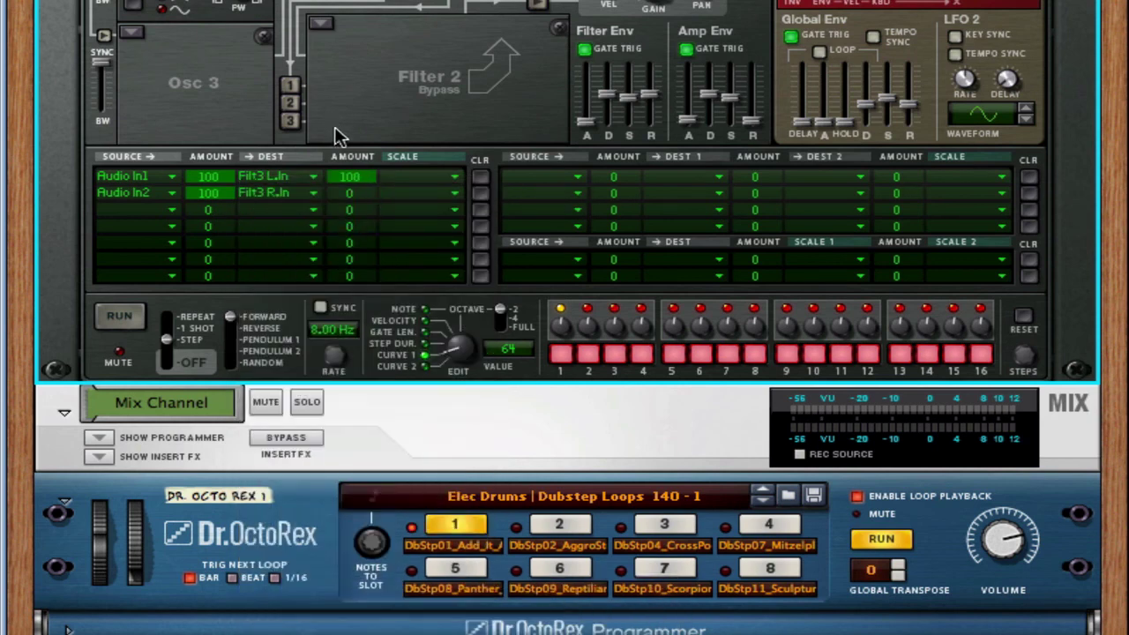
{"action": "left_click_drag", "start_coordinate": [370, 202], "coordinate": [375, 124]}
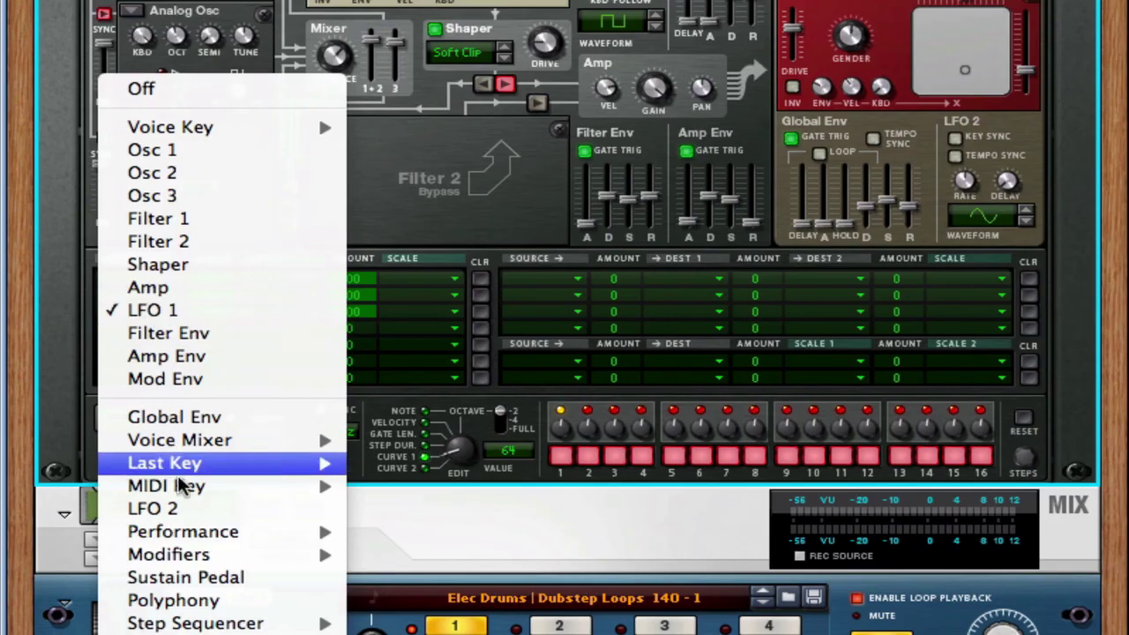
- Change the Filter 3 X routing's source to LFO 2, and give LFO 2 a square waveform with tempo sync
{"action": "mouse_move", "coordinate": [193, 534]}
{"action": "left_click", "coordinate": [188, 509]}
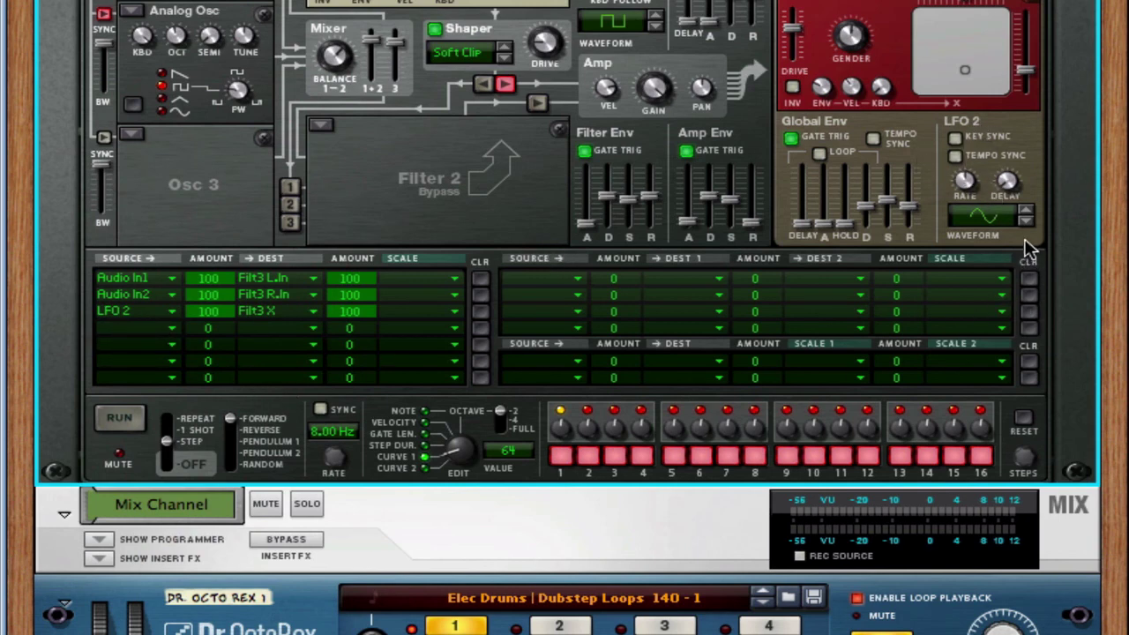
{"action": "left_click", "coordinate": [1027, 212]}
{"action": "left_click", "coordinate": [1027, 213]}
{"action": "left_click", "coordinate": [955, 155]}
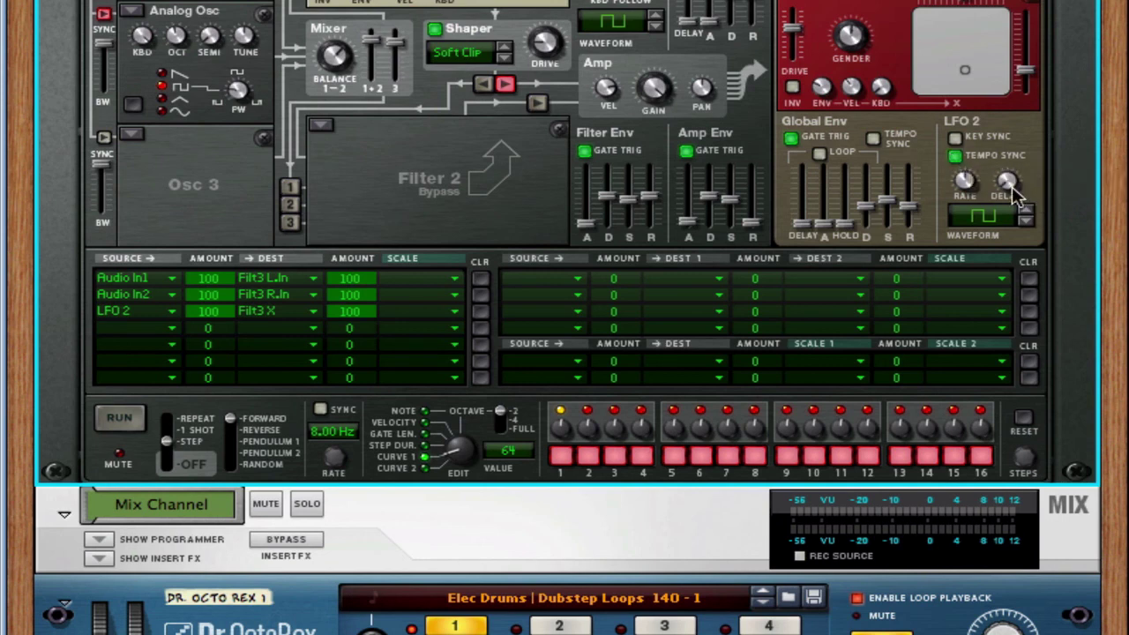